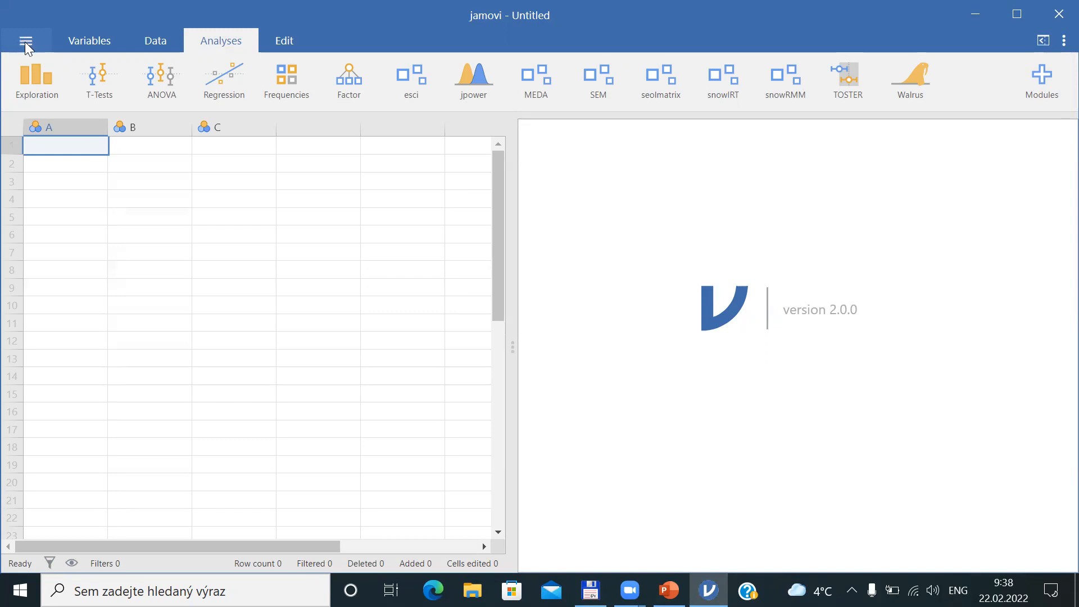
- Open the data file flats.sav from the AKD 2022 folder
click(26, 41)
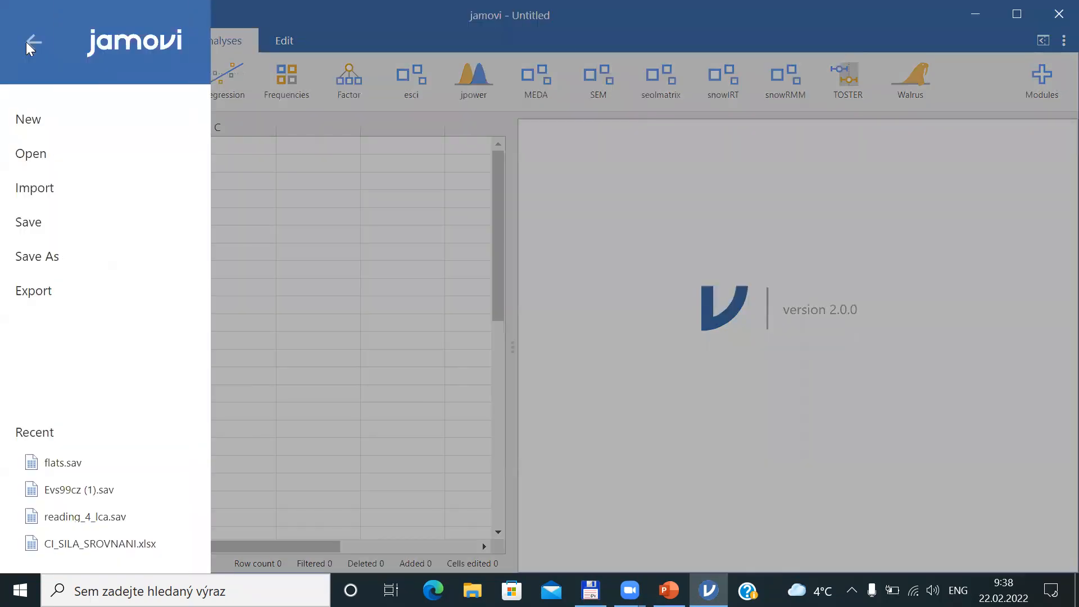
click(40, 158)
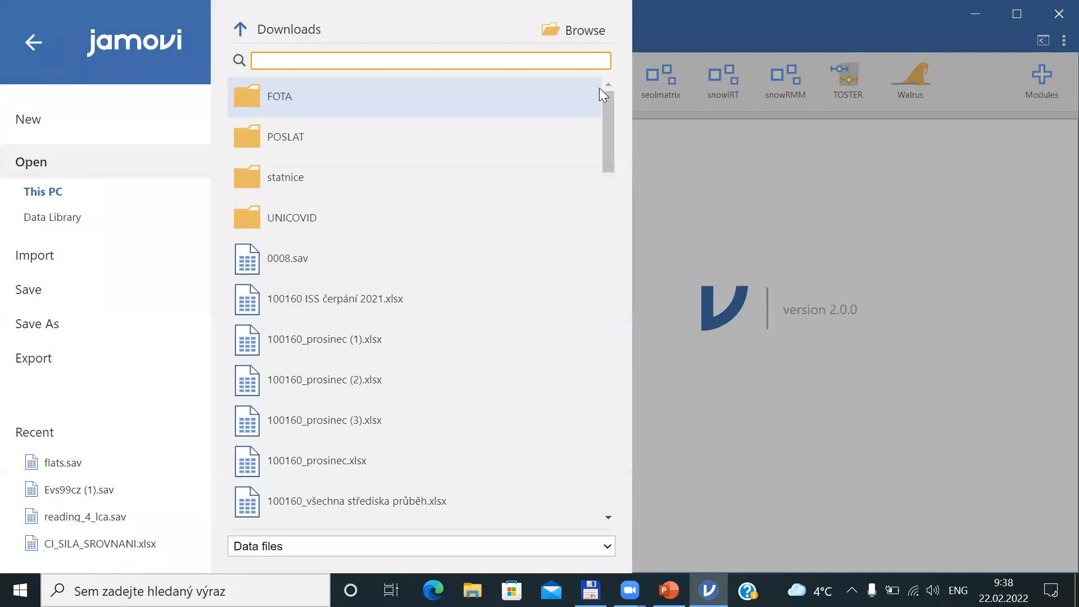
click(576, 32)
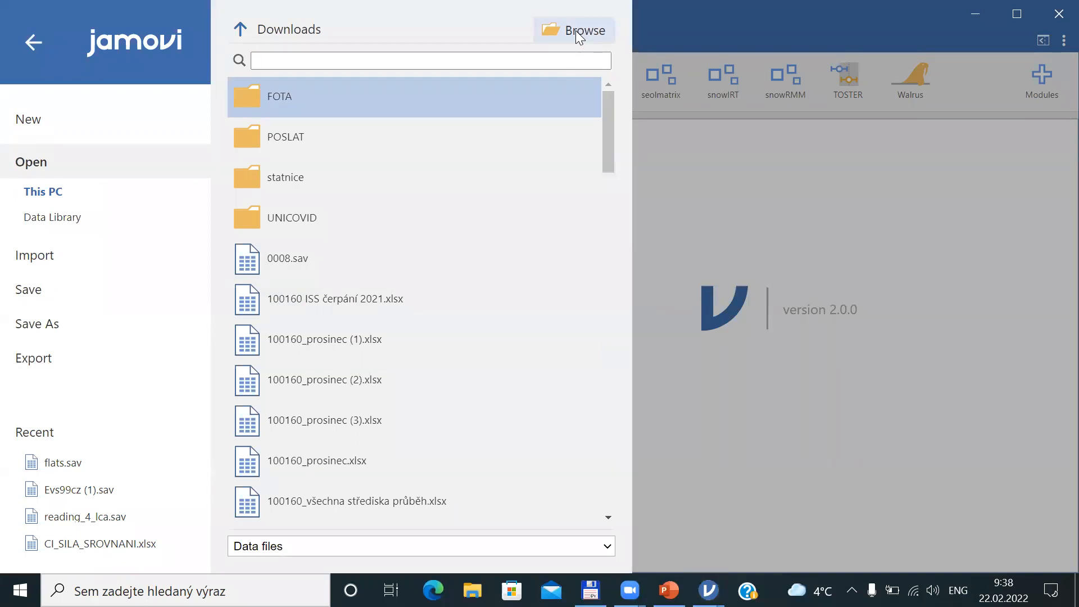
click(183, 126)
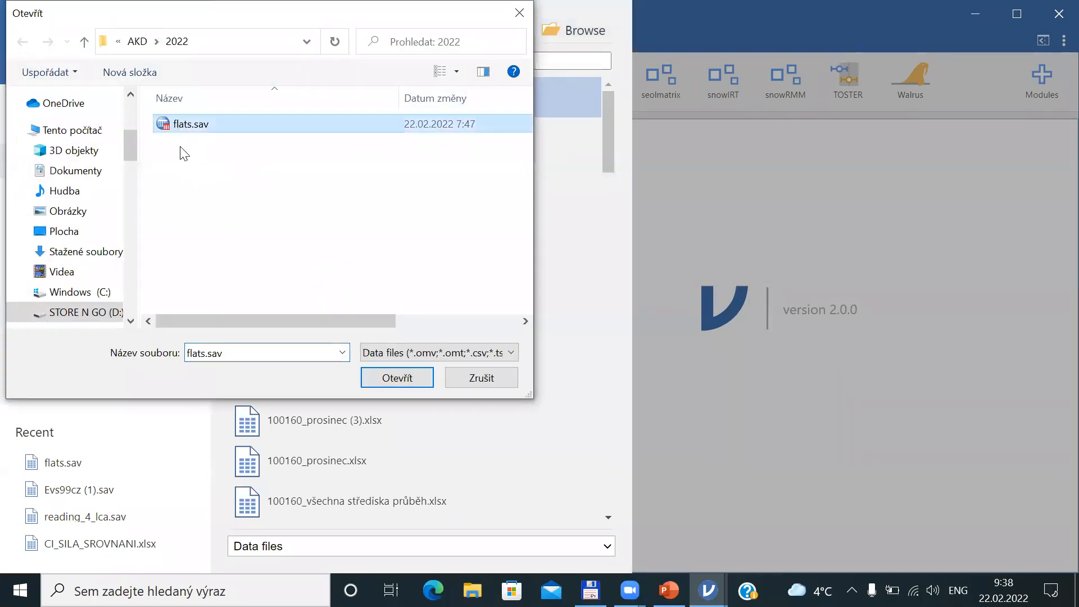
click(387, 382)
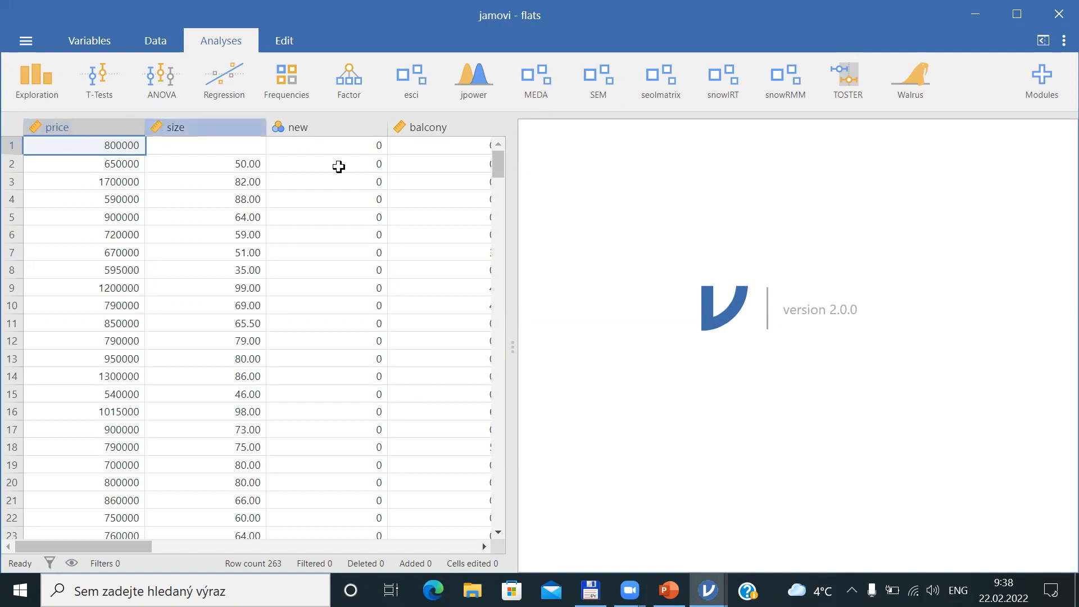
- Review the price and size columns in the data sheet
drag(120, 543, 74, 529)
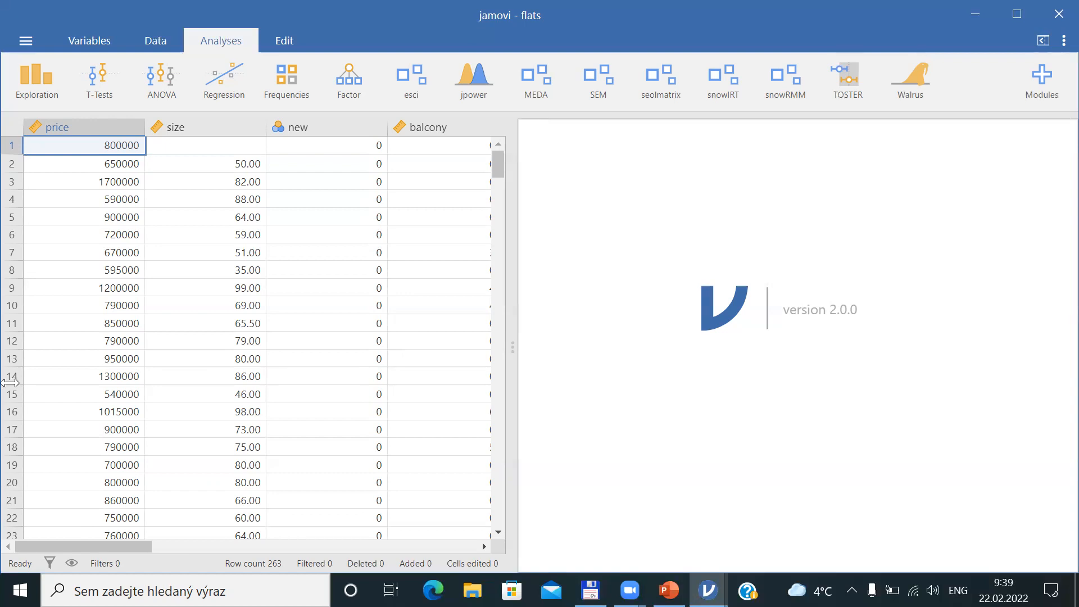
click(234, 141)
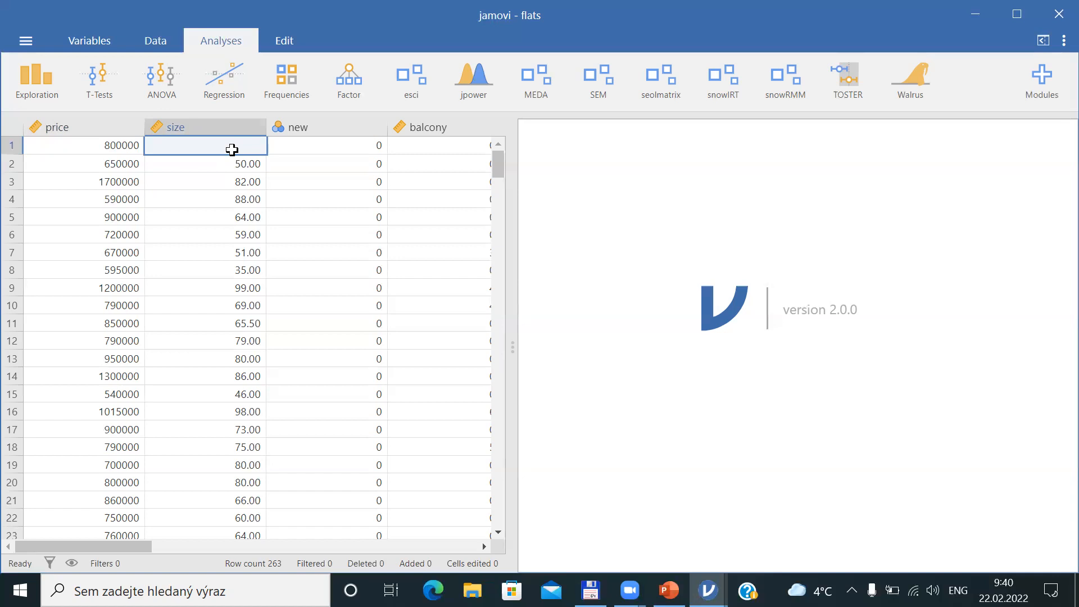
click(117, 129)
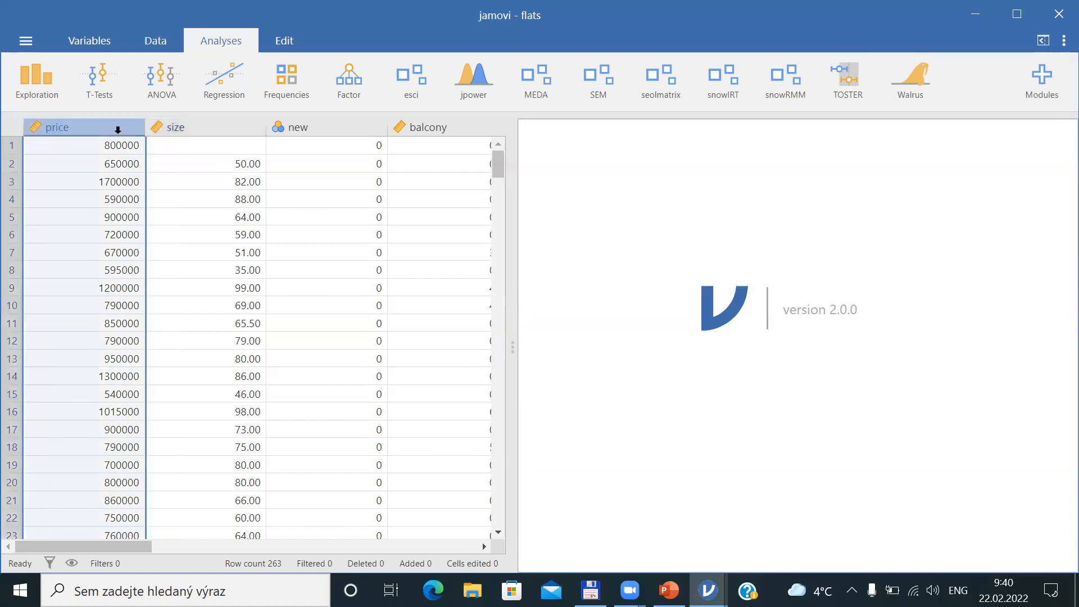
click(189, 128)
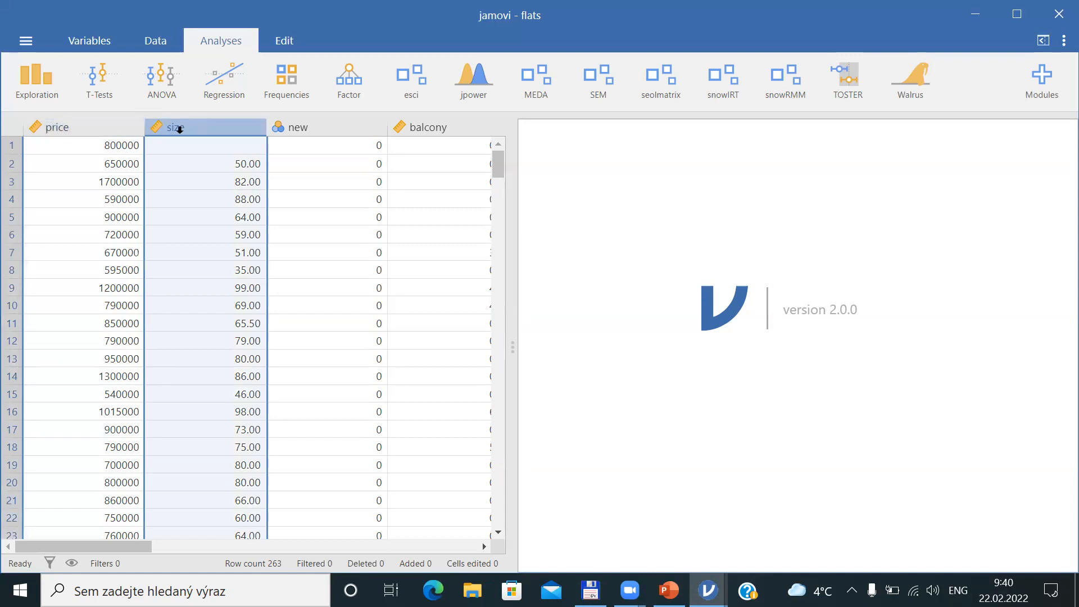
- Run a Descriptives analysis on the price and size variables
click(29, 82)
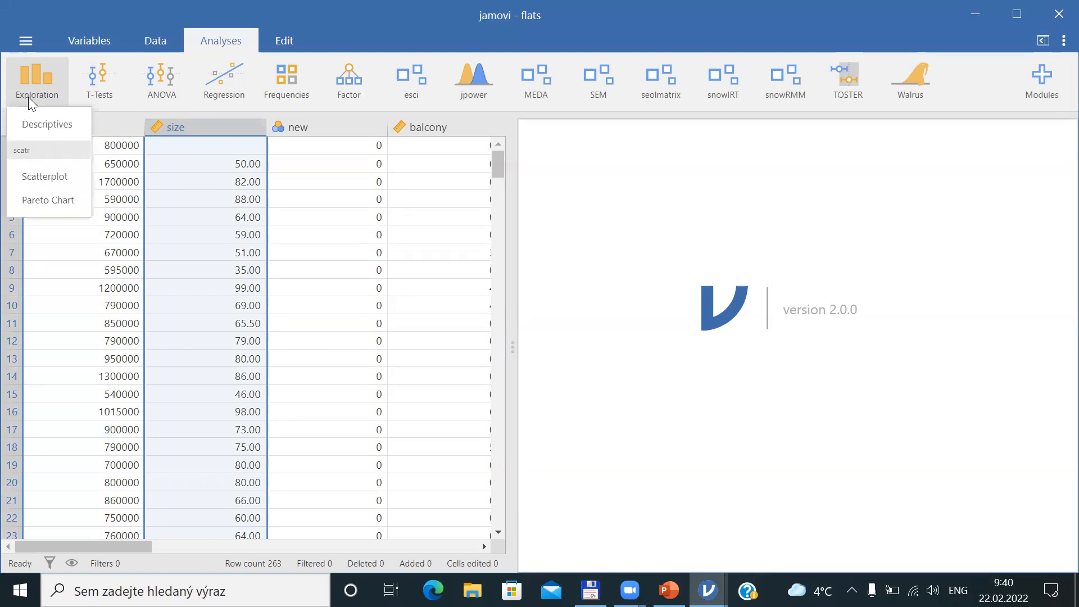
click(34, 131)
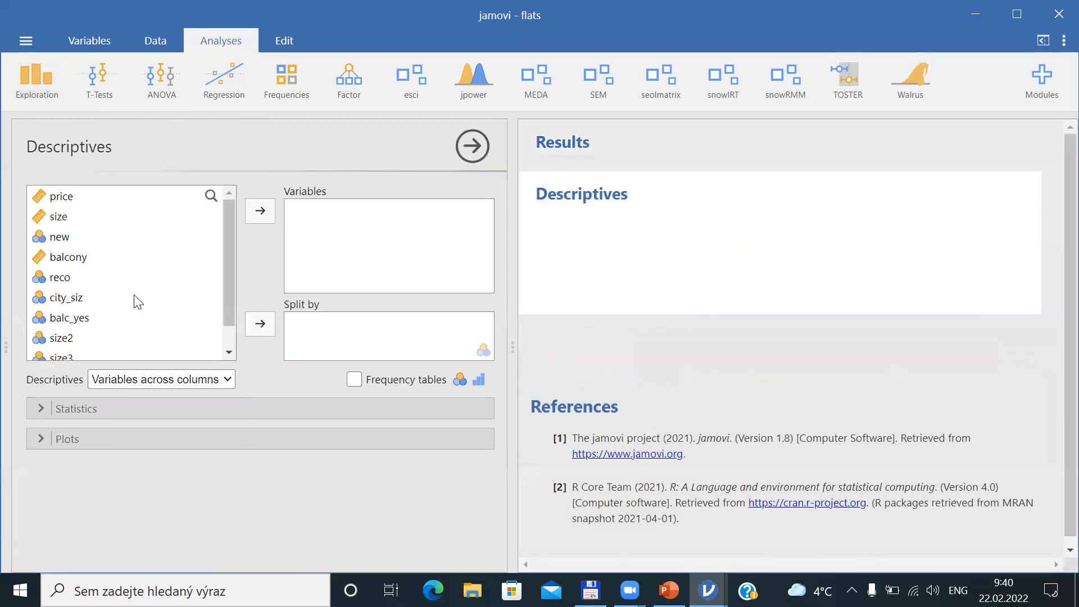
click(68, 194)
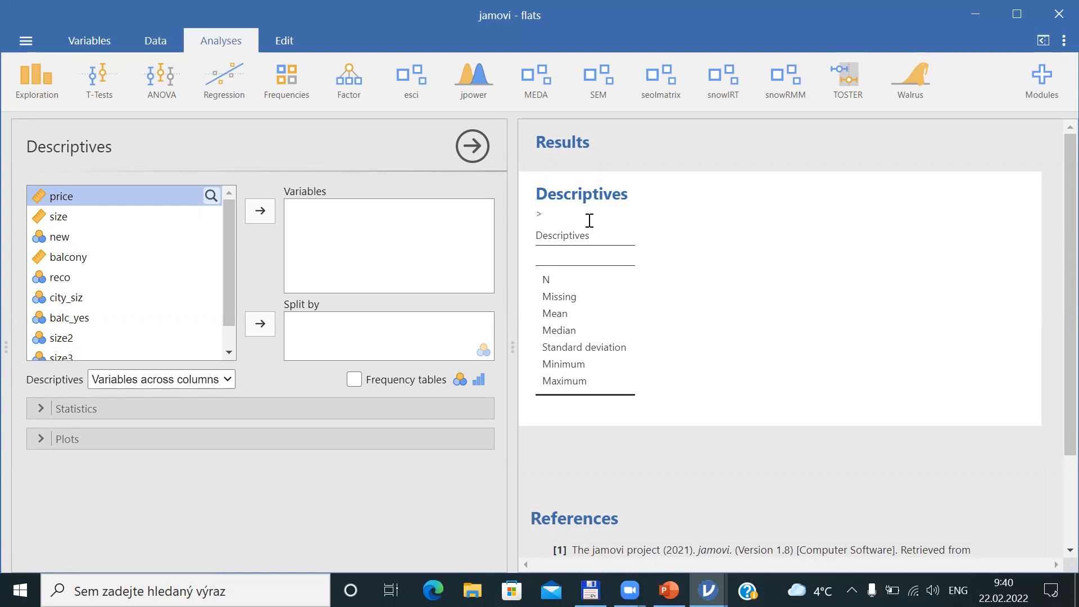
click(257, 217)
click(262, 220)
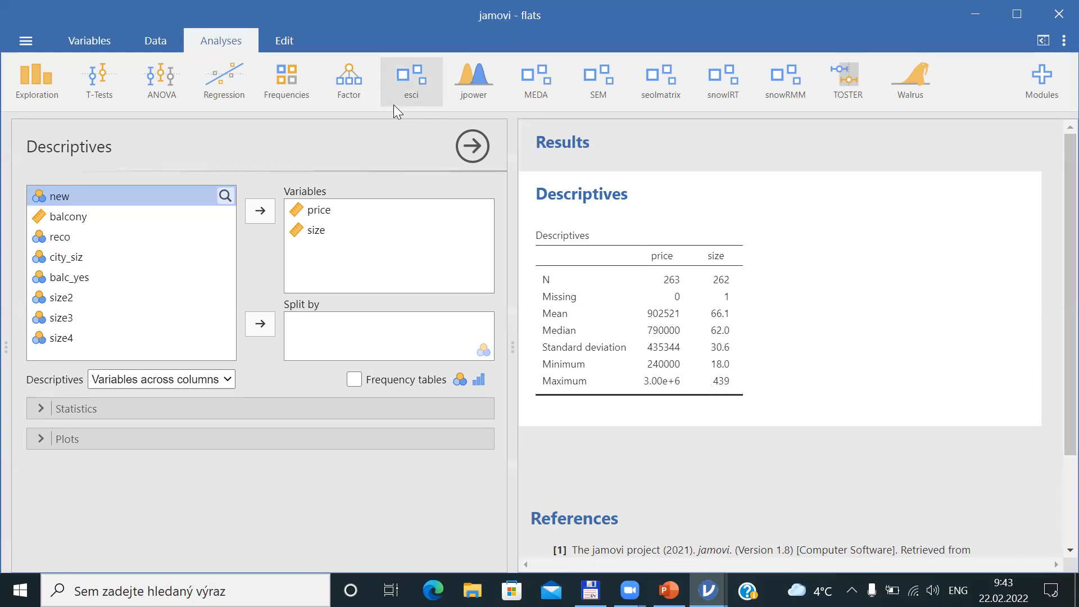
- Create a Correlation Matrix for the price and size variables
click(212, 87)
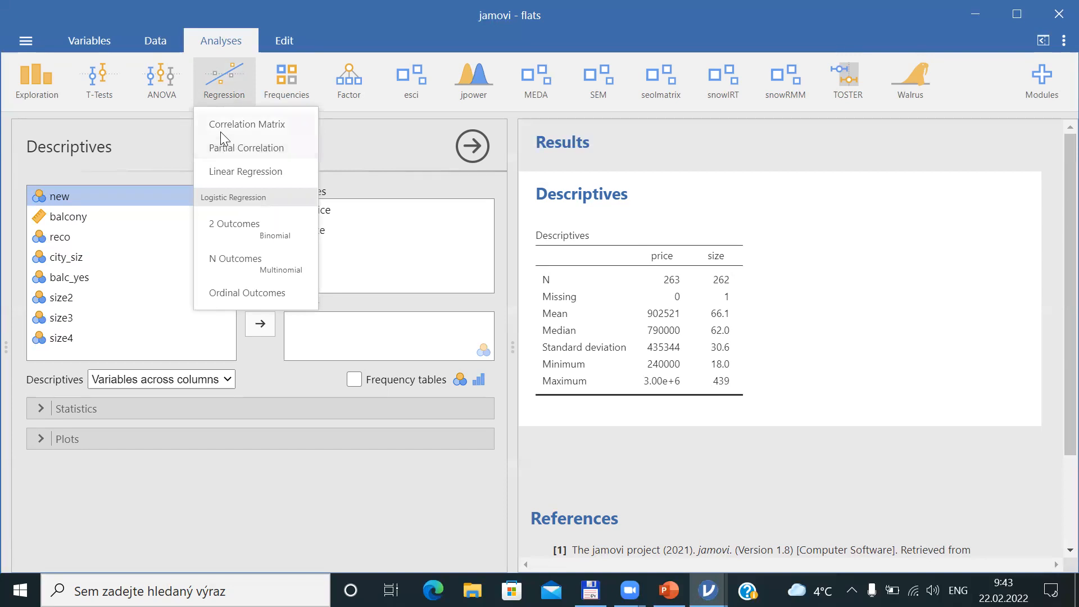
click(240, 123)
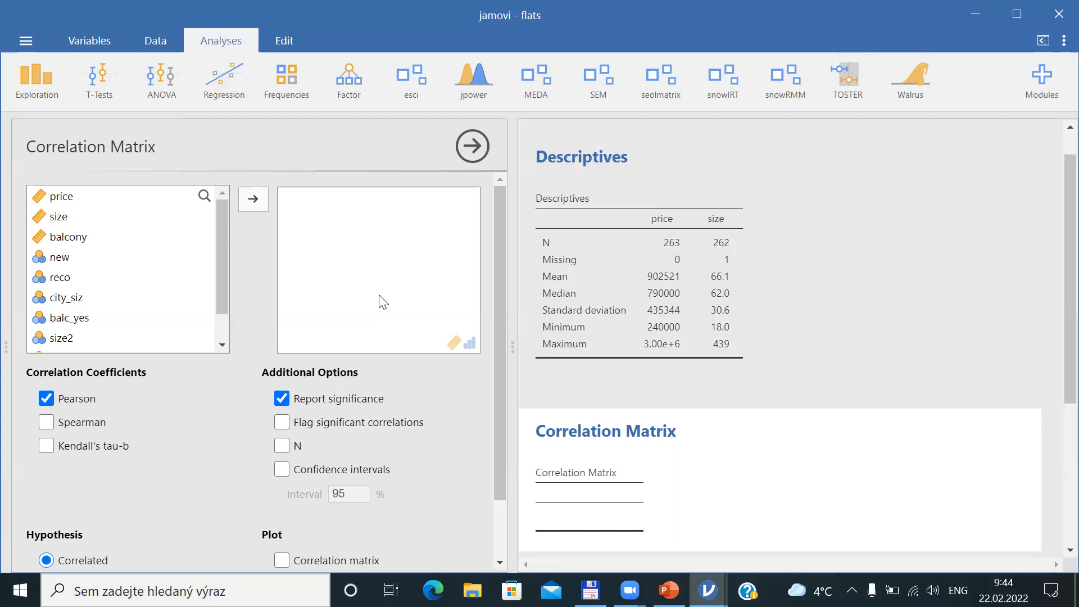
click(73, 198)
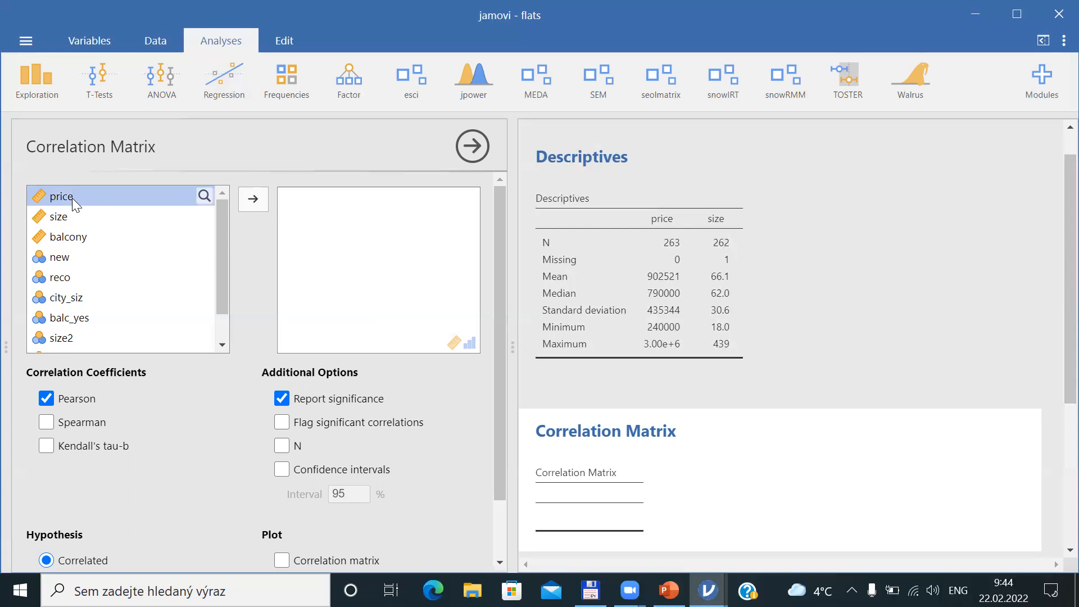
click(253, 199)
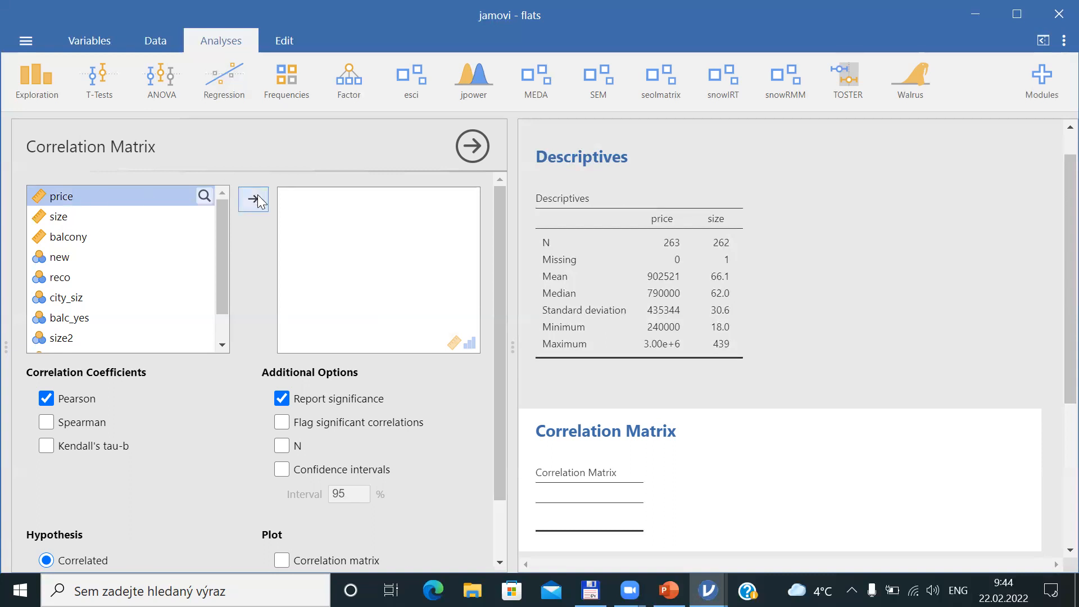
click(251, 205)
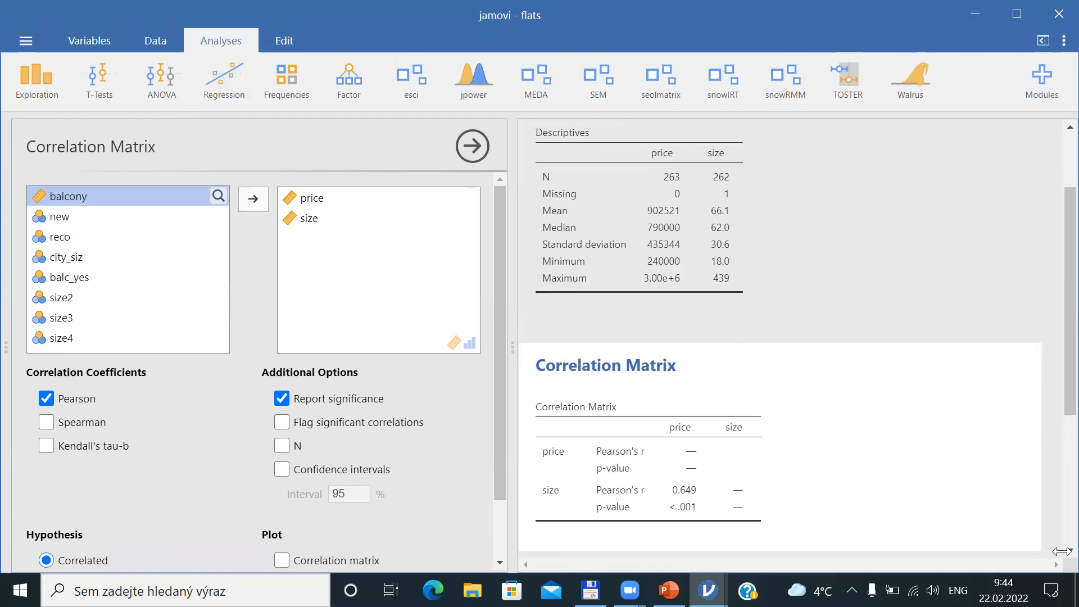
- Add confidence intervals at the 95% level to the correlation matrix and review them in the results
scroll(1055, 559, down, 1)
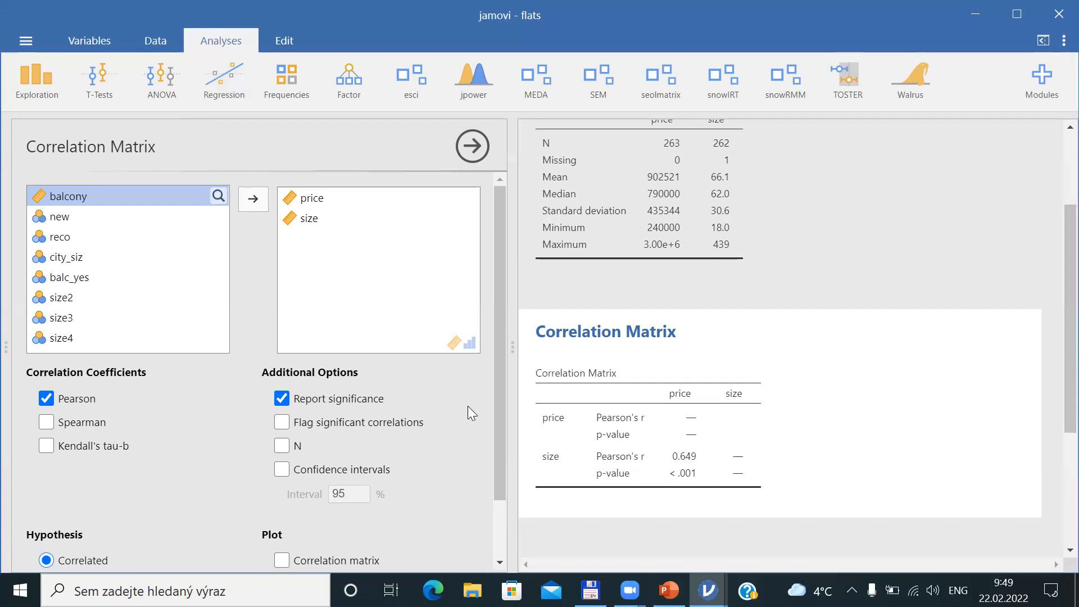
drag(494, 427, 503, 468)
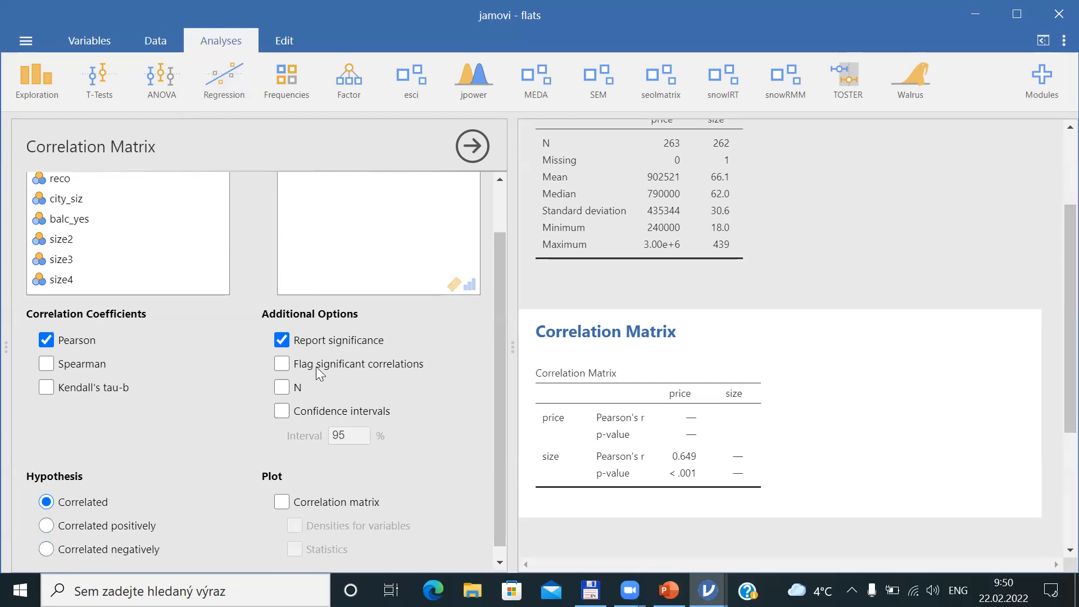
click(282, 410)
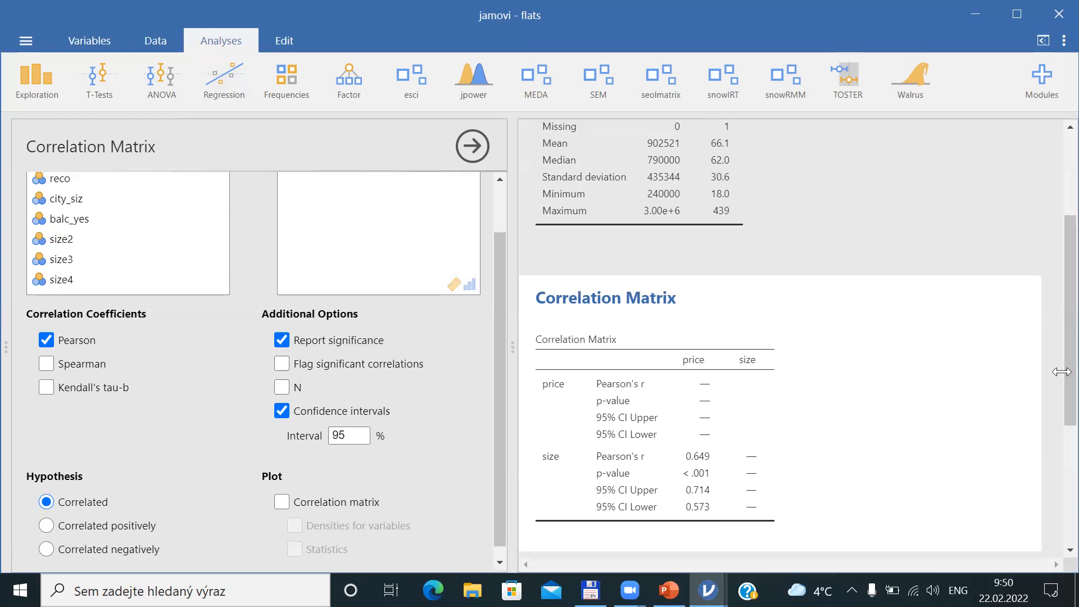
scroll(1052, 370, down, 2)
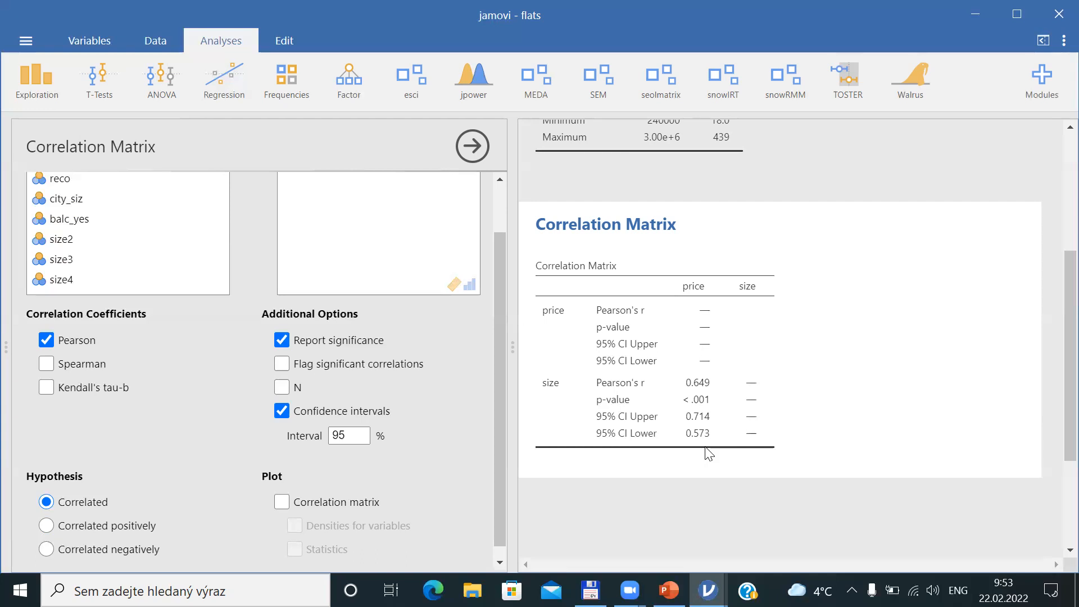
- Try the Correlated positively and Correlated negatively hypotheses on the correlation matrix, and return to Correlated
click(499, 564)
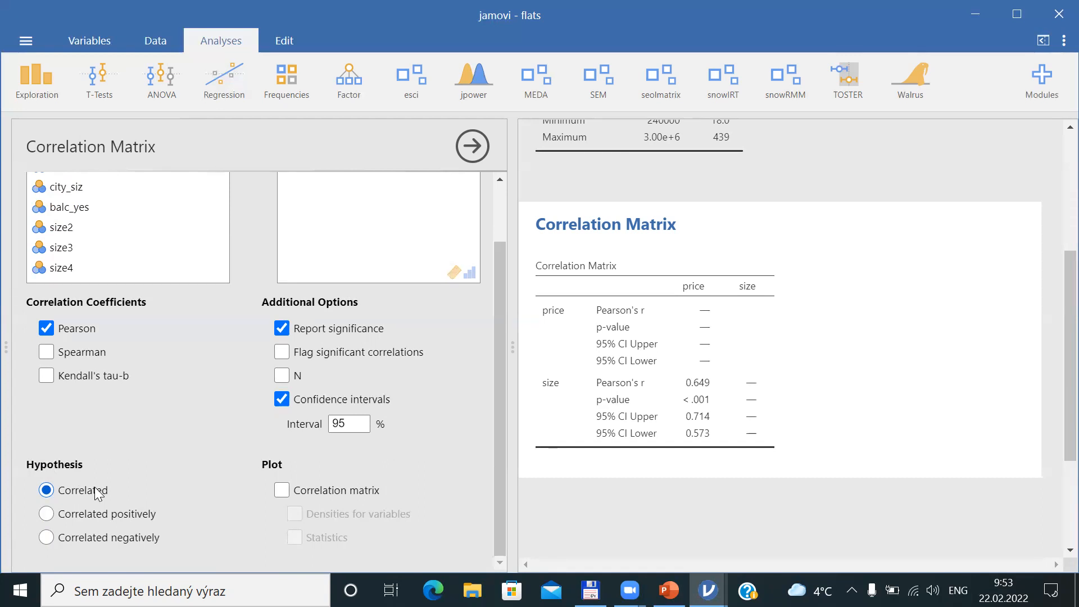
click(47, 514)
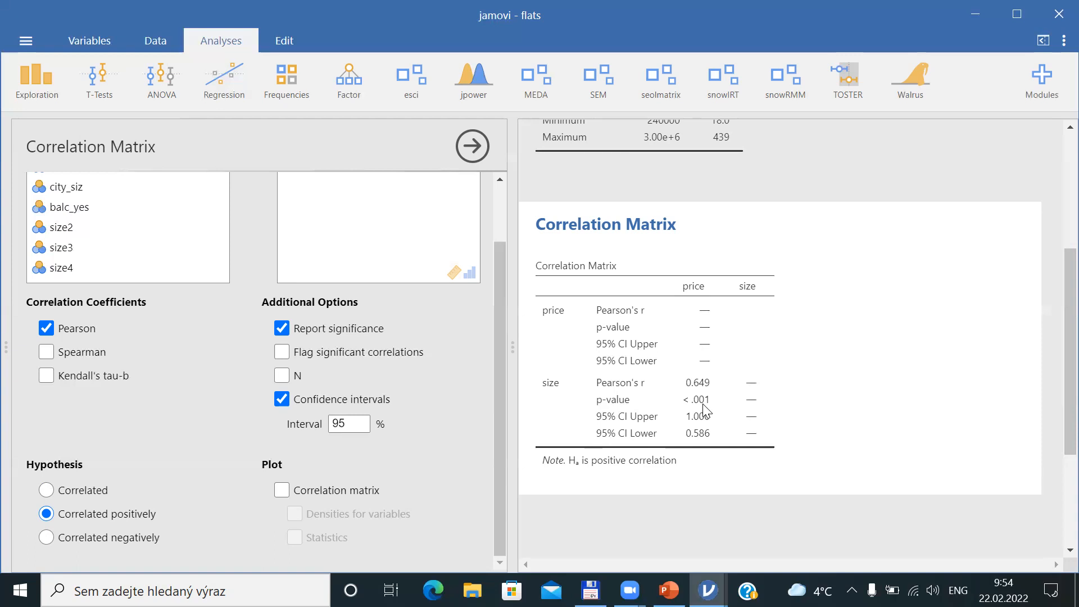
click(47, 538)
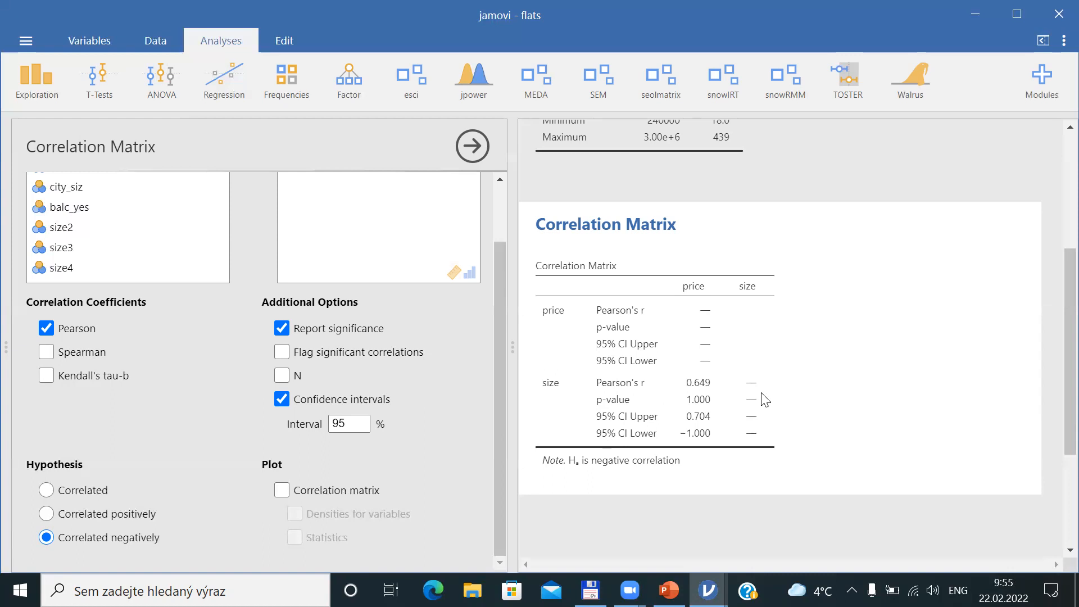
click(48, 494)
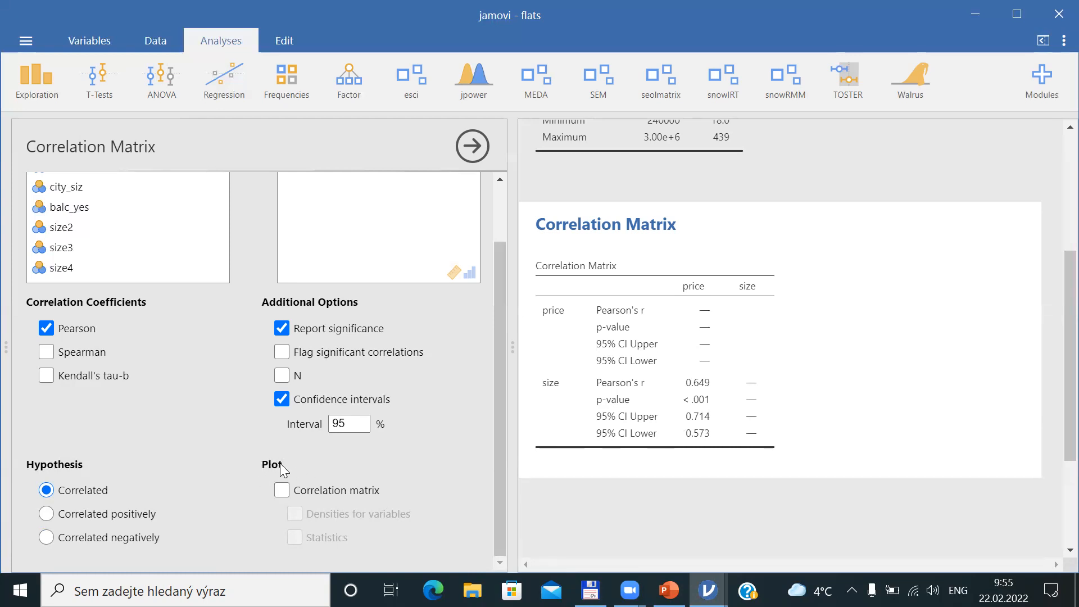
- Add the correlation matrix plot to the analysis and examine the price and size scatterplot
click(281, 490)
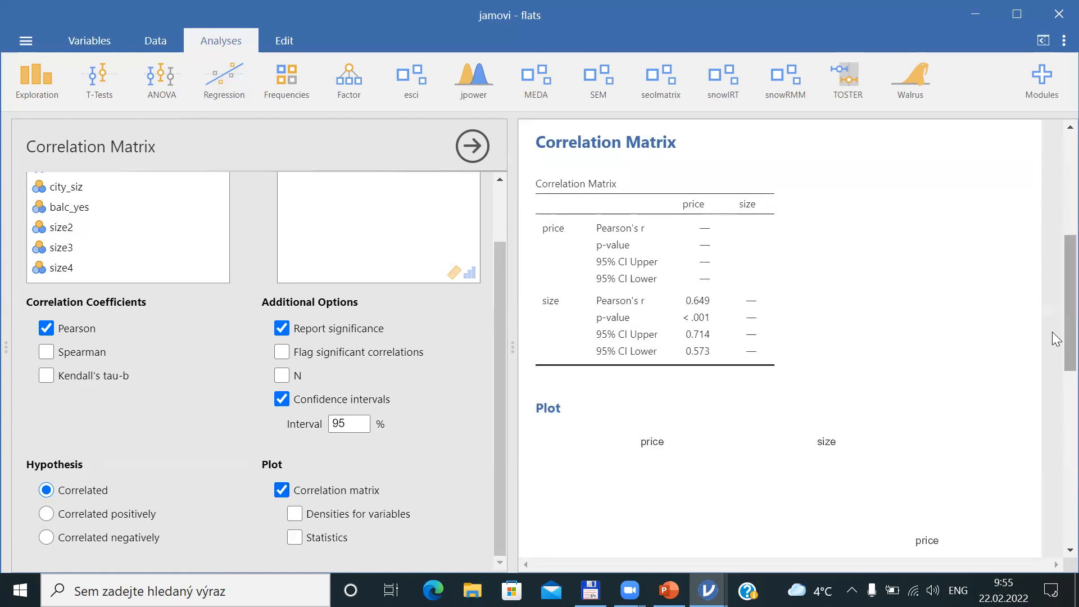
scroll(1057, 403, down, 3)
scroll(1053, 416, down, 3)
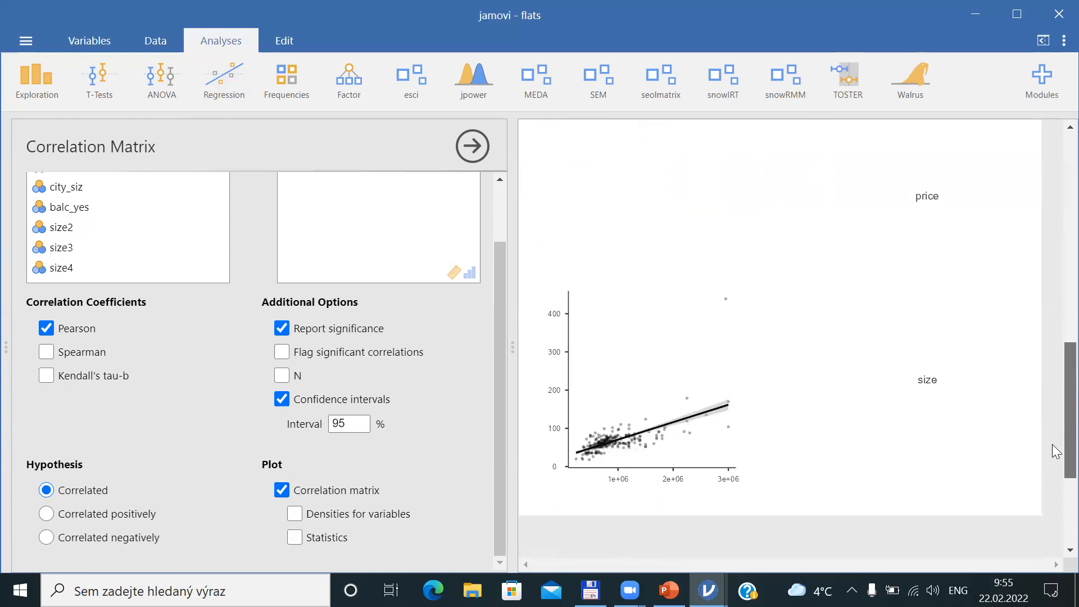
scroll(1051, 452, up, 2)
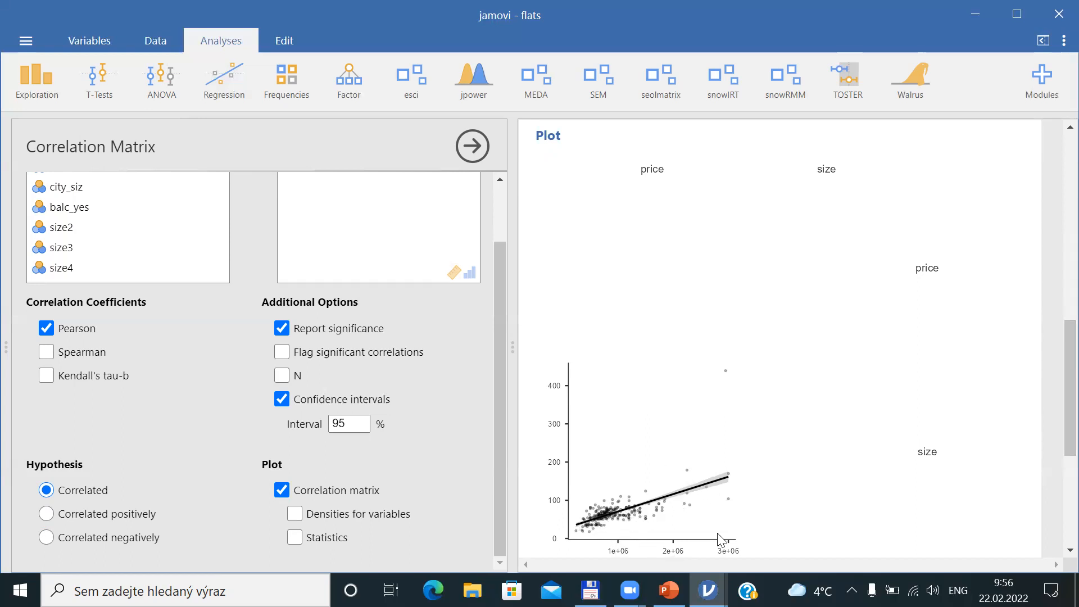
scroll(1053, 397, down, 1)
scroll(1054, 400, down, 2)
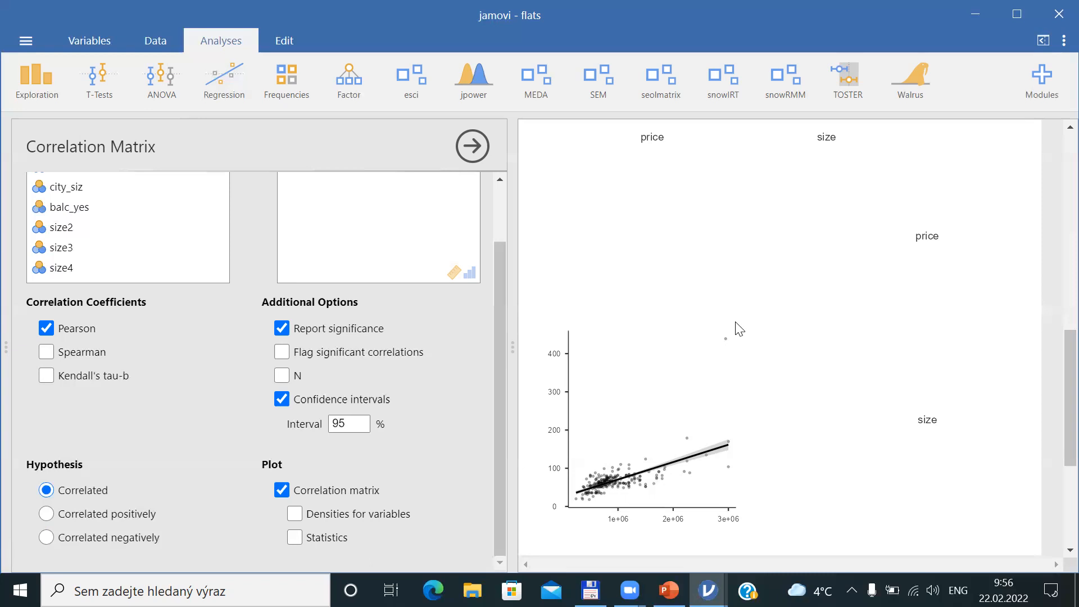
- Reorder the correlation matrix variables by removing price and adding it back after size
drag(1055, 399, 1052, 174)
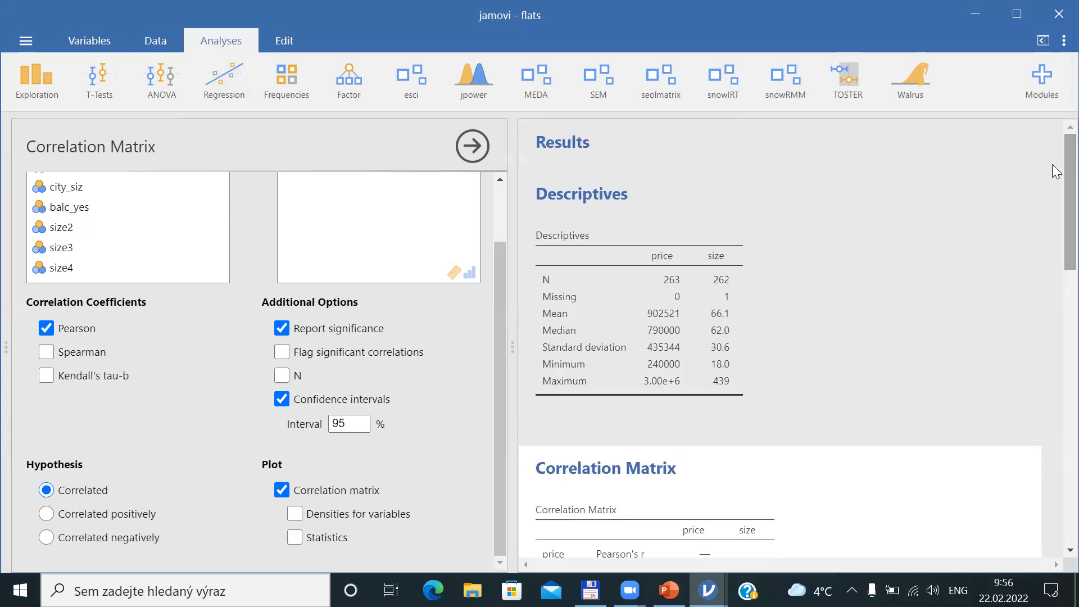
drag(495, 363, 495, 249)
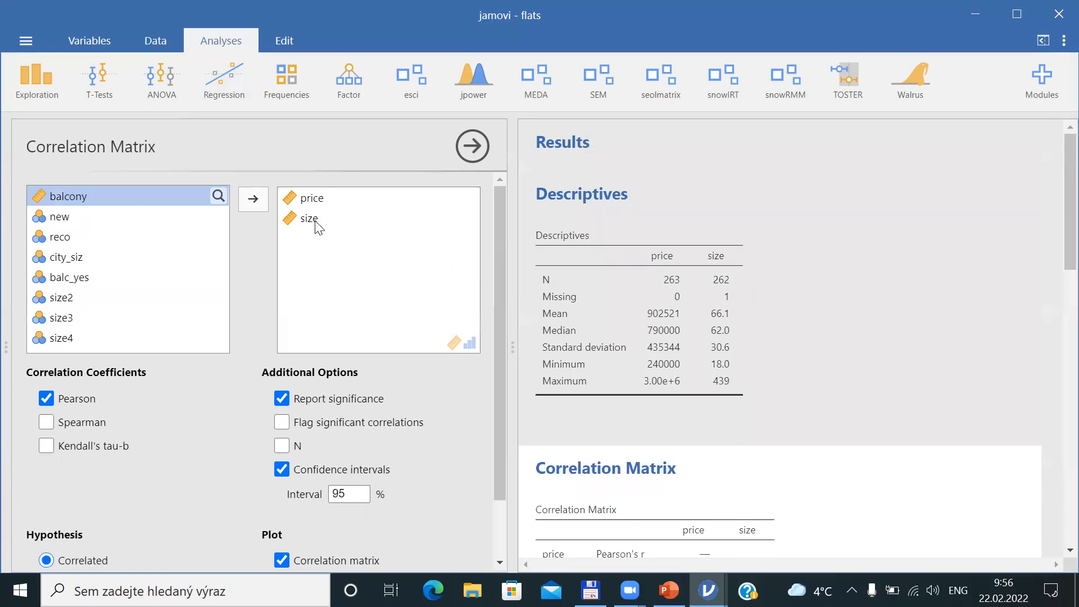
click(310, 197)
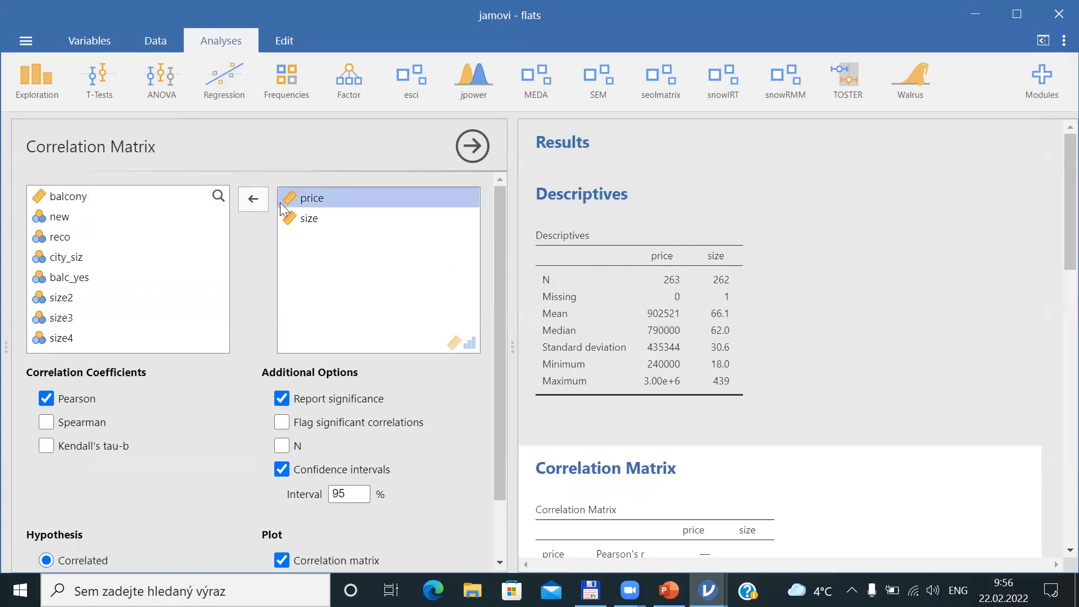
click(253, 199)
click(89, 196)
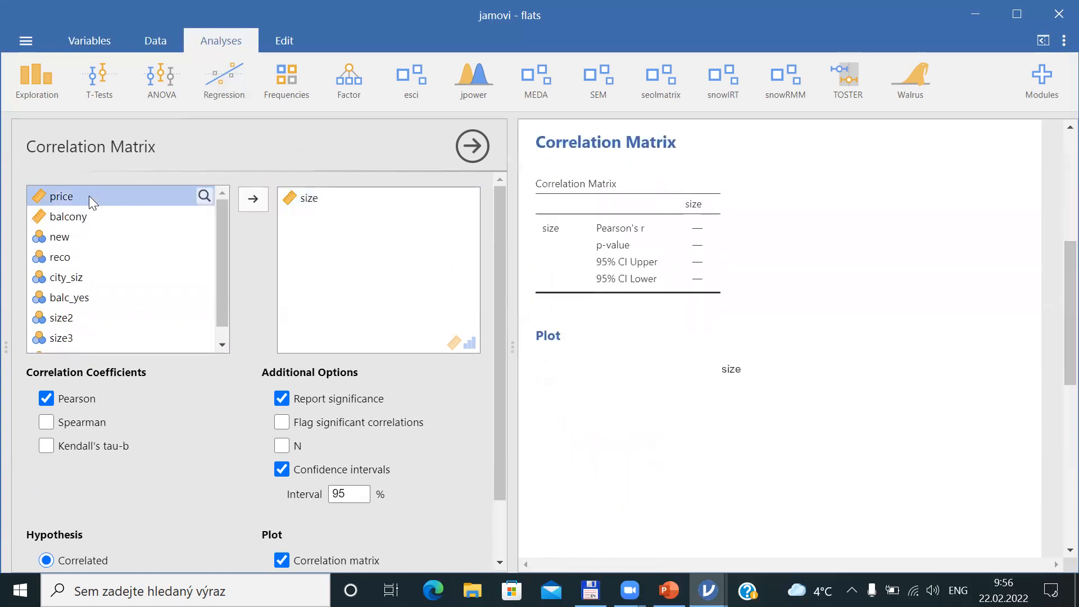
click(258, 203)
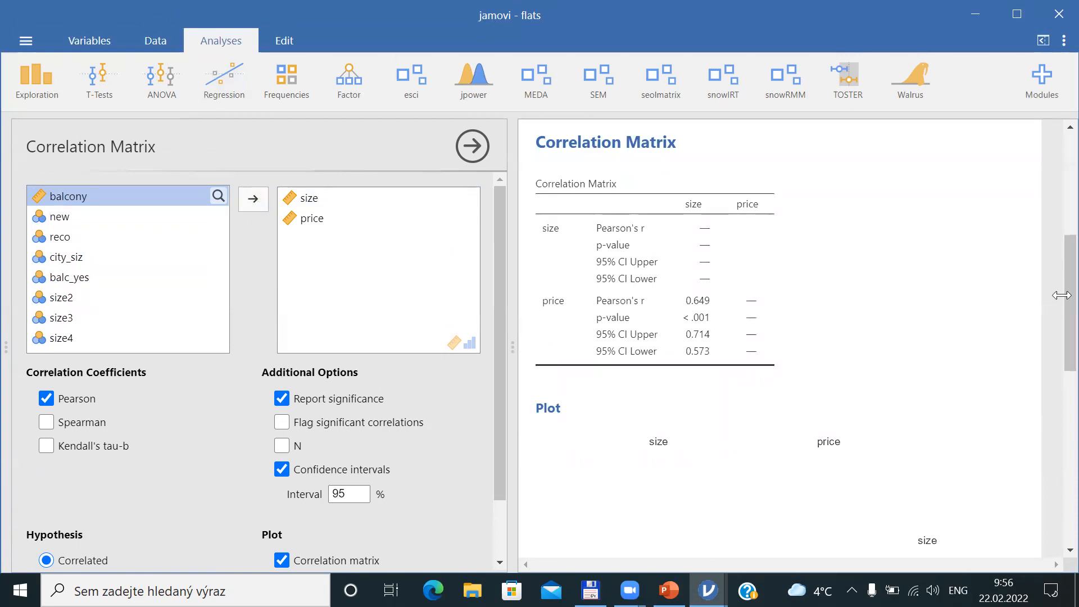
- Add densities for variables and statistics to the correlation matrix plot of size and price
drag(1052, 290, 1052, 387)
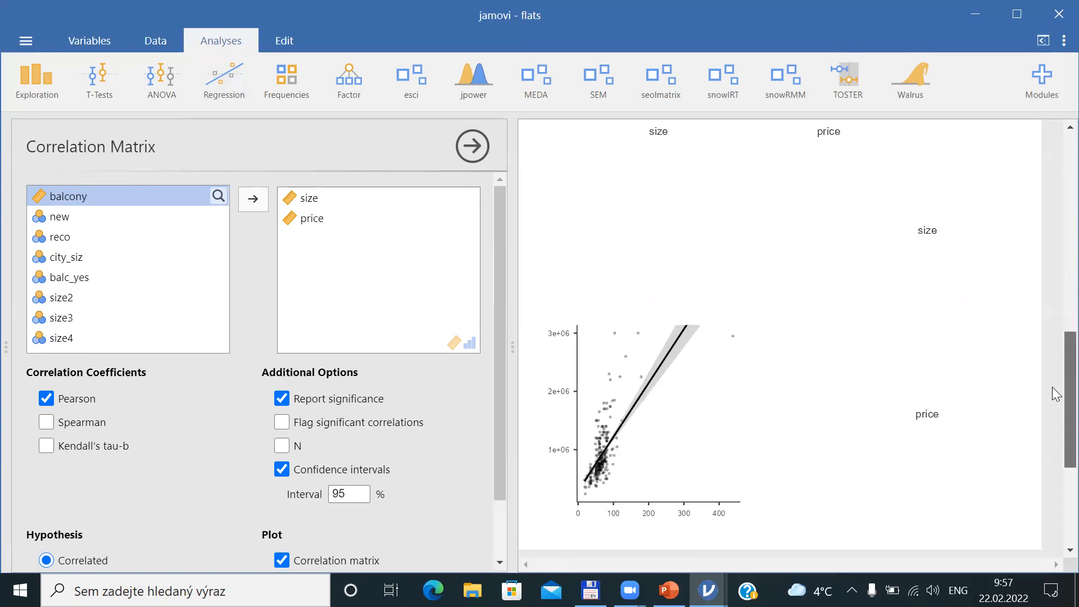
drag(1052, 388, 1052, 389)
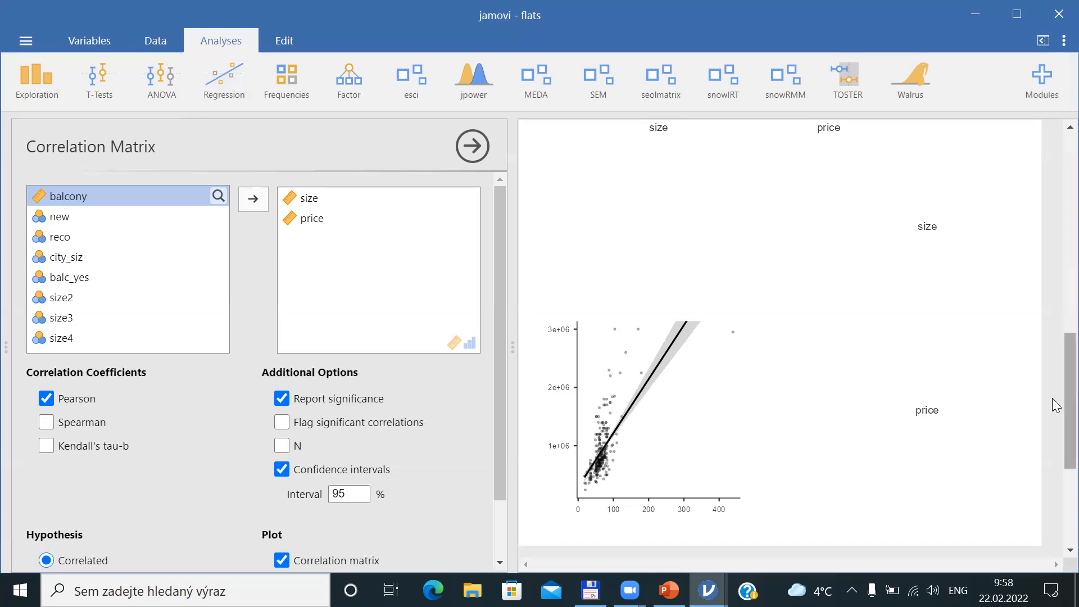
scroll(1054, 402, down, 2)
drag(495, 371, 504, 492)
drag(1061, 431, 1062, 390)
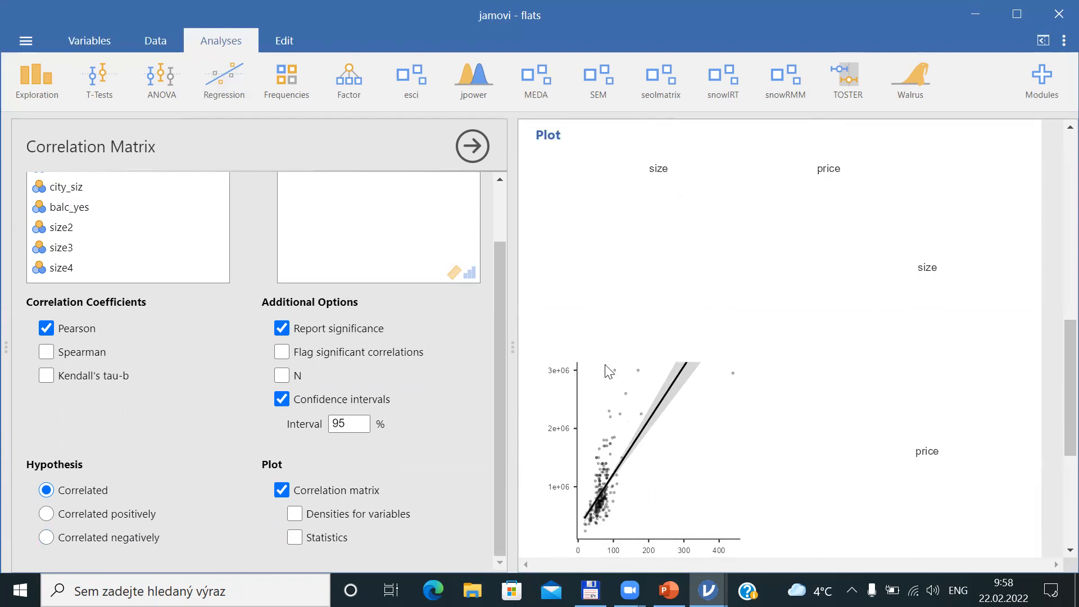
click(294, 514)
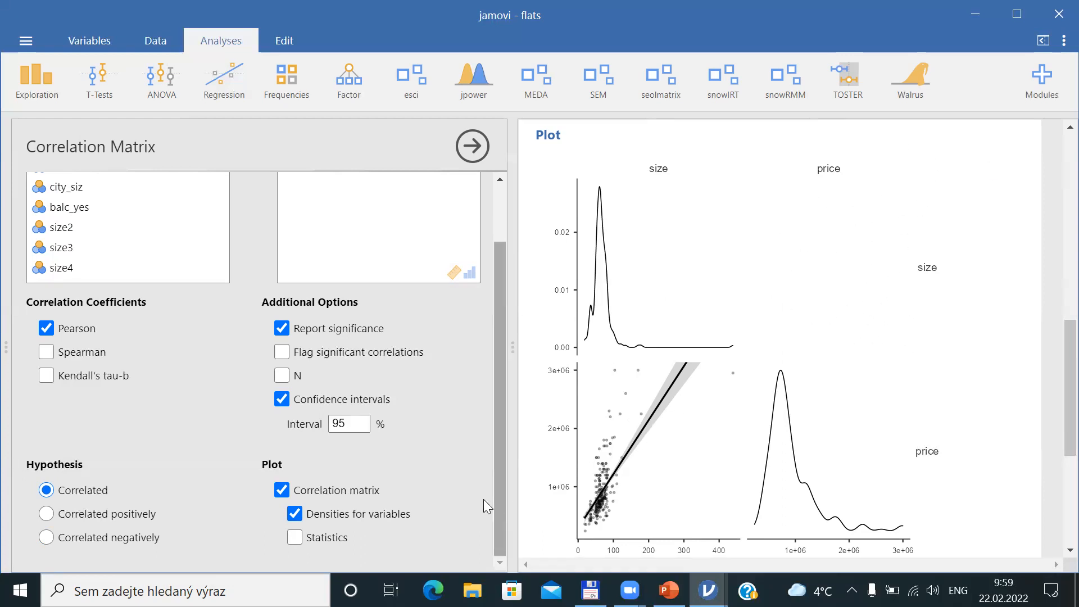
click(294, 537)
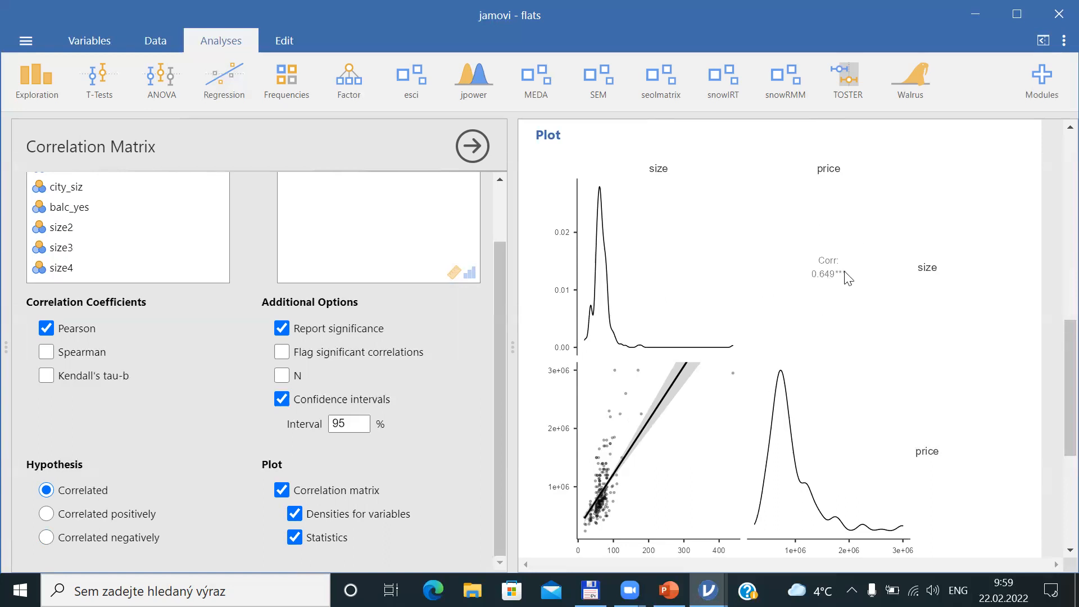
- Flag significant correlations in the correlation matrix table
drag(1056, 354, 1056, 260)
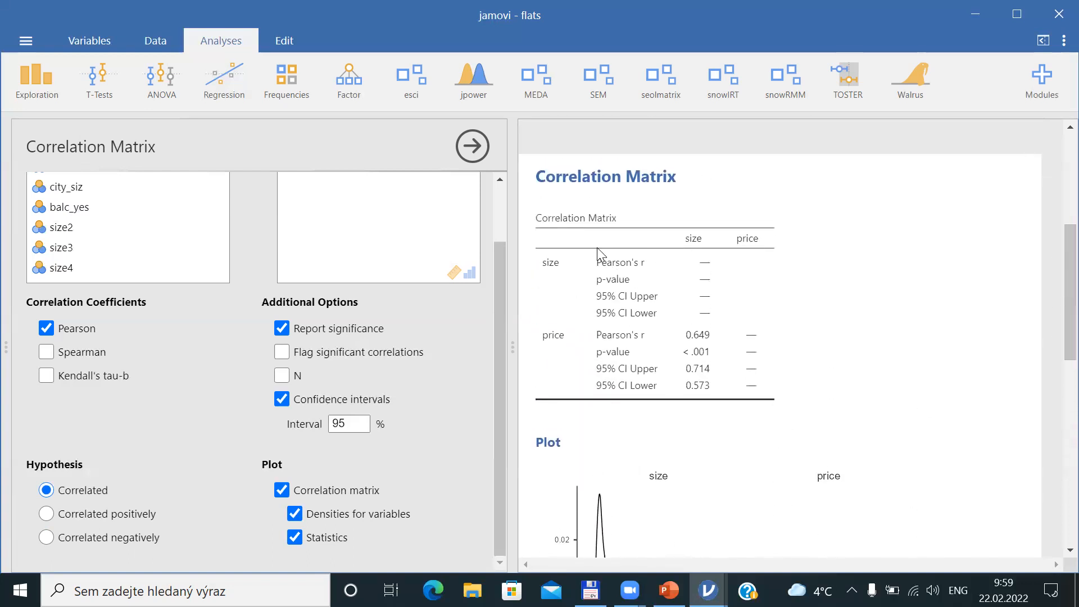
click(285, 353)
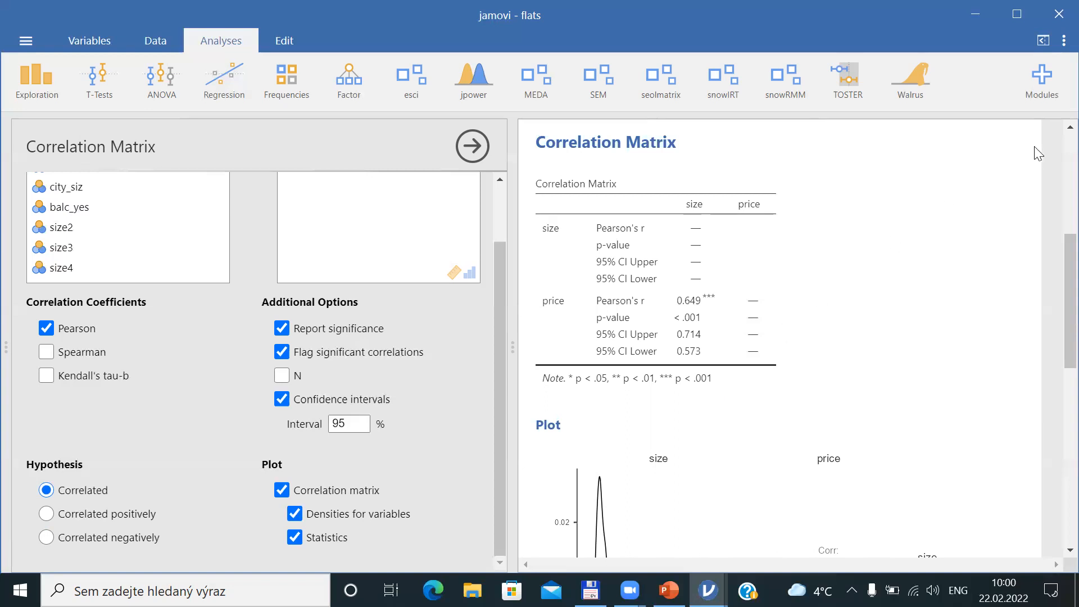
- Look through the application's results, plot and import settings and close them without changes
click(1062, 41)
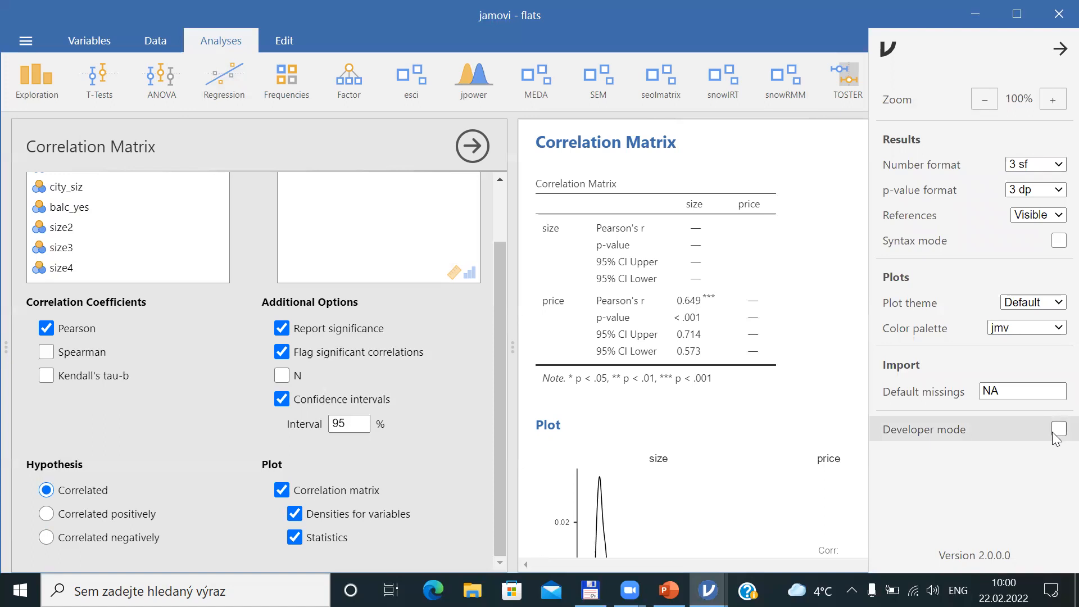
key(Escape)
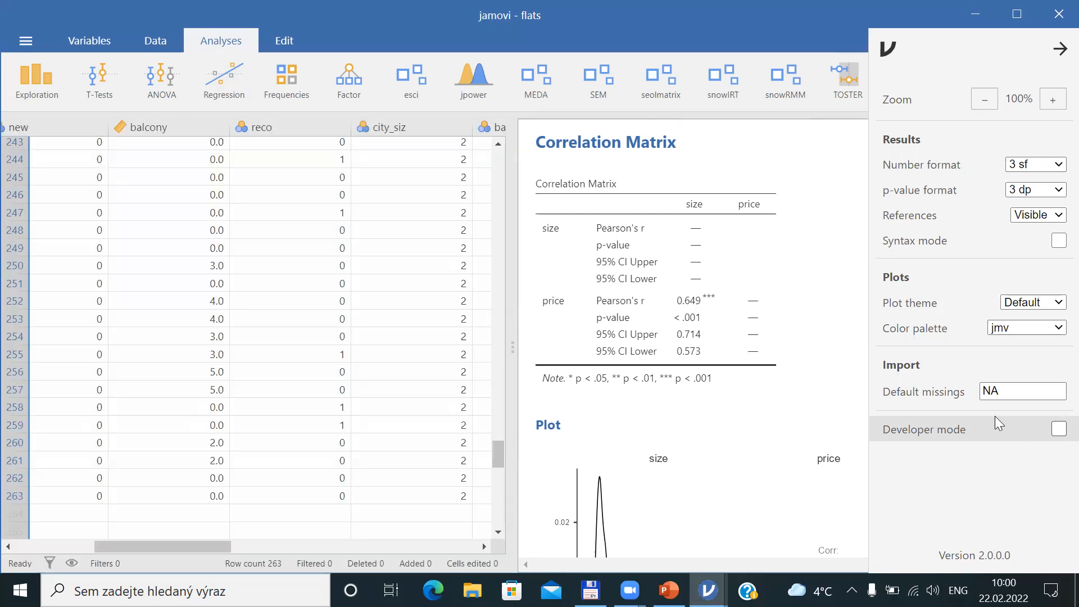
click(1059, 50)
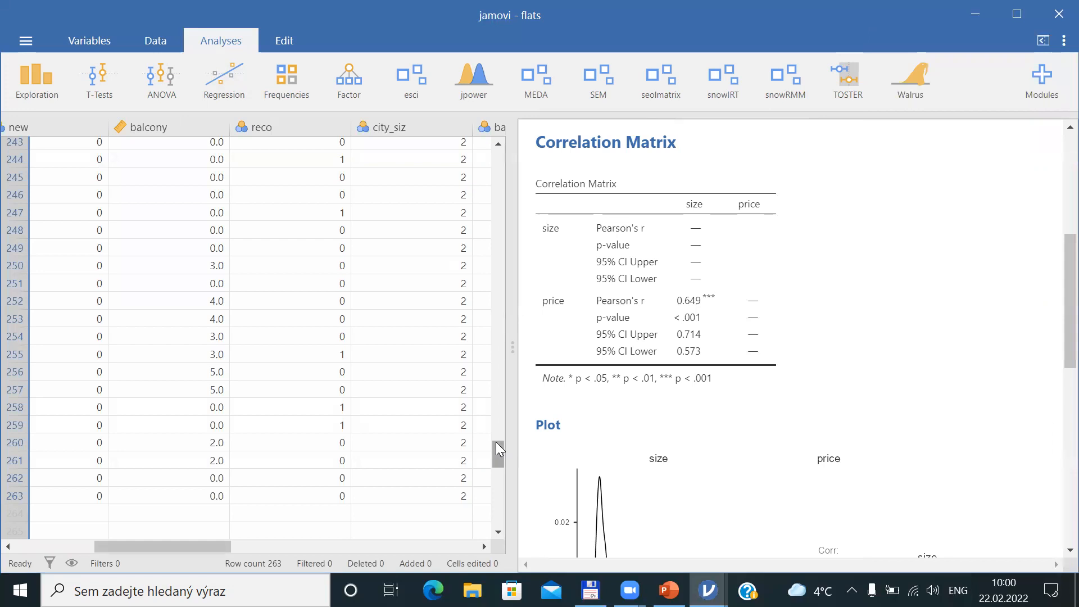
- Check the size data against the scatterplot and inspect the size variable's setup, ending in the data sheet
drag(191, 543, 76, 565)
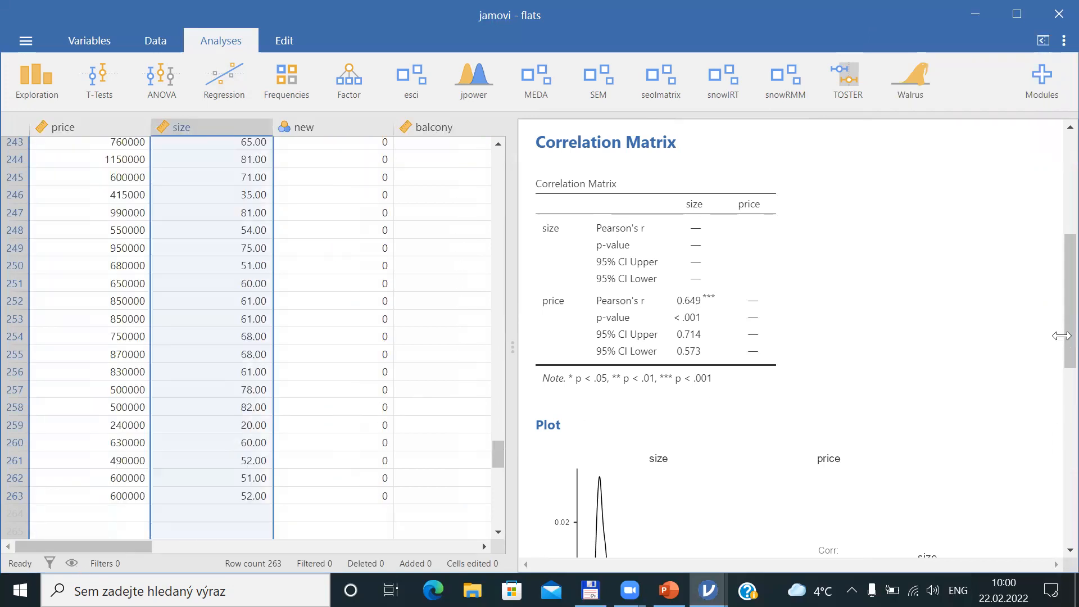
drag(1061, 336, 1056, 449)
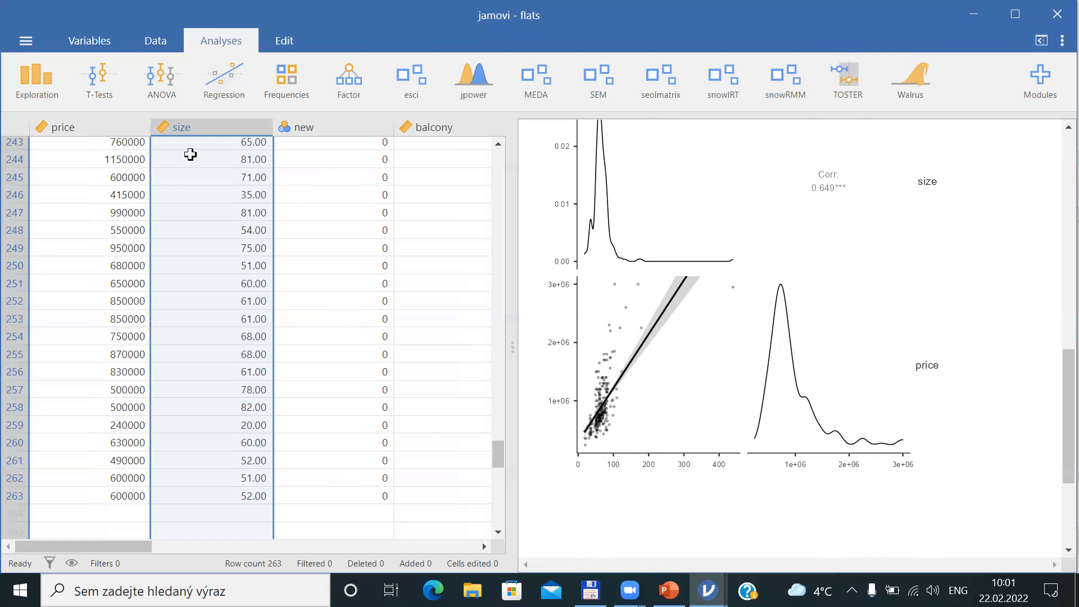
click(152, 41)
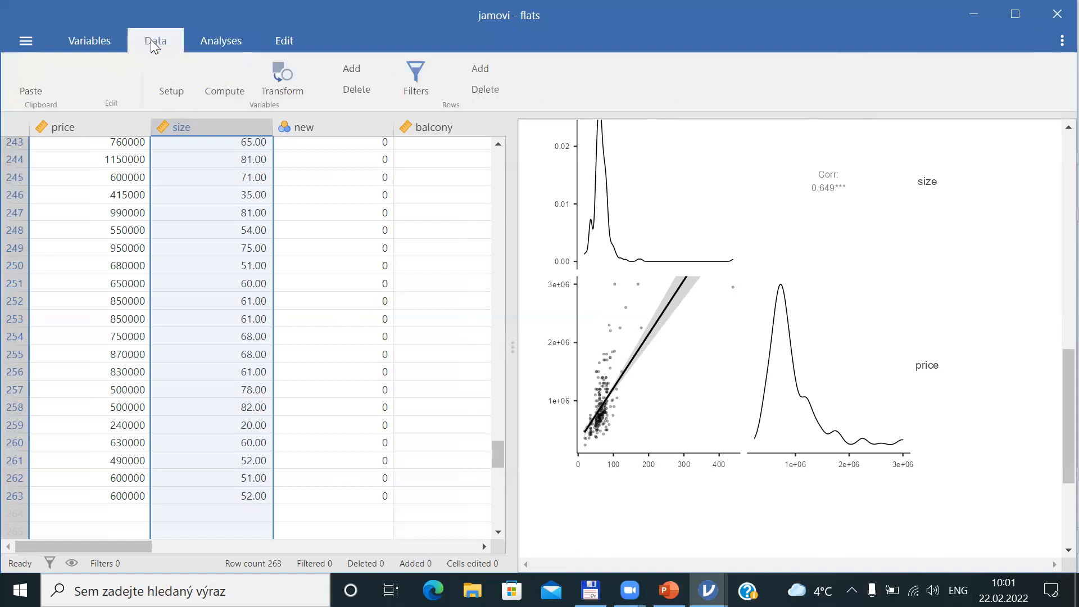
click(85, 41)
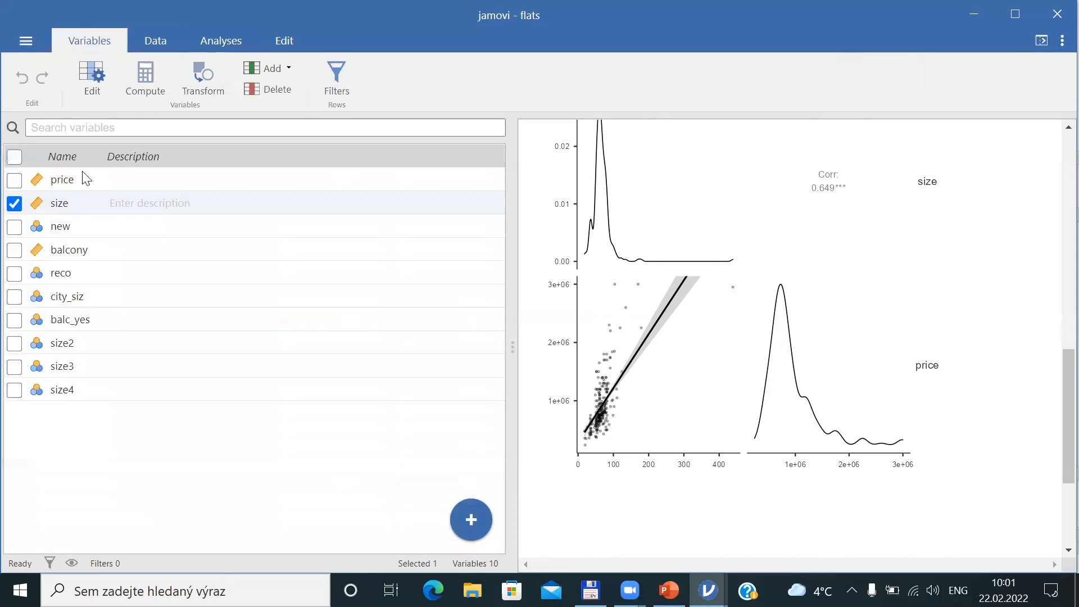
double_click(54, 203)
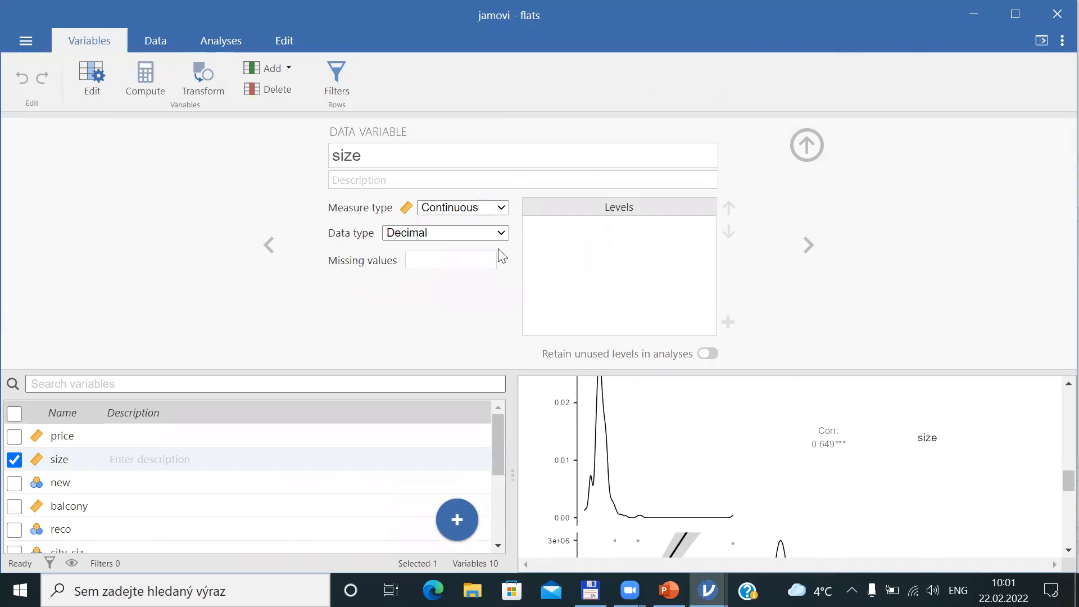
click(219, 44)
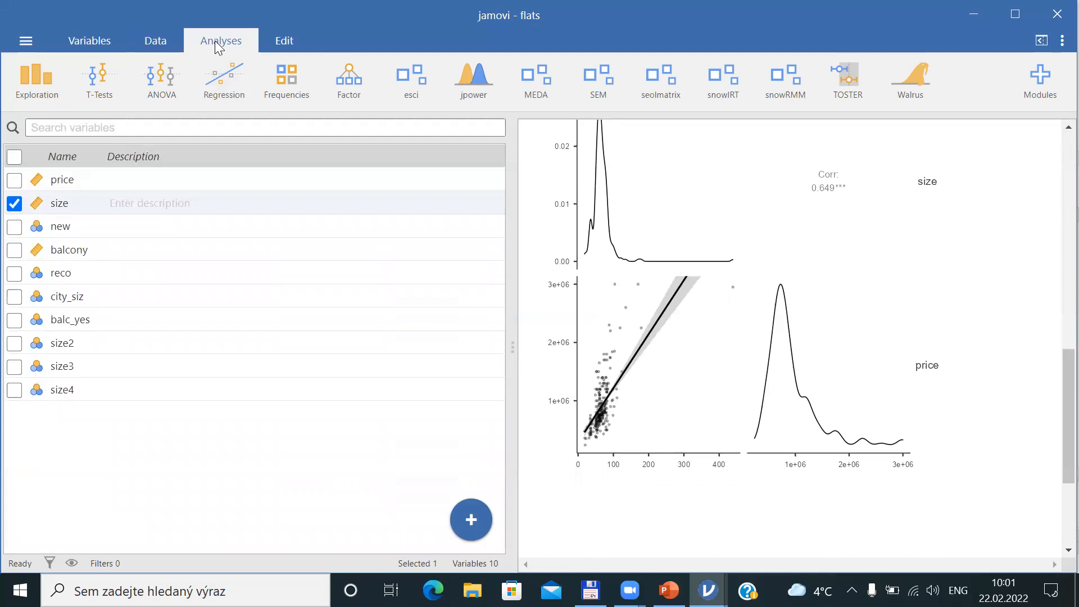
click(163, 45)
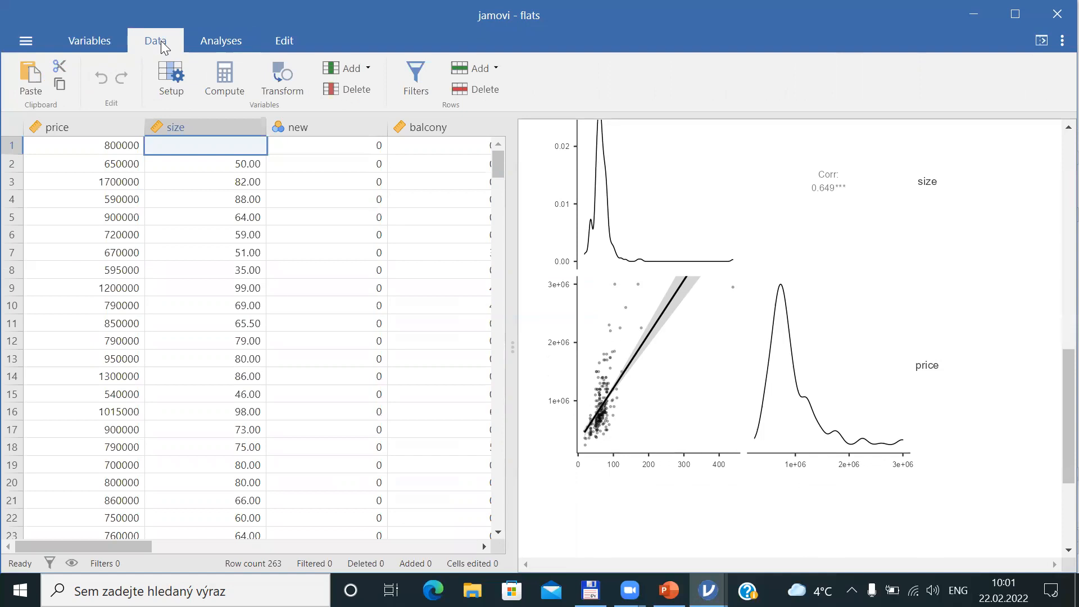
- Add a row filter with the condition size<200 and close the filter editor
click(416, 77)
click(440, 185)
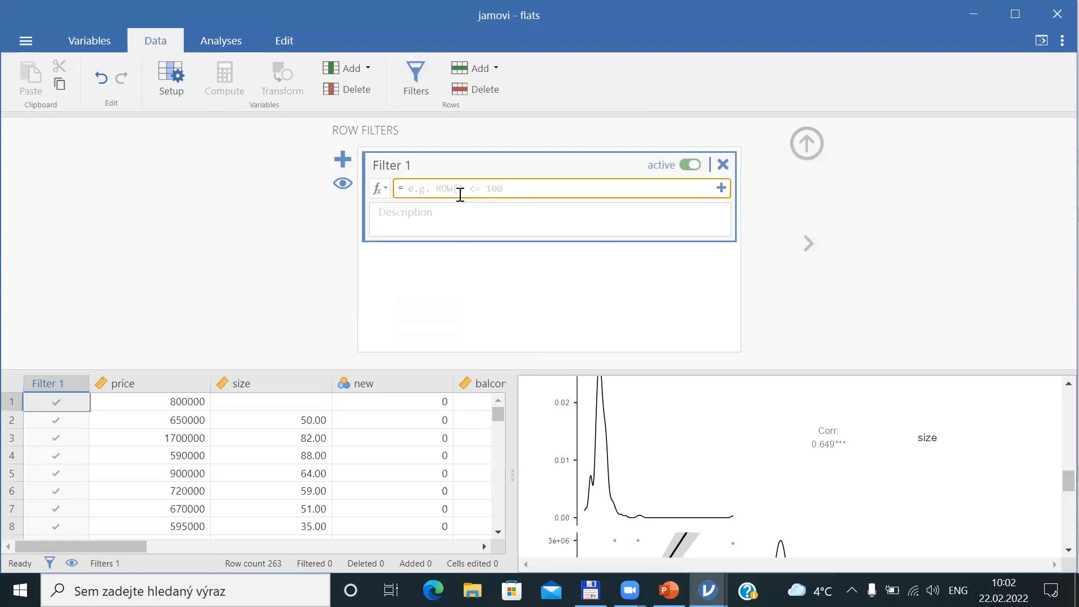
click(721, 188)
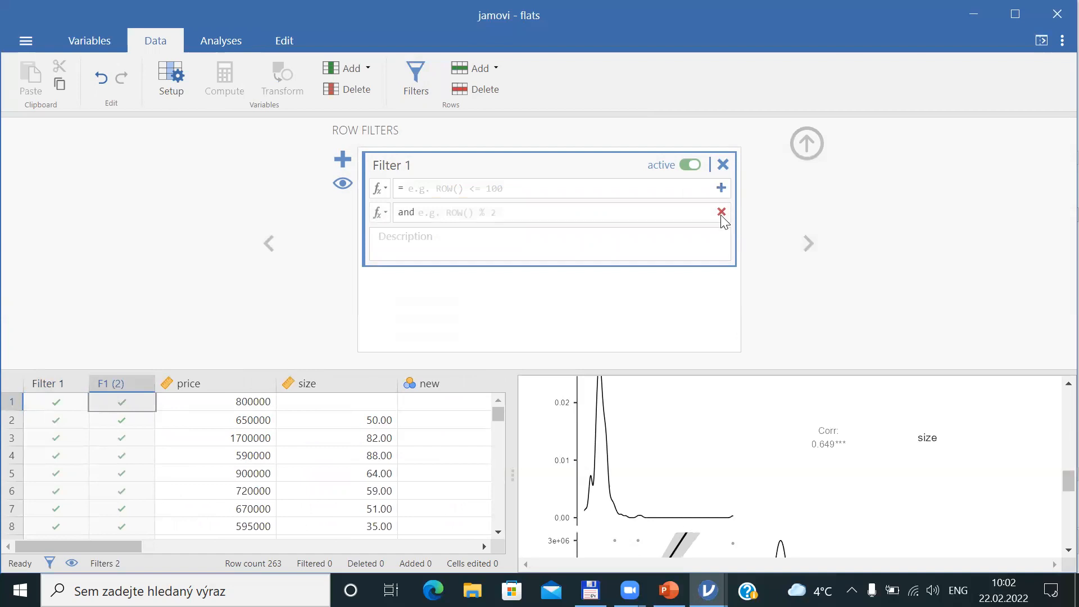
click(721, 212)
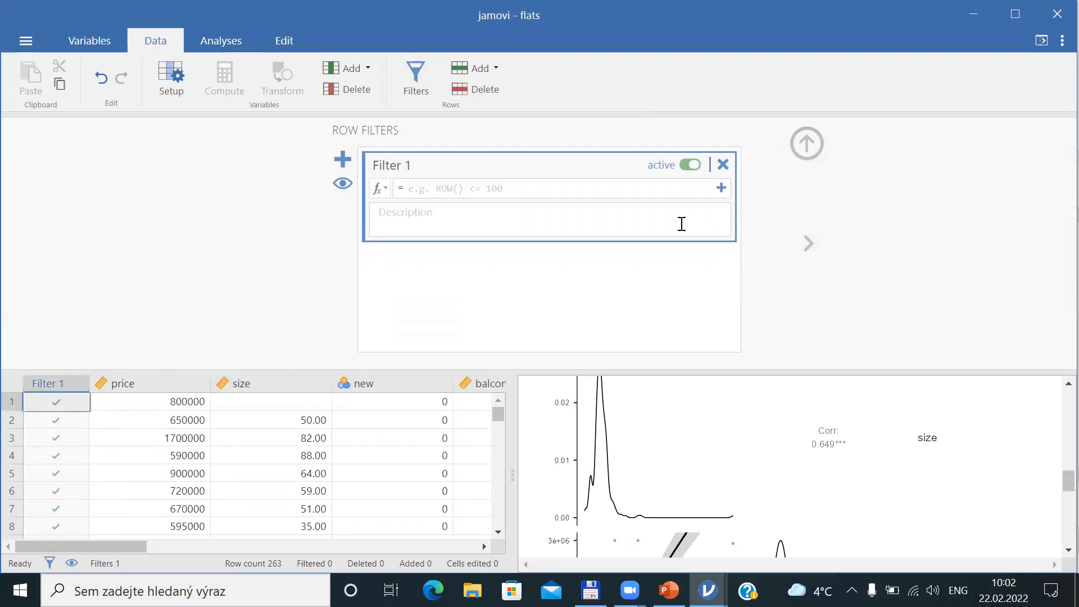
click(486, 186)
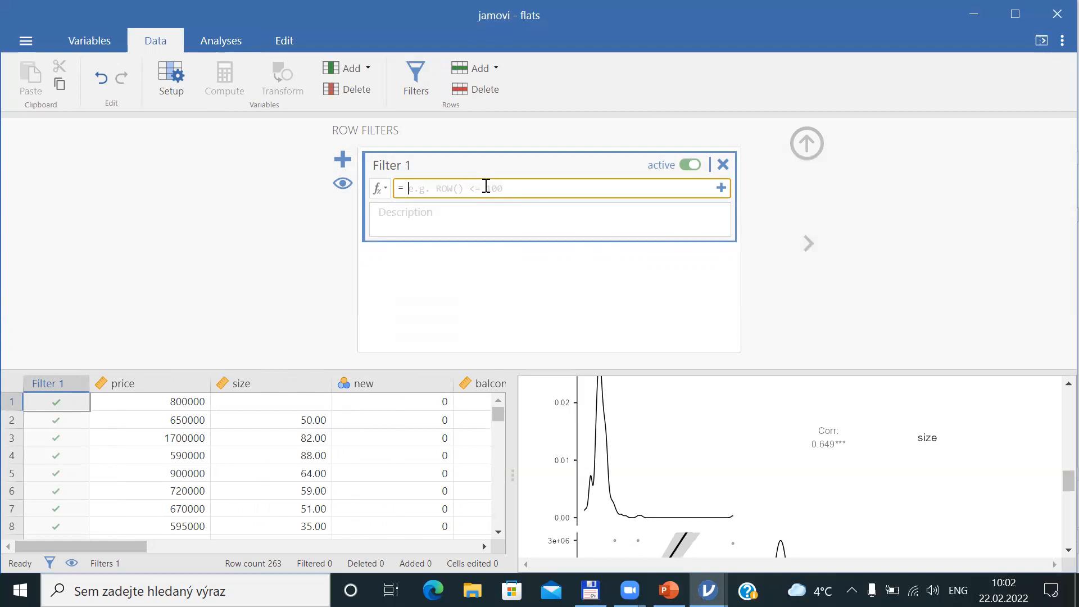
text(size<200)
key(Return)
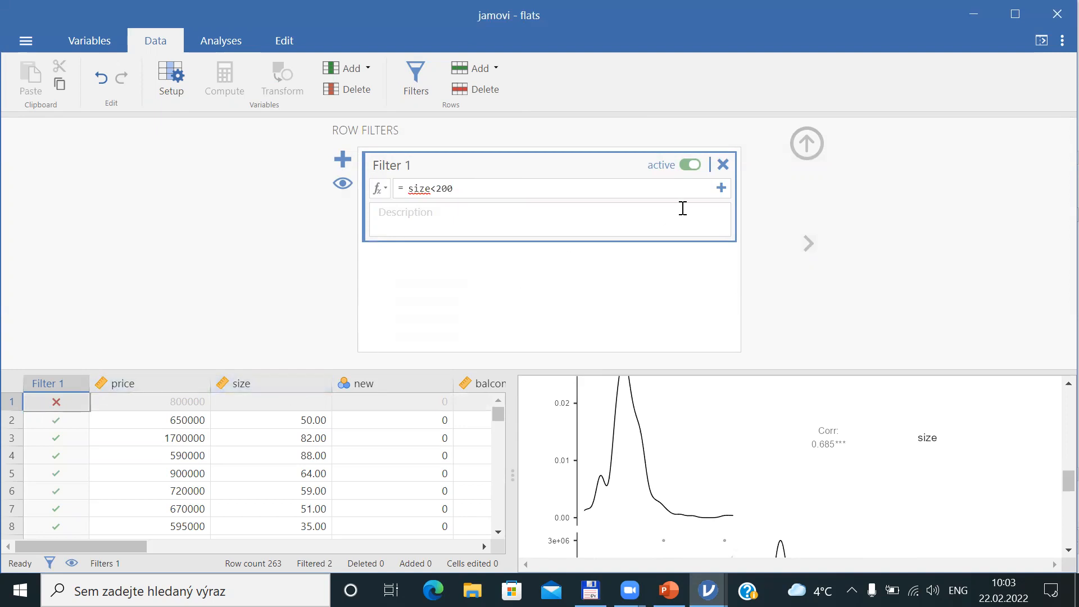
click(807, 144)
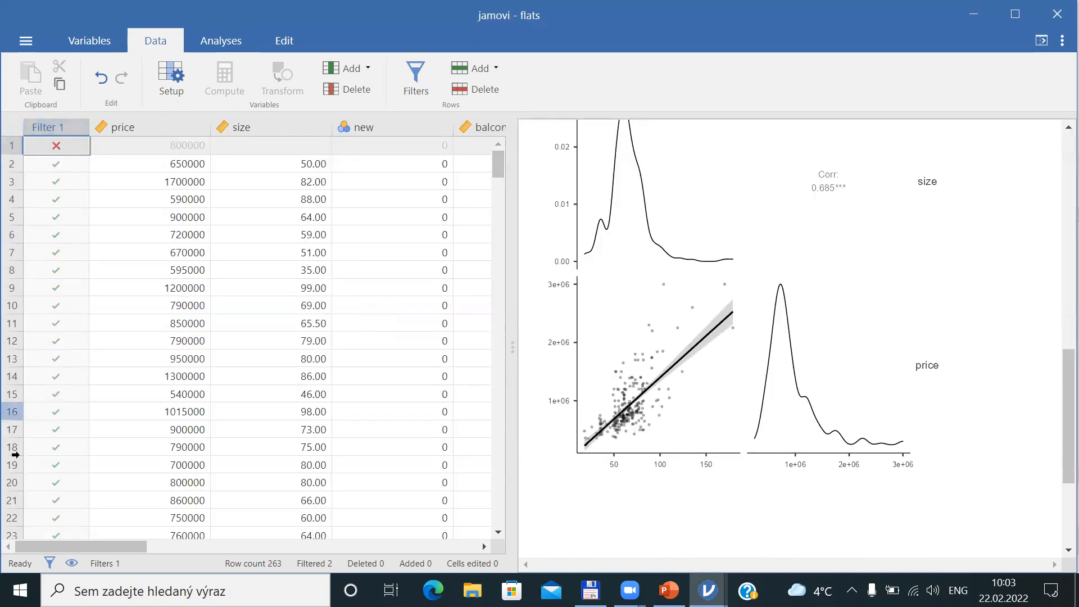
- Examine the filtered-out rows in the data sheet and the recalculated descriptives, correlation matrix and plot
drag(493, 162, 504, 340)
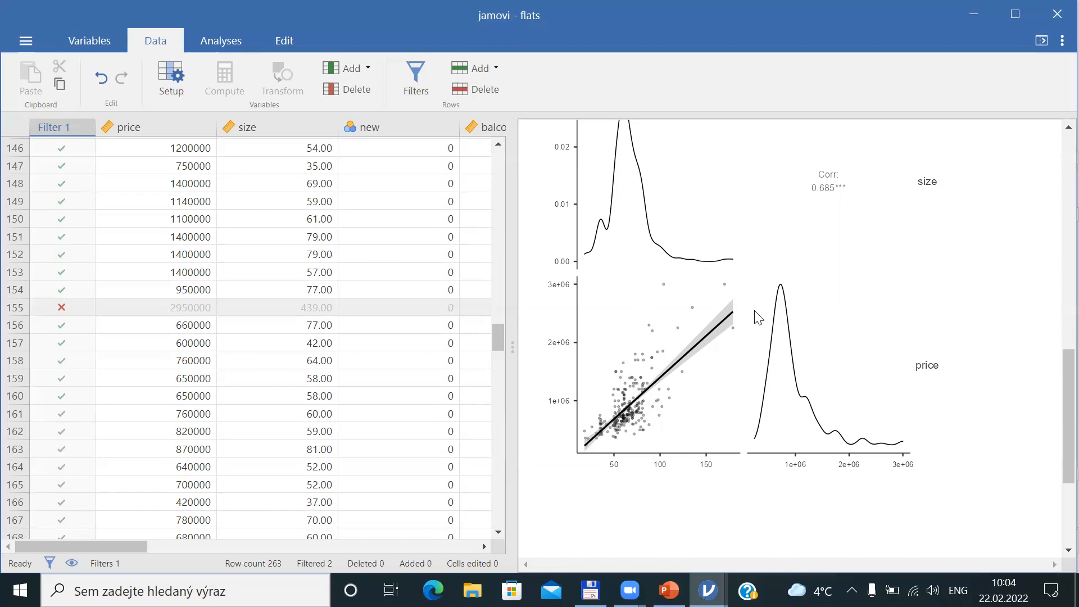
drag(1054, 447, 1054, 225)
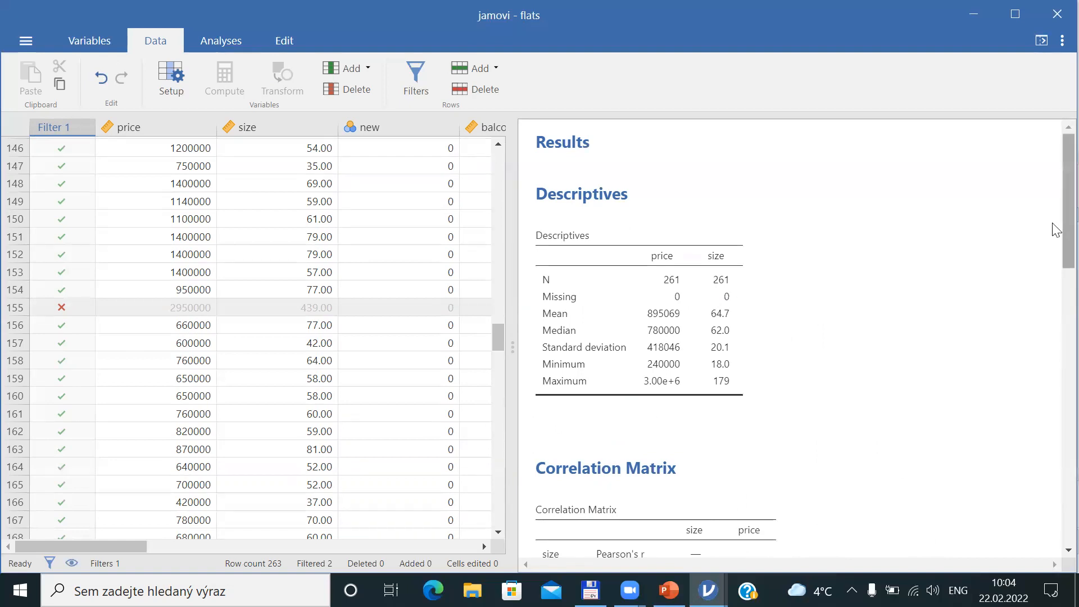
scroll(1055, 291, down, 2)
scroll(1055, 291, down, 3)
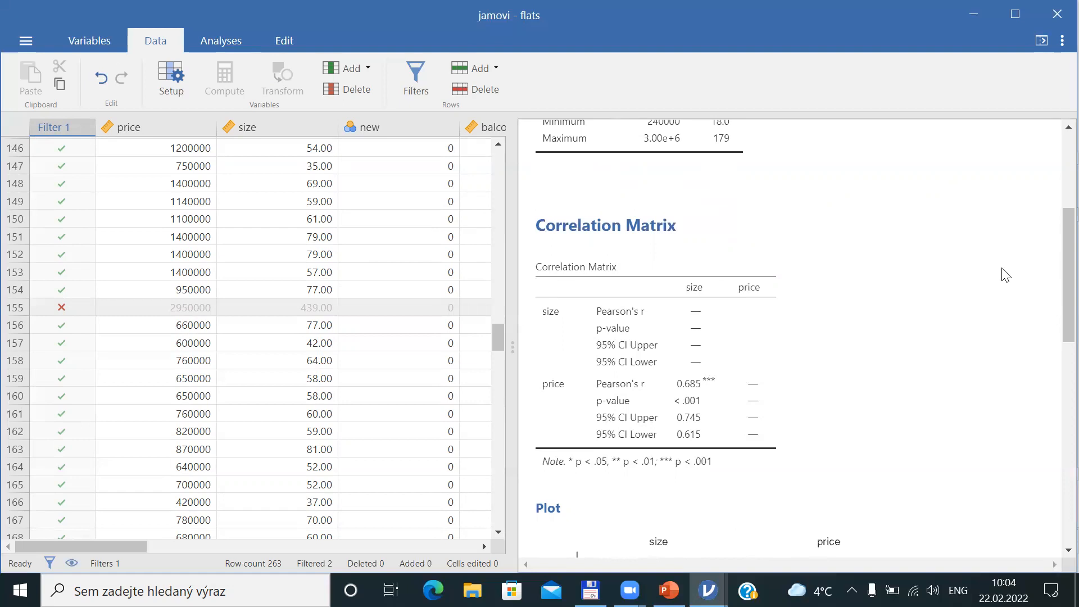
drag(1056, 259, 1061, 410)
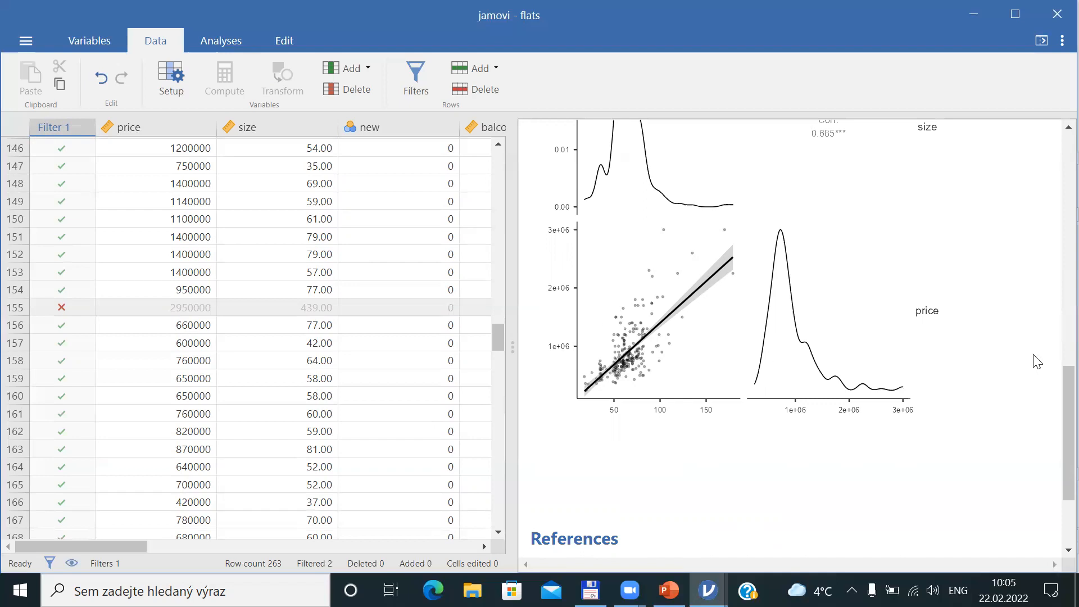
drag(1055, 375, 1055, 139)
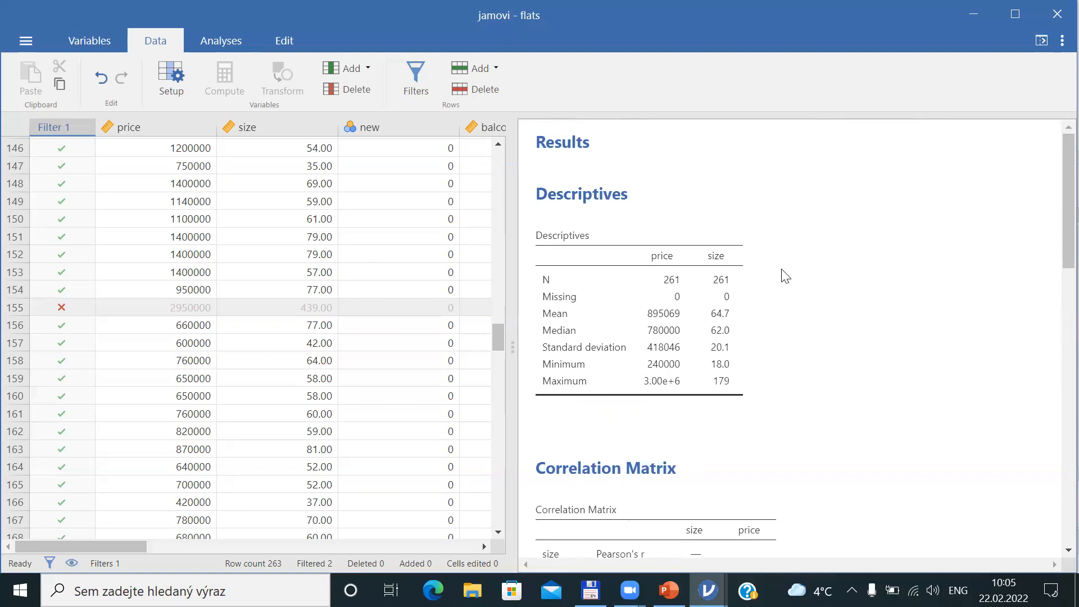
drag(498, 332, 480, 458)
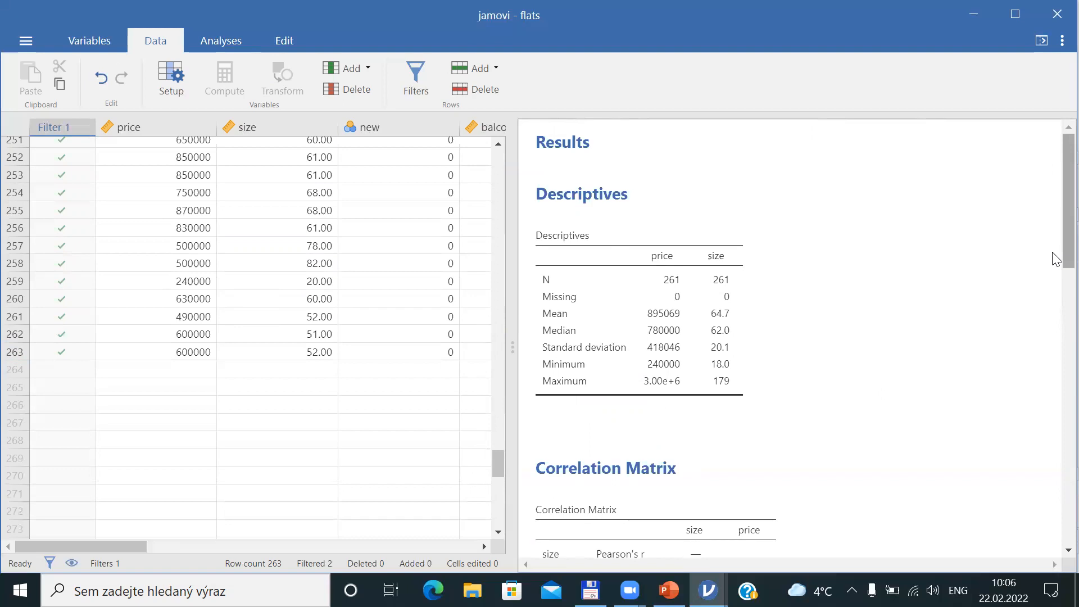
drag(497, 458, 506, 129)
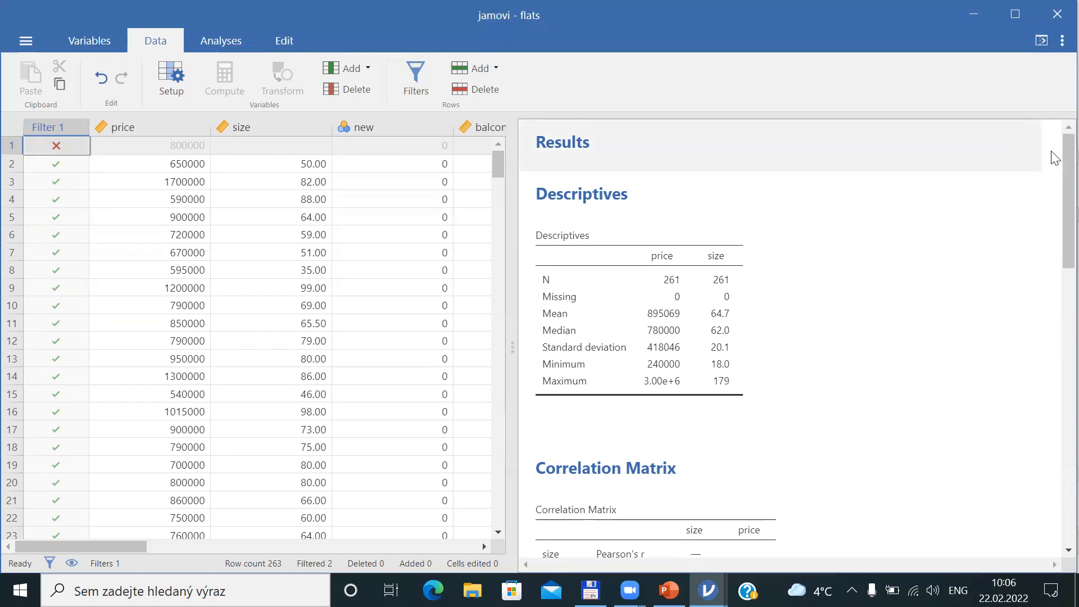
drag(1053, 175, 1056, 414)
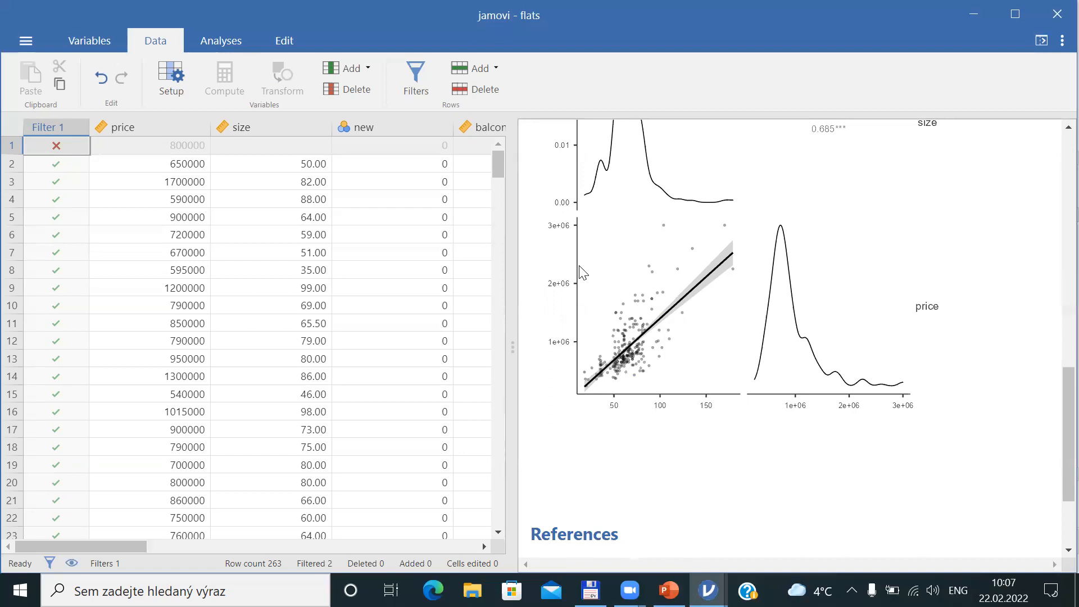
- Switch to the lecture presentation in PowerPoint and show slide 6, "Some details"
key(alt+Tab)
key(alt+Tab)
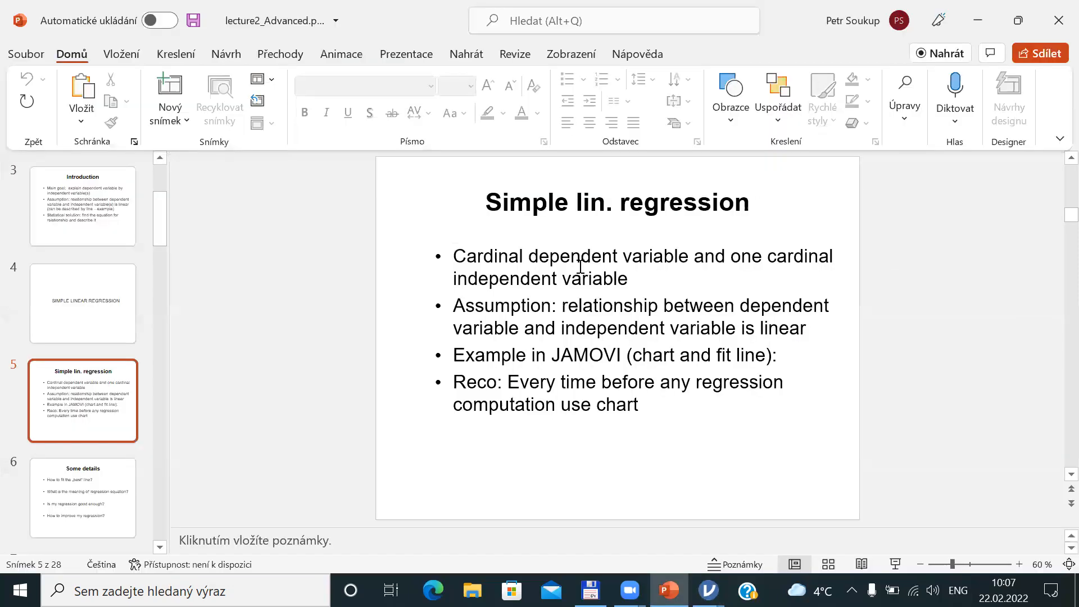
click(103, 498)
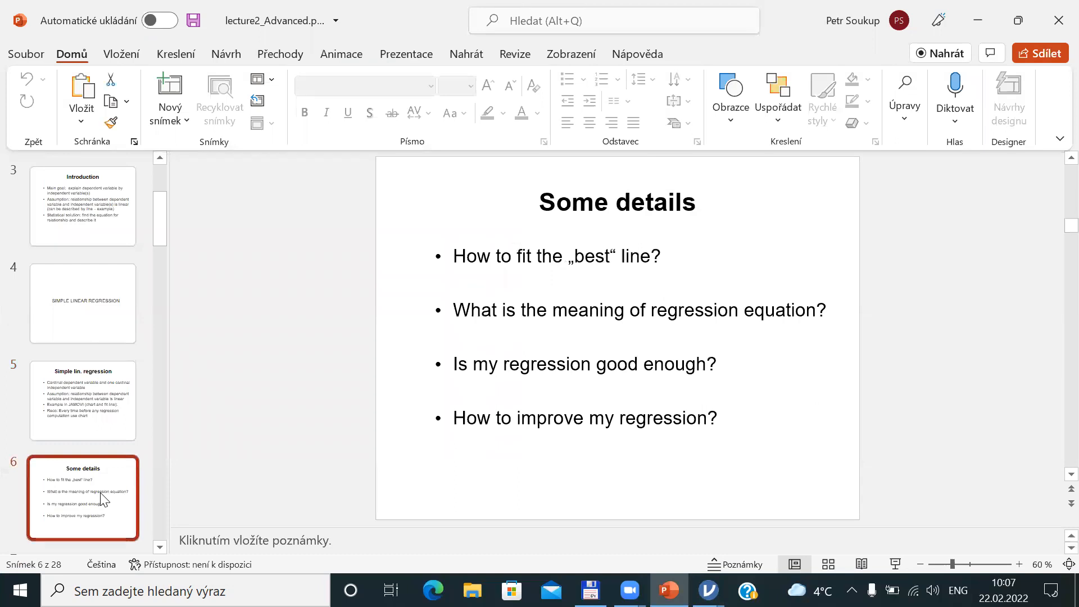
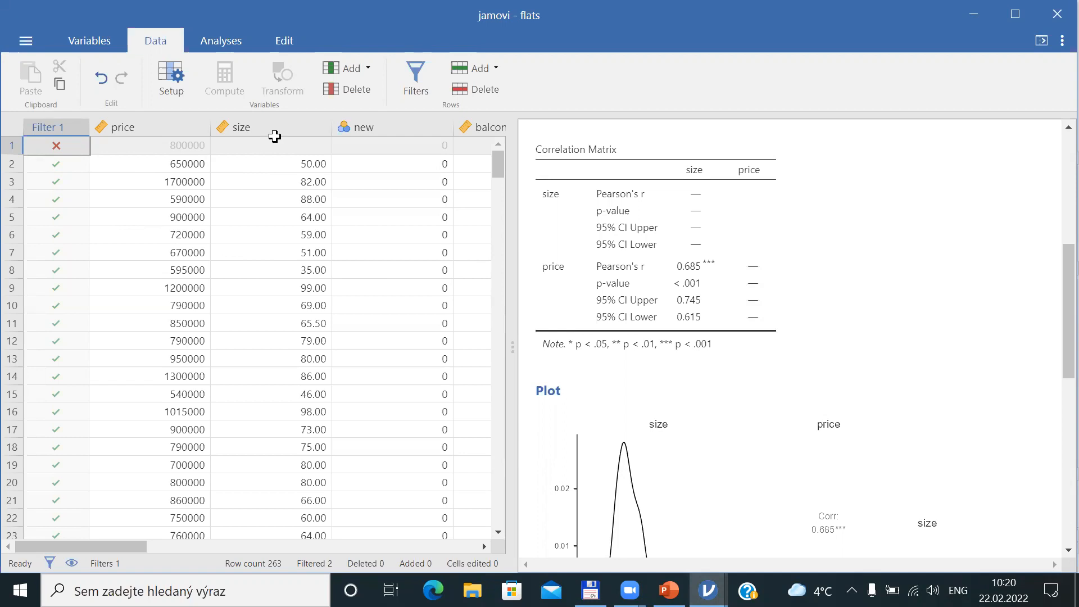
- Set up a Linear Regression with price as the dependent variable and size as the covariate
click(224, 44)
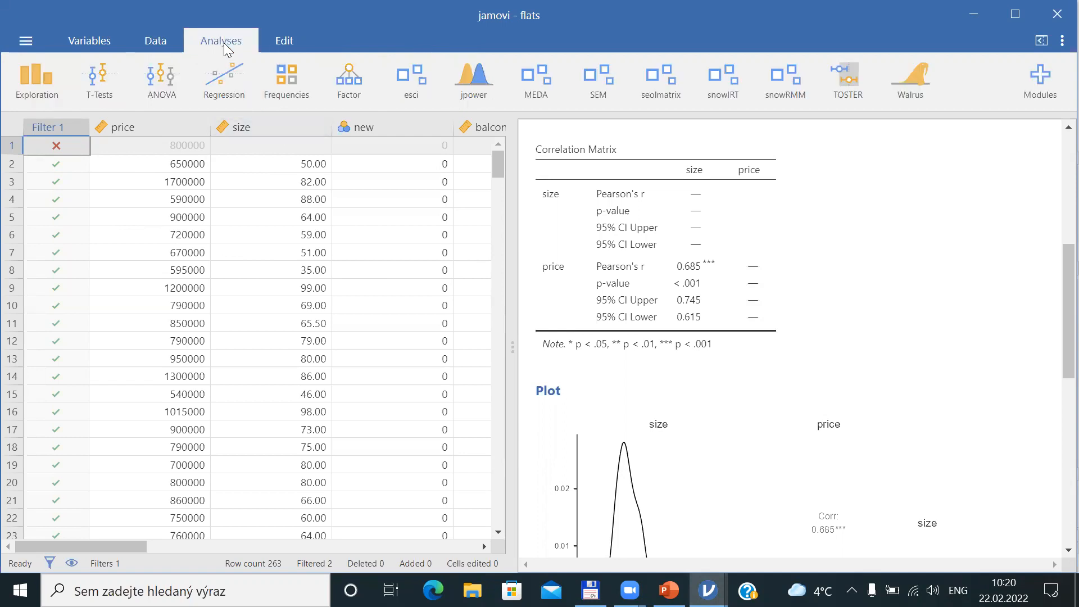
click(228, 96)
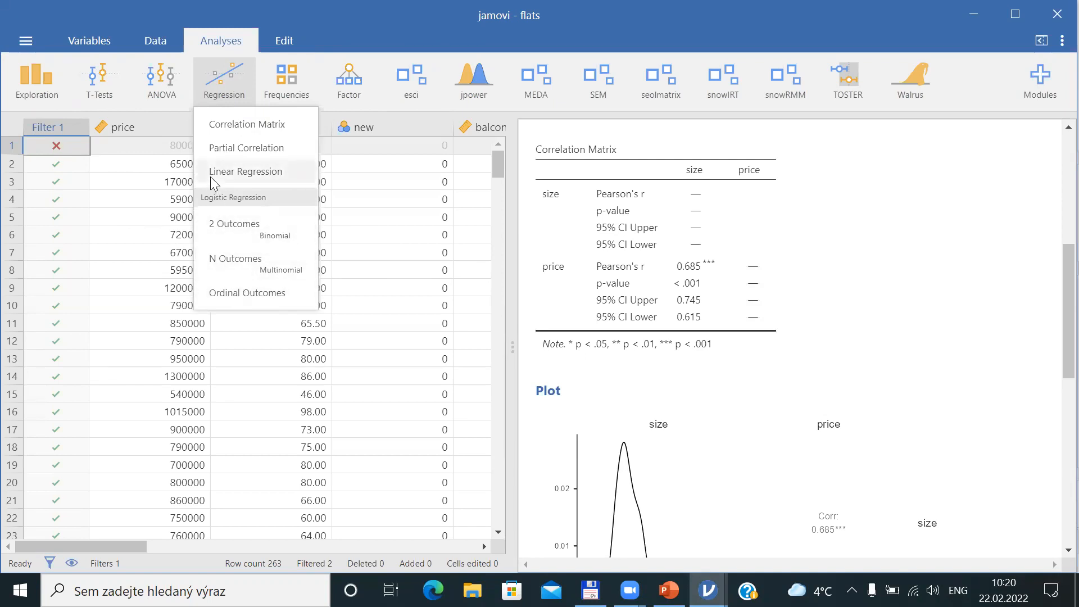
click(243, 172)
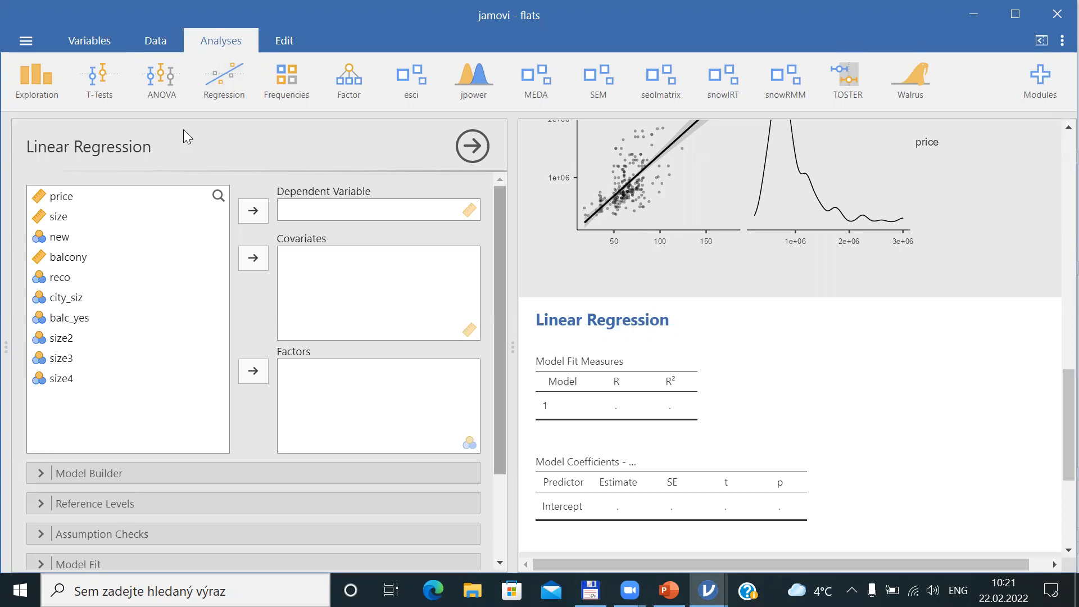
click(78, 196)
click(248, 215)
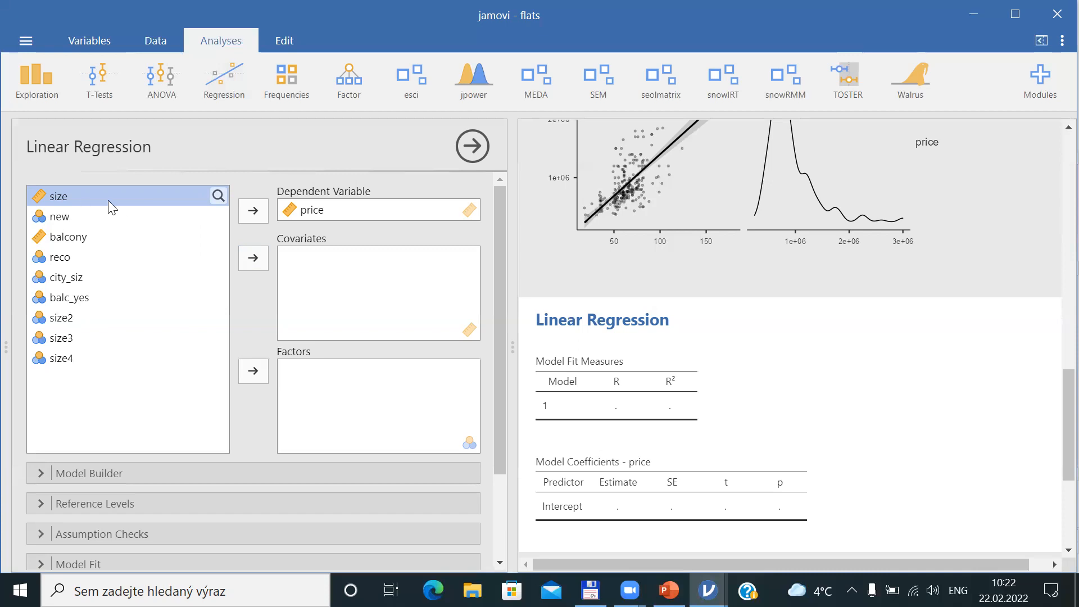
click(254, 268)
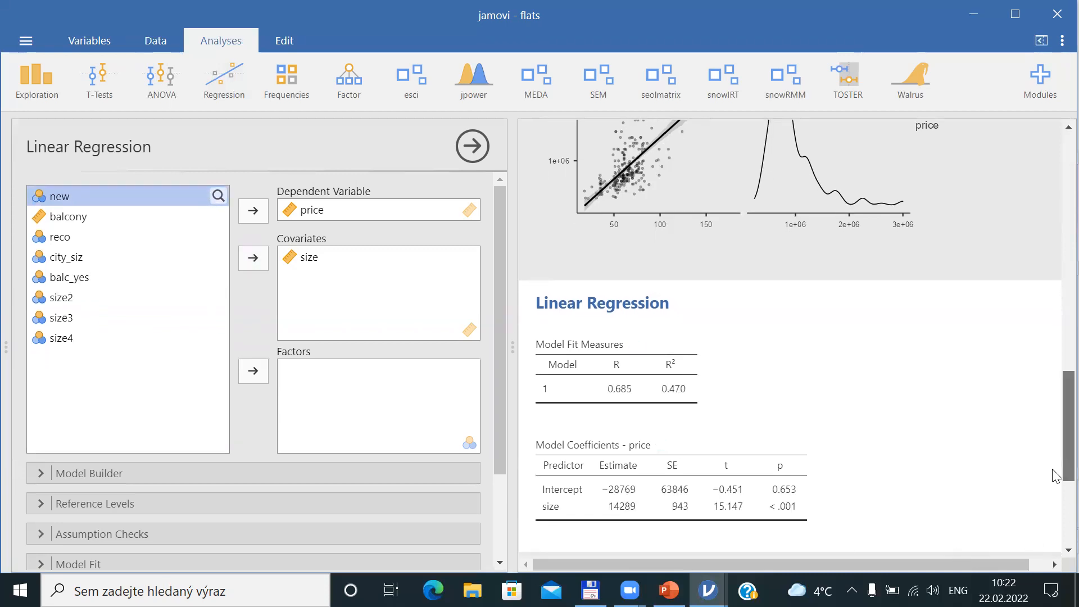
- Examine the regression's model fit and coefficients and compare them with the correlation matrix of size and price
drag(1053, 472, 1053, 494)
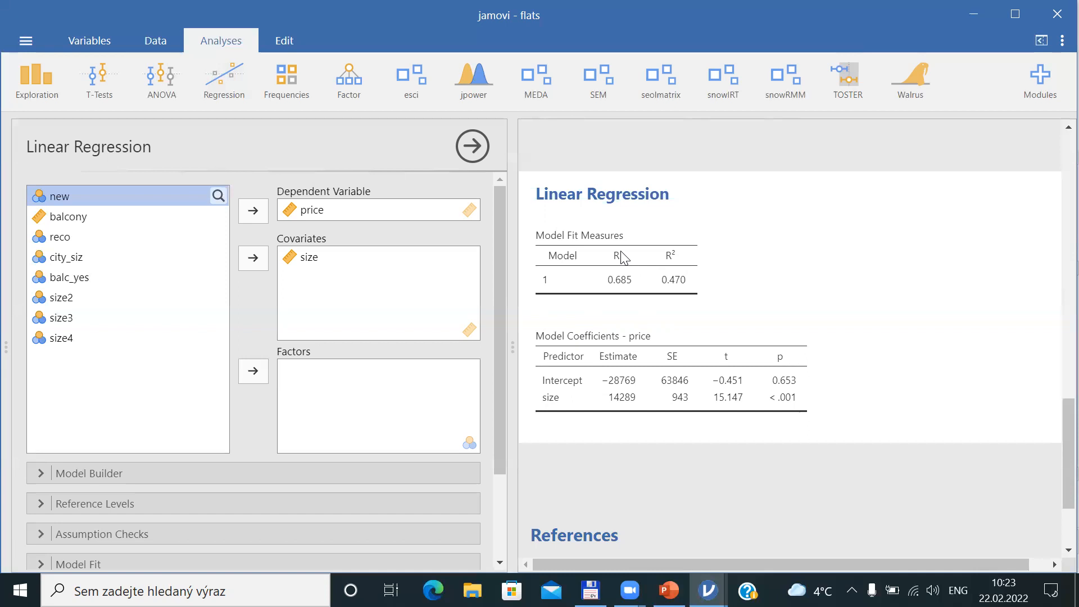
drag(1056, 474, 1056, 232)
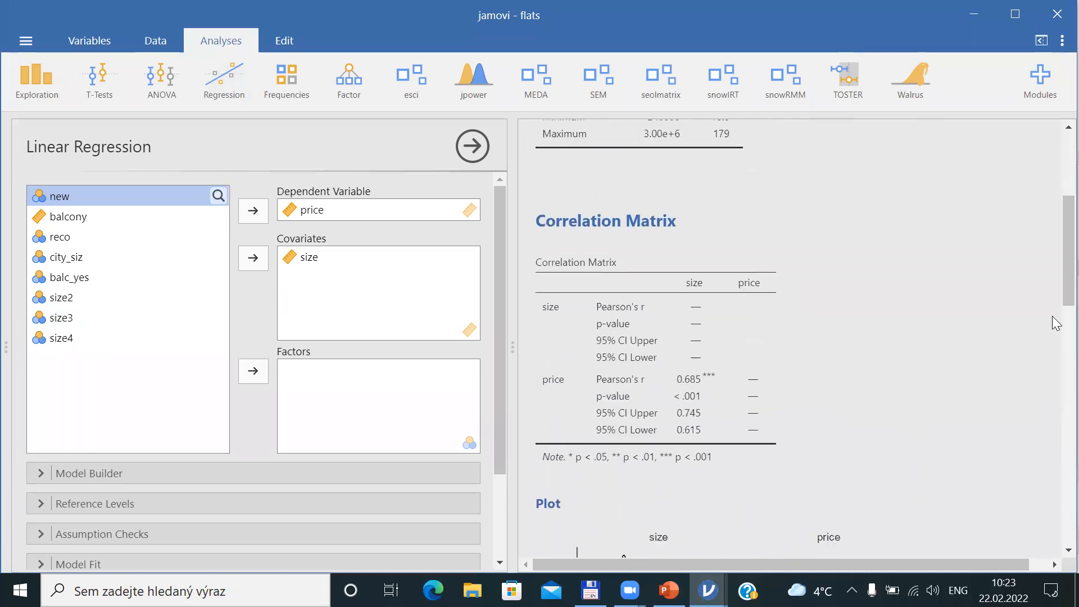
drag(1053, 284, 1052, 489)
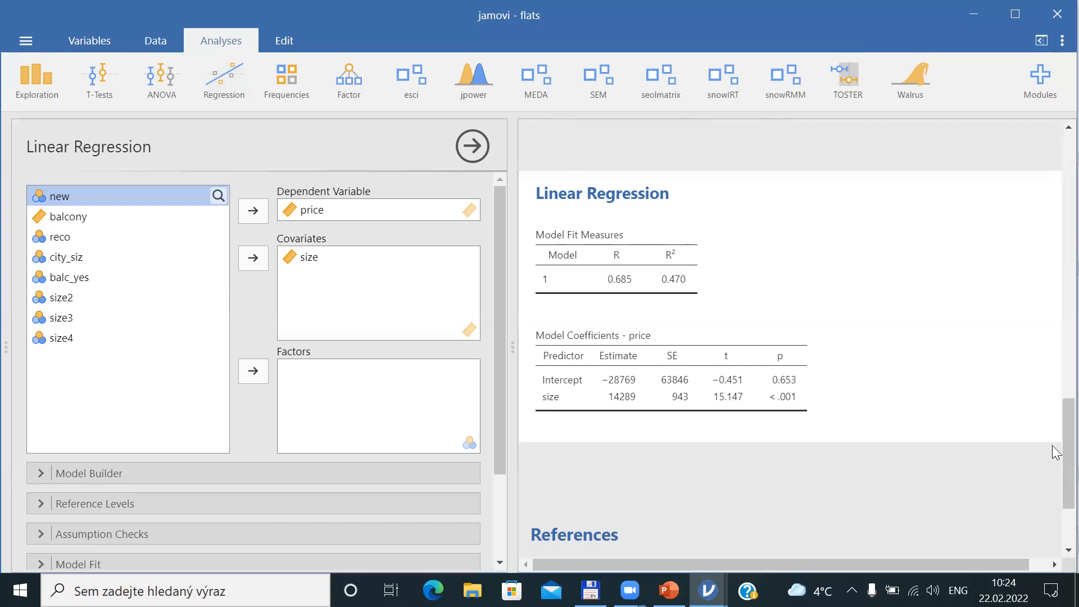
scroll(1054, 450, down, 2)
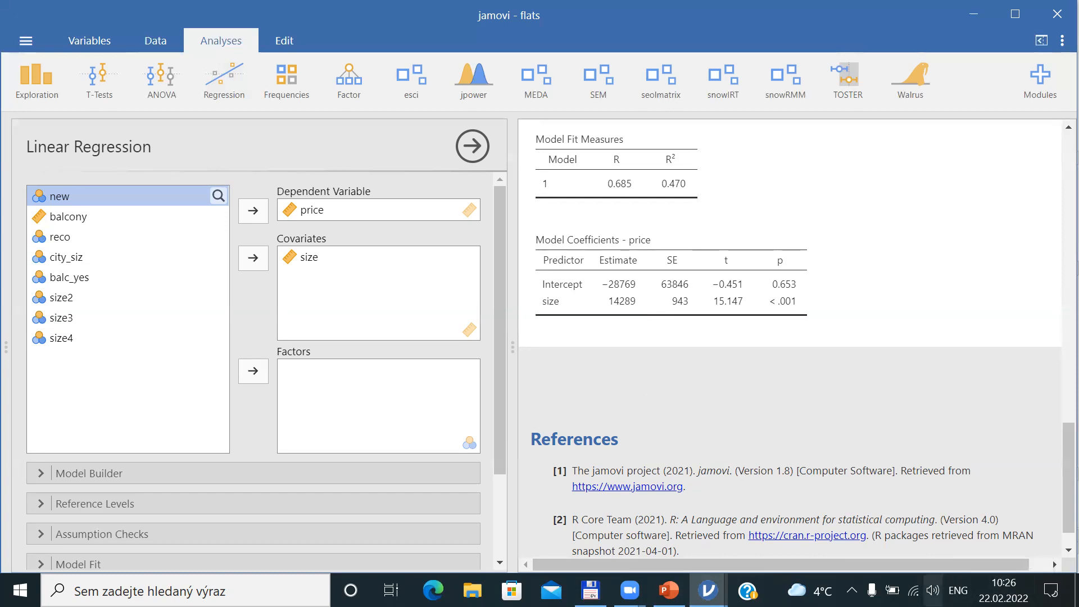
click(932, 590)
click(996, 570)
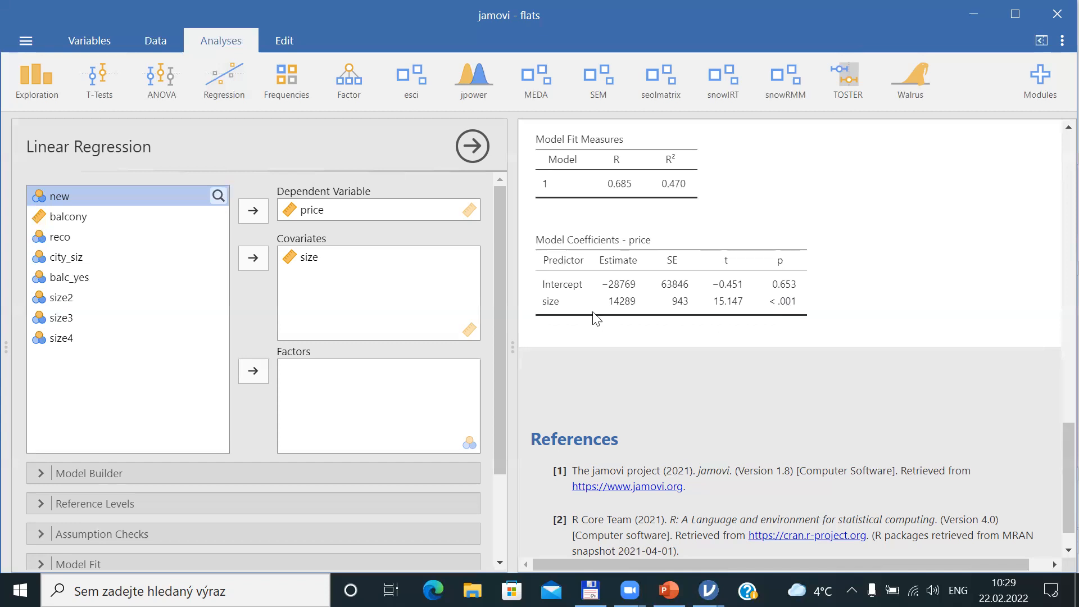
- Check the model fit options and add the omnibus ANOVA test to the linear regression results
drag(497, 306, 497, 428)
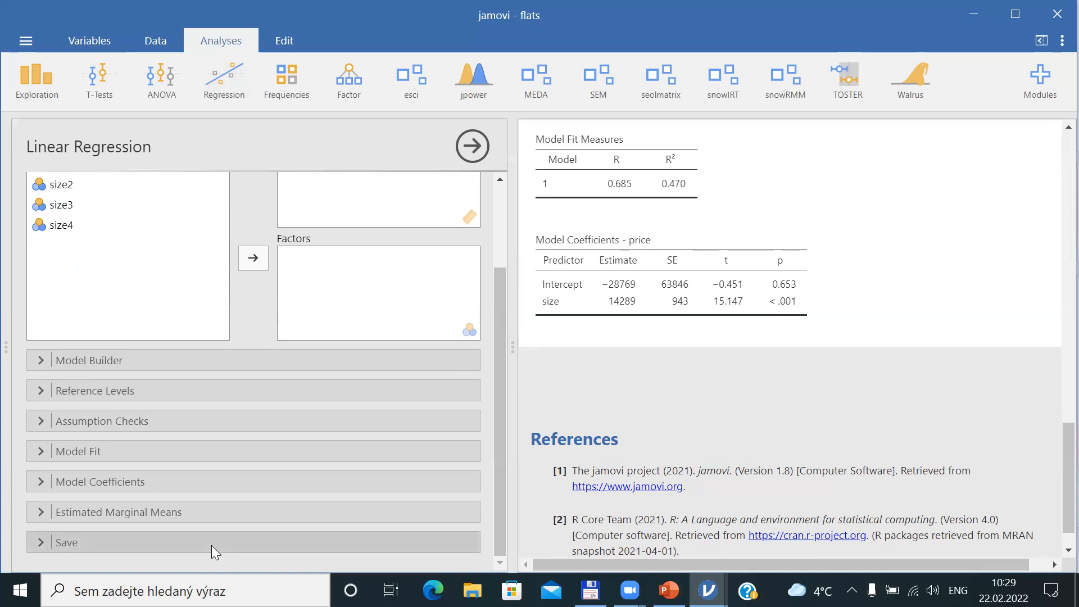
click(39, 481)
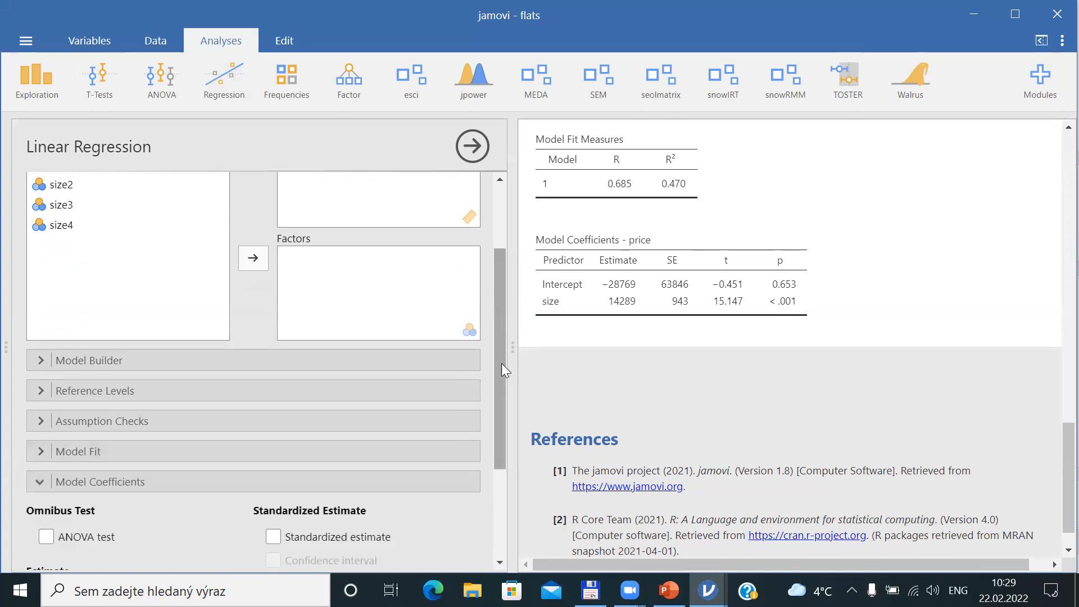
drag(501, 363, 506, 450)
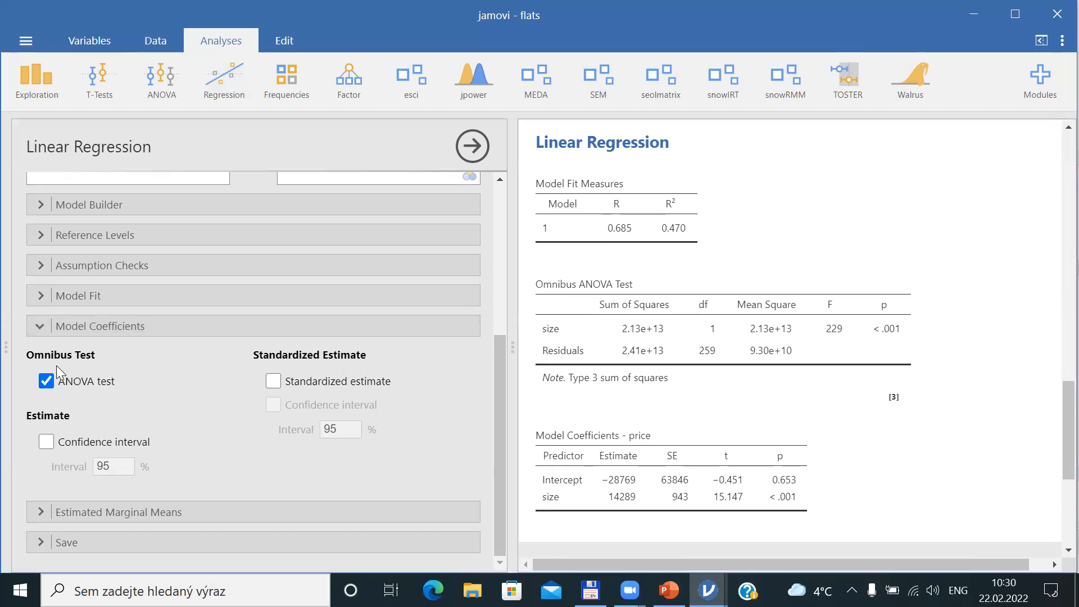
click(45, 380)
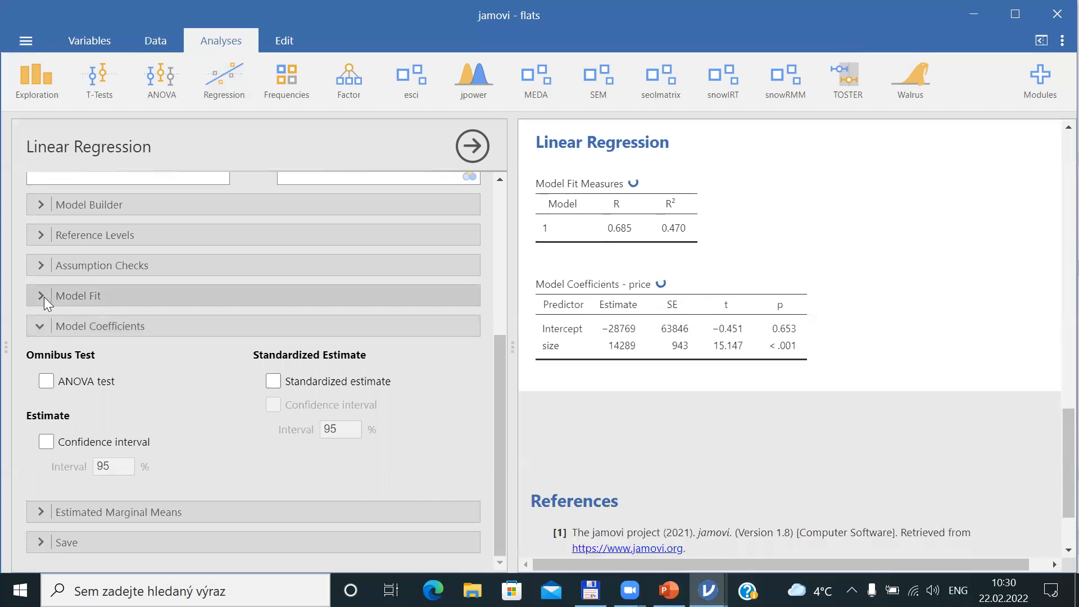
click(45, 296)
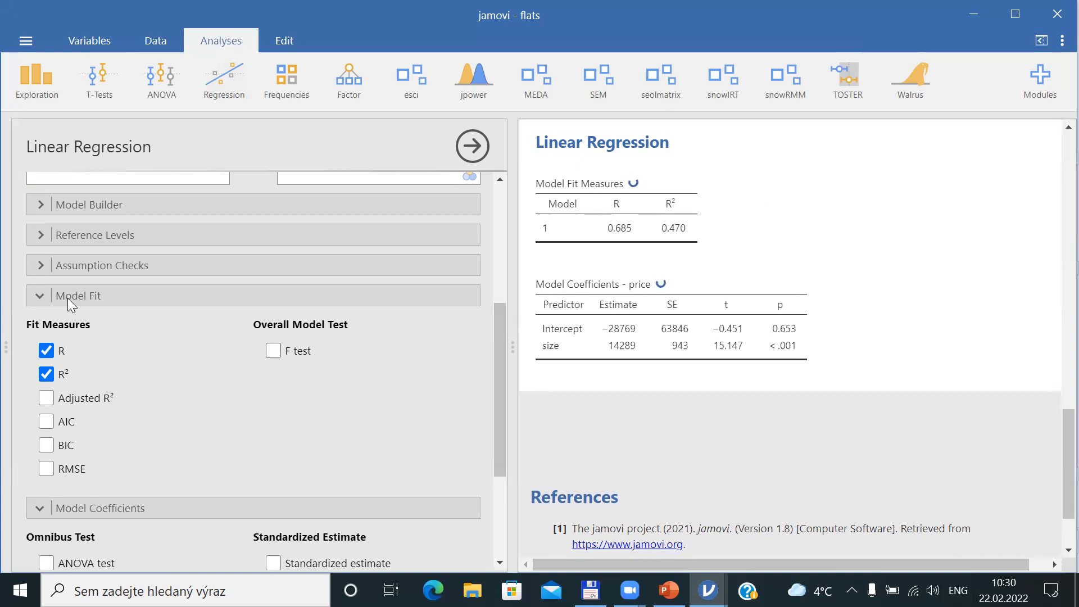
click(41, 303)
click(47, 381)
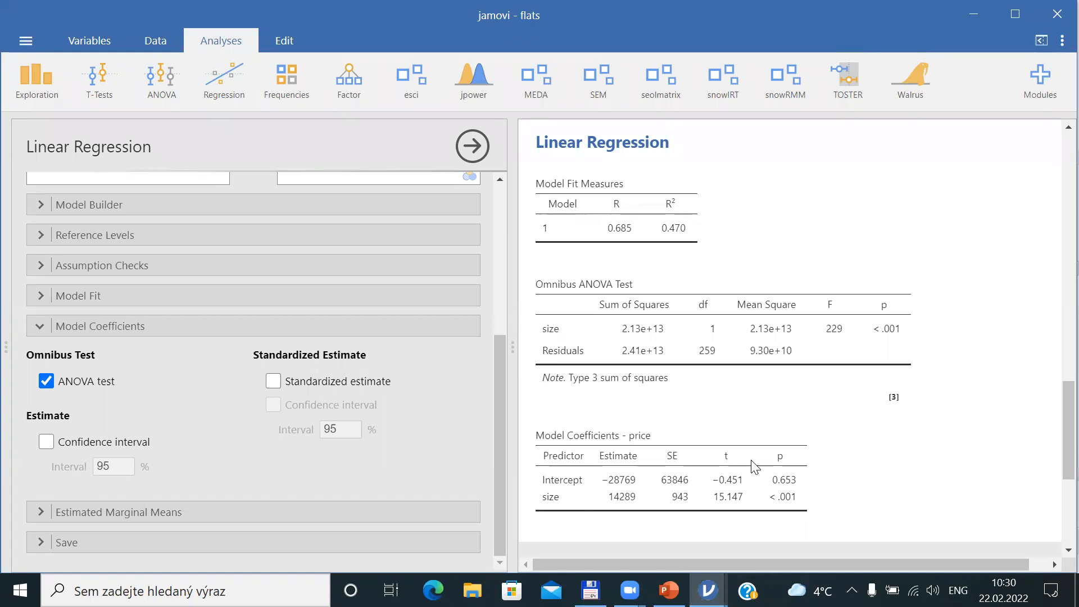
- Add the 95% confidence interval for the estimates and the standardized estimate to the model coefficients, then collapse those options
click(59, 441)
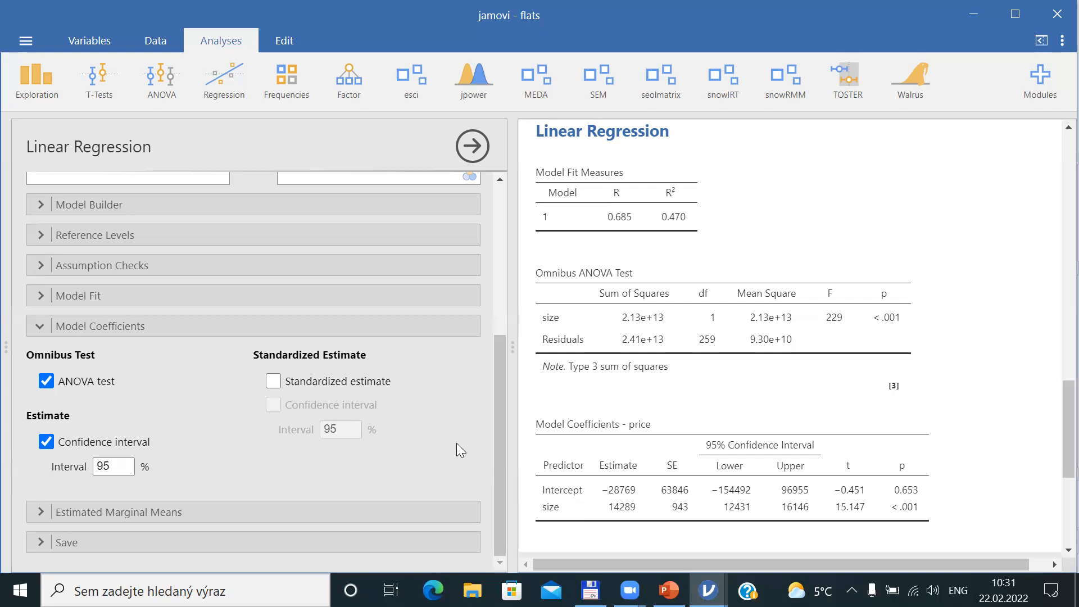
click(274, 380)
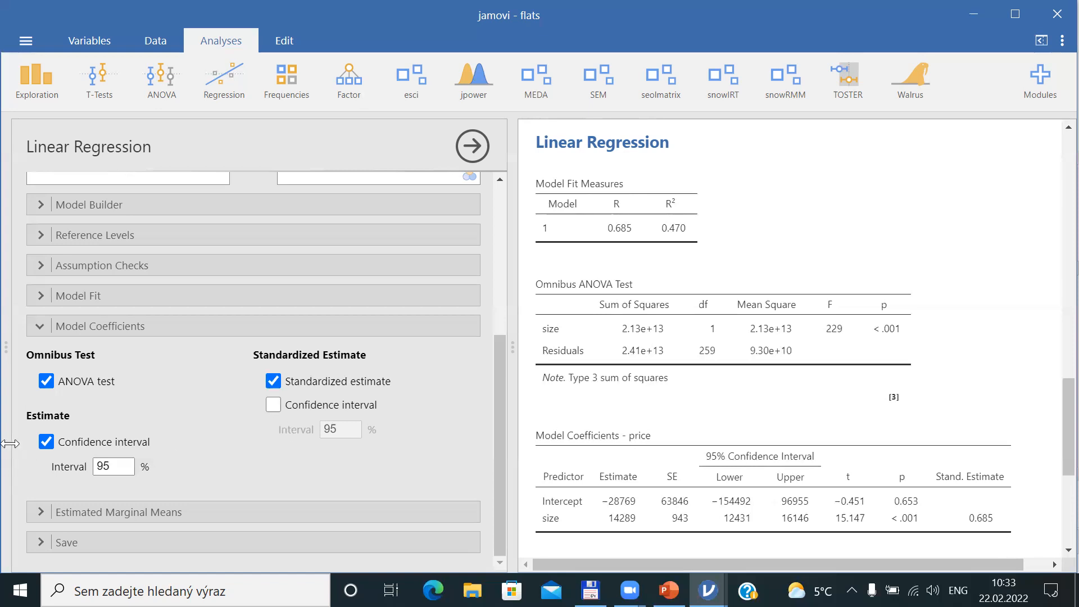
click(34, 333)
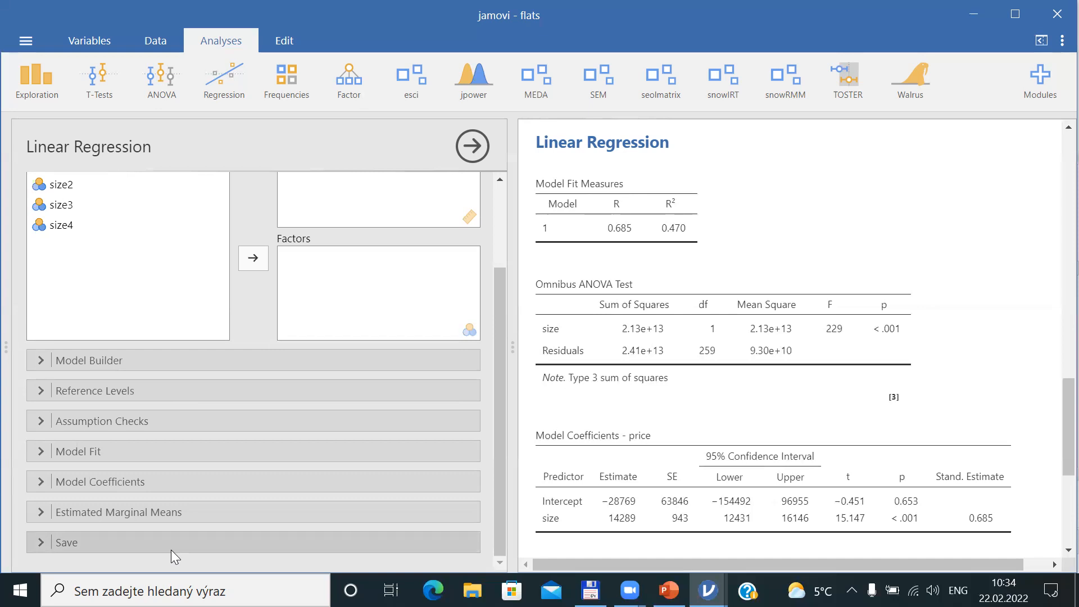
- Save the analysis as the jamovi file (.omv) flats in the Downloads folder and close jamovi
click(21, 40)
click(22, 40)
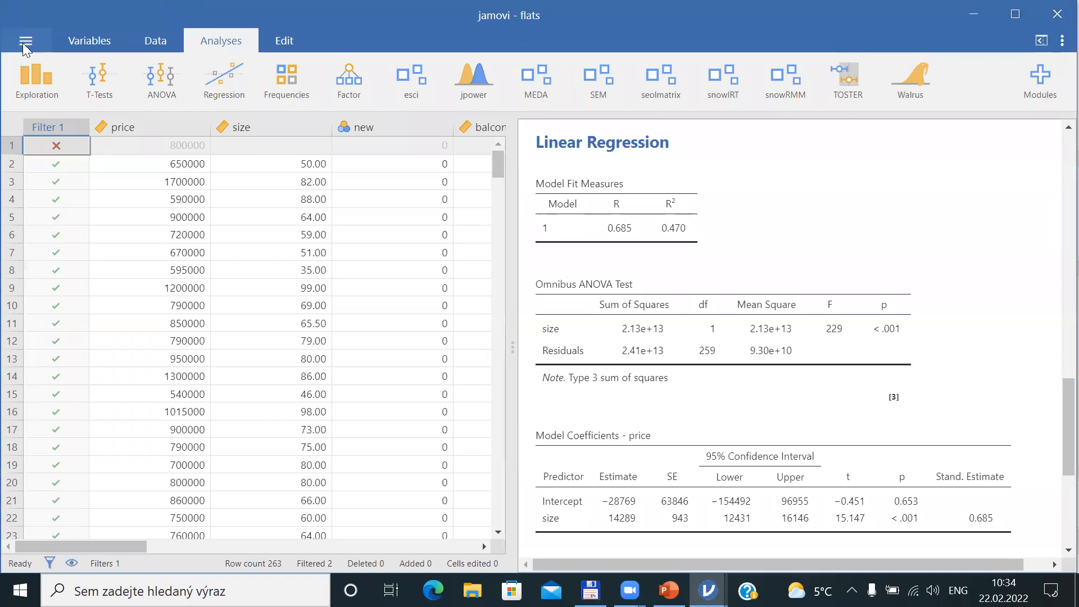
click(25, 42)
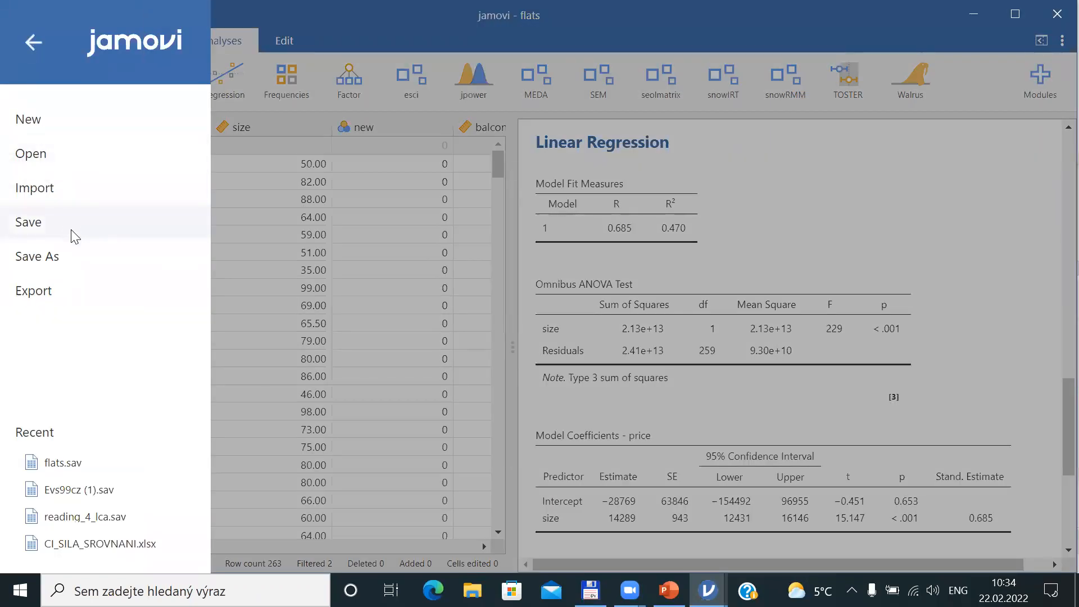
click(62, 254)
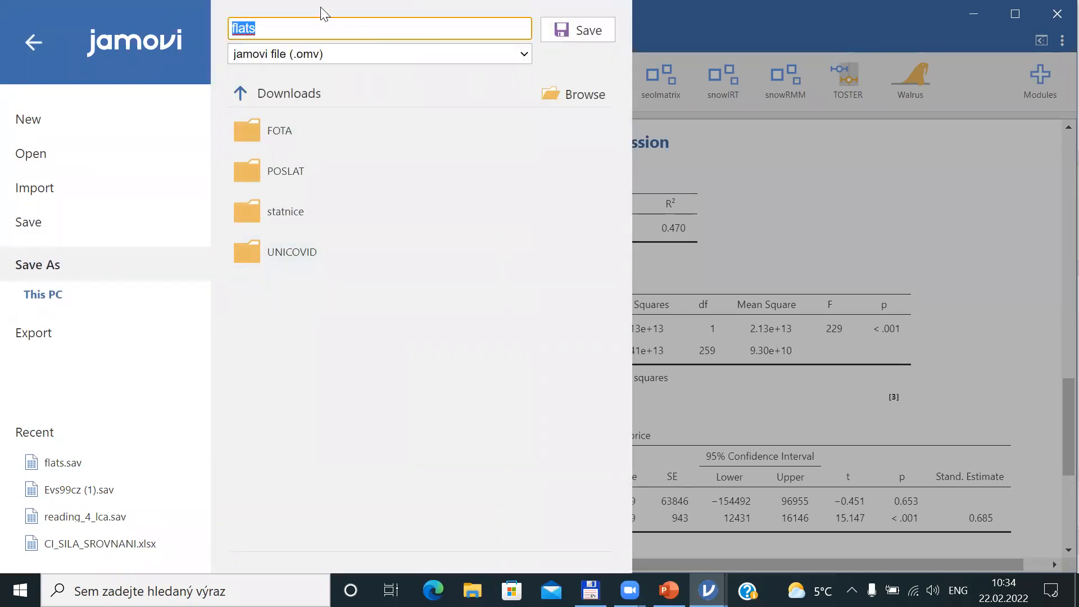
click(266, 26)
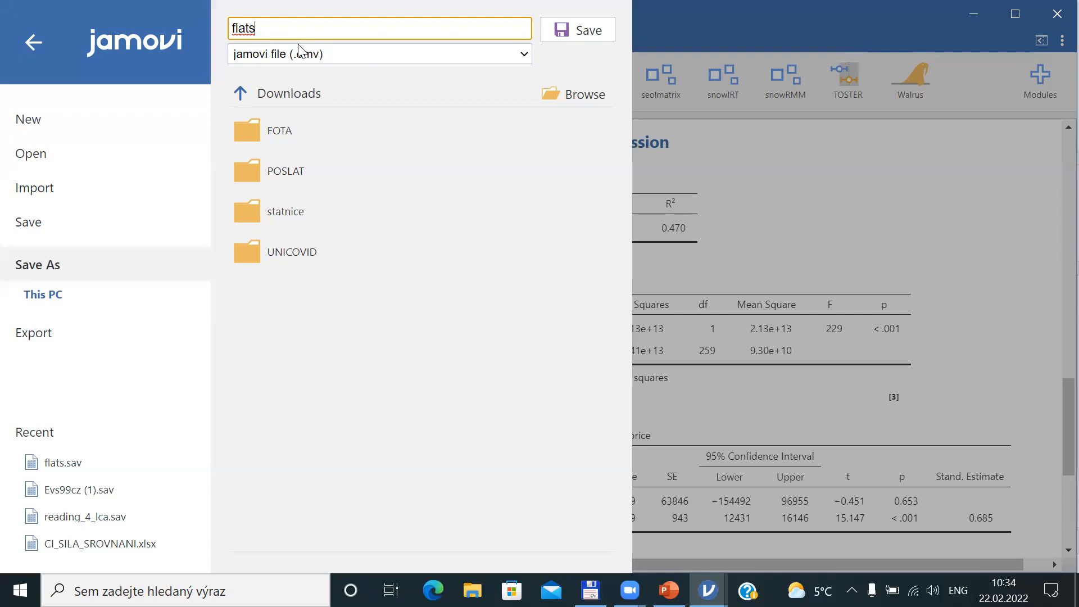
click(567, 30)
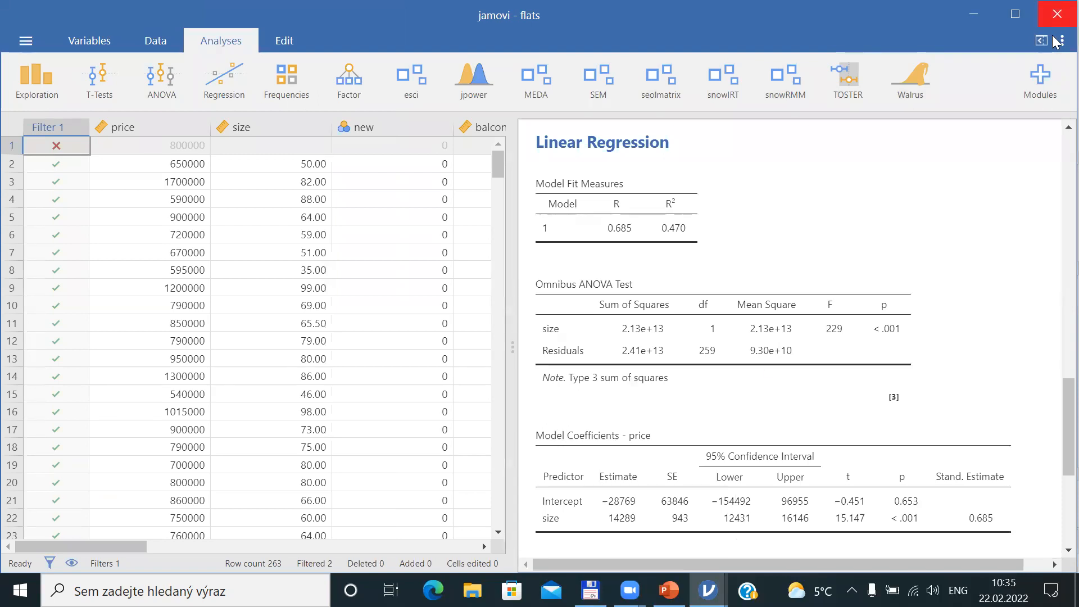
click(1056, 15)
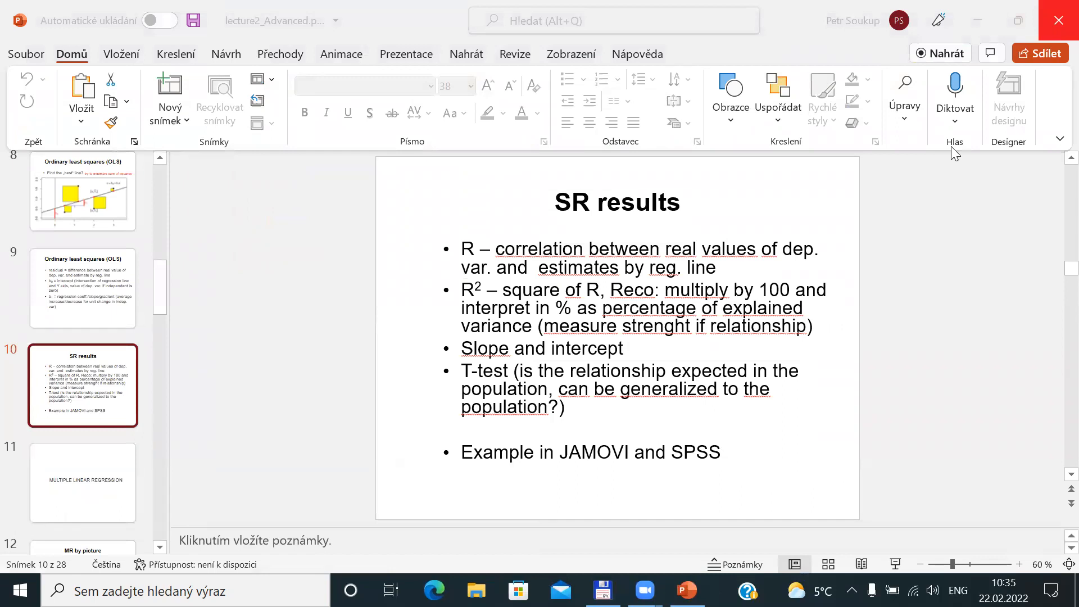
- Switch to Total Commander and open flats.sav from d:\AKD\2022 in SPSS Statistics
key(alt+Tab)
key(Tab)
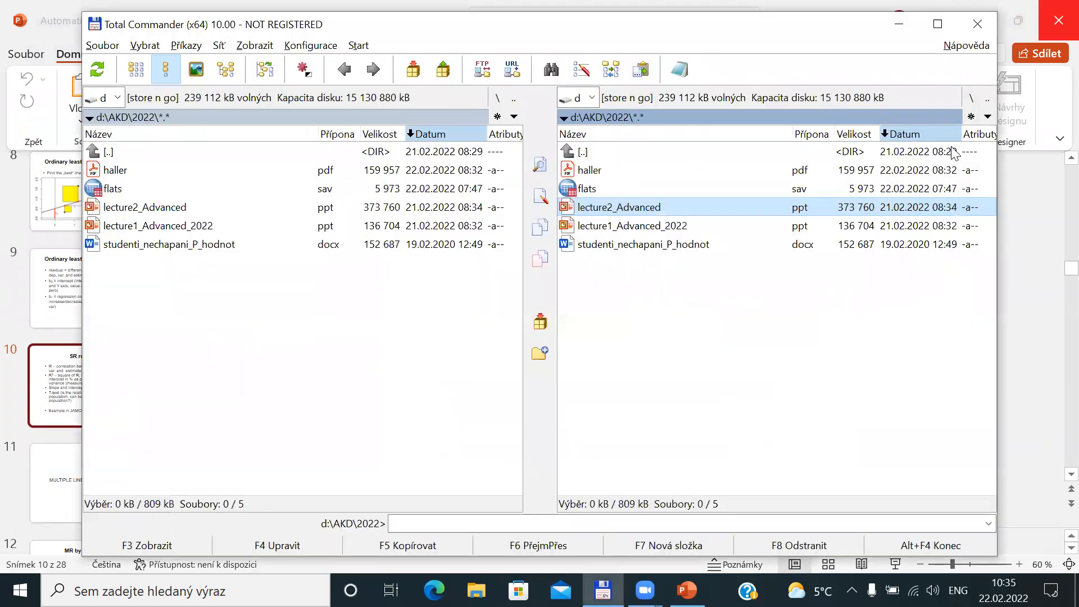
click(654, 190)
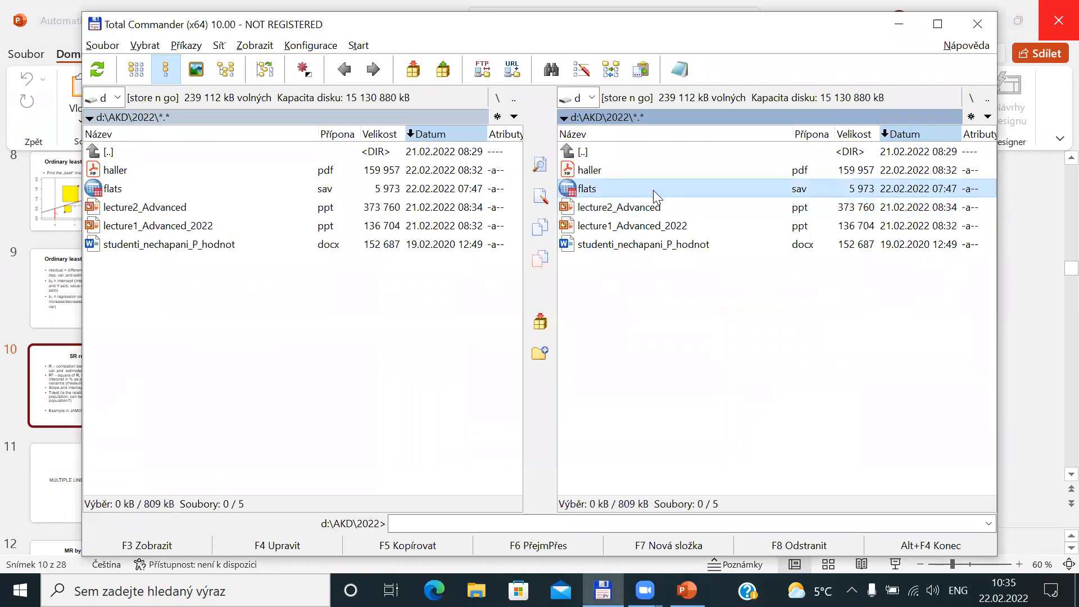
double_click(654, 191)
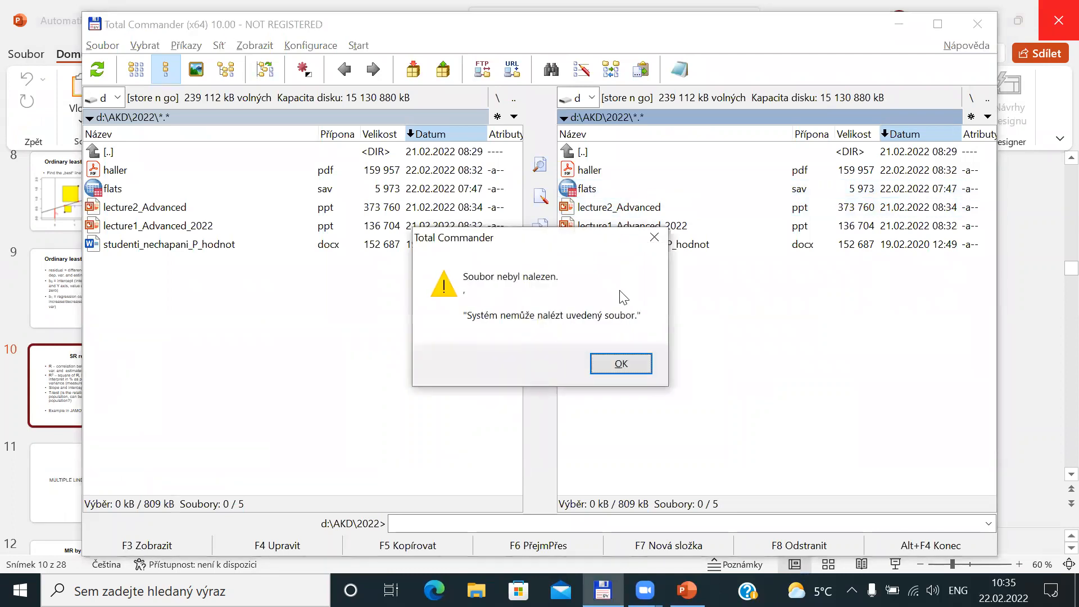
click(620, 364)
double_click(595, 190)
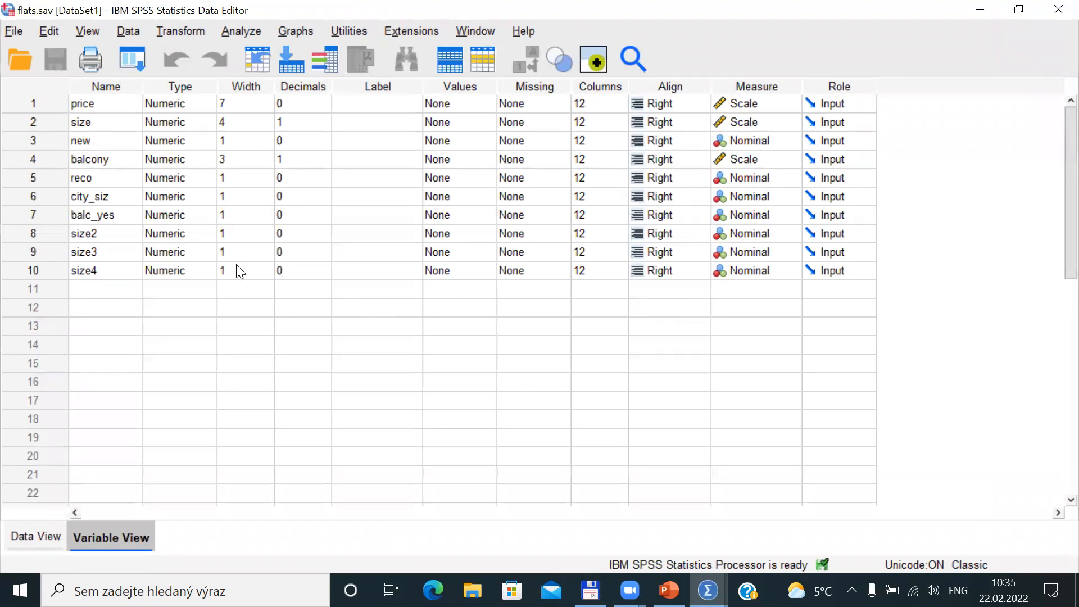
- Show the data values of flats.sav and look over the price and size columns
click(37, 540)
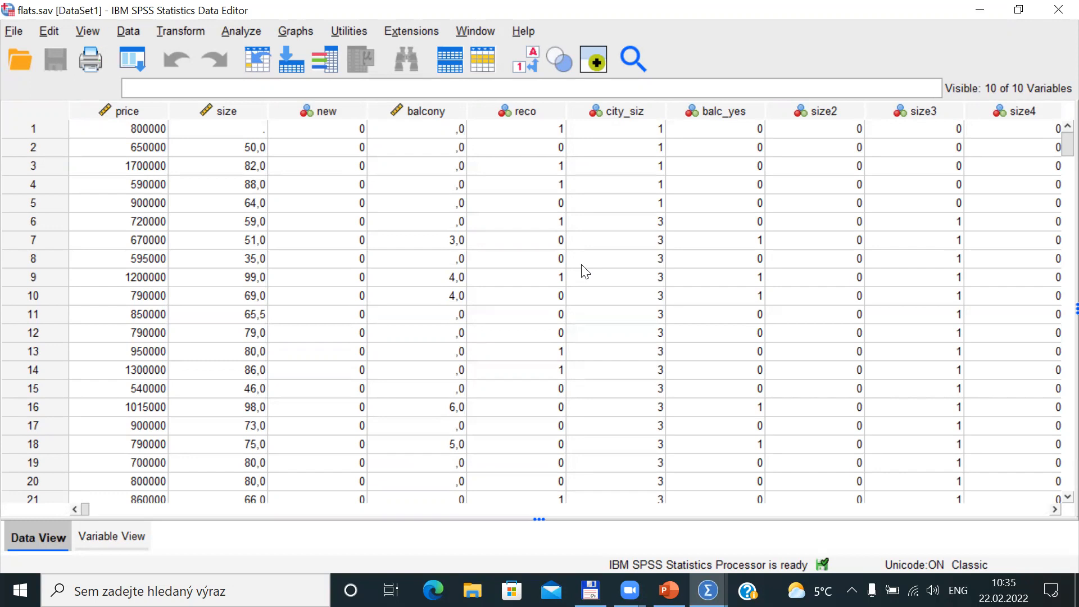
click(119, 115)
click(219, 114)
click(132, 115)
click(220, 114)
- Run Descriptives for the variables price and size
click(255, 34)
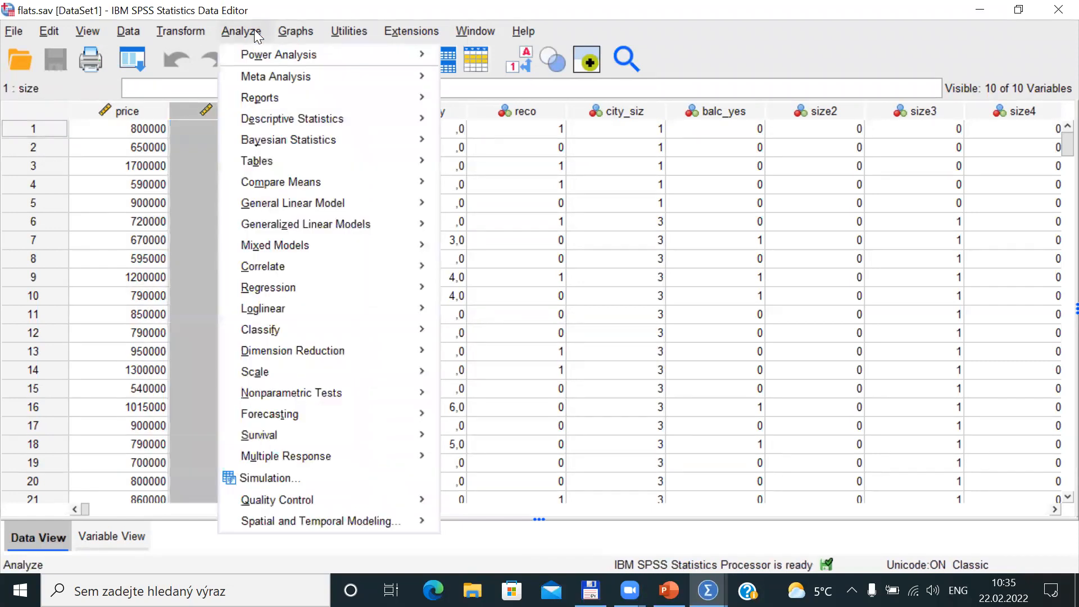
mouse_move(367, 118)
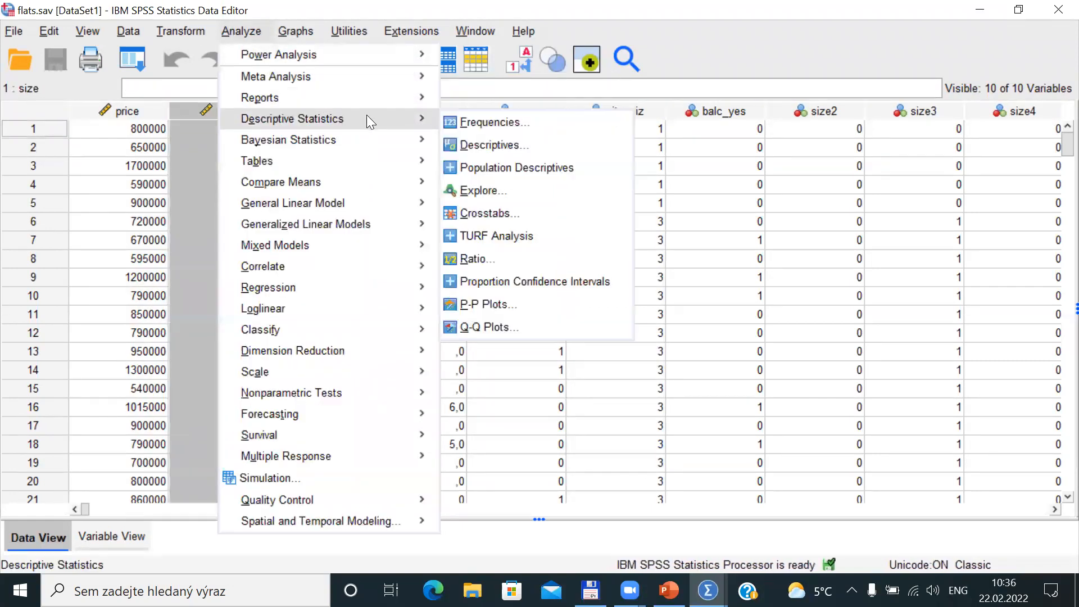
click(523, 144)
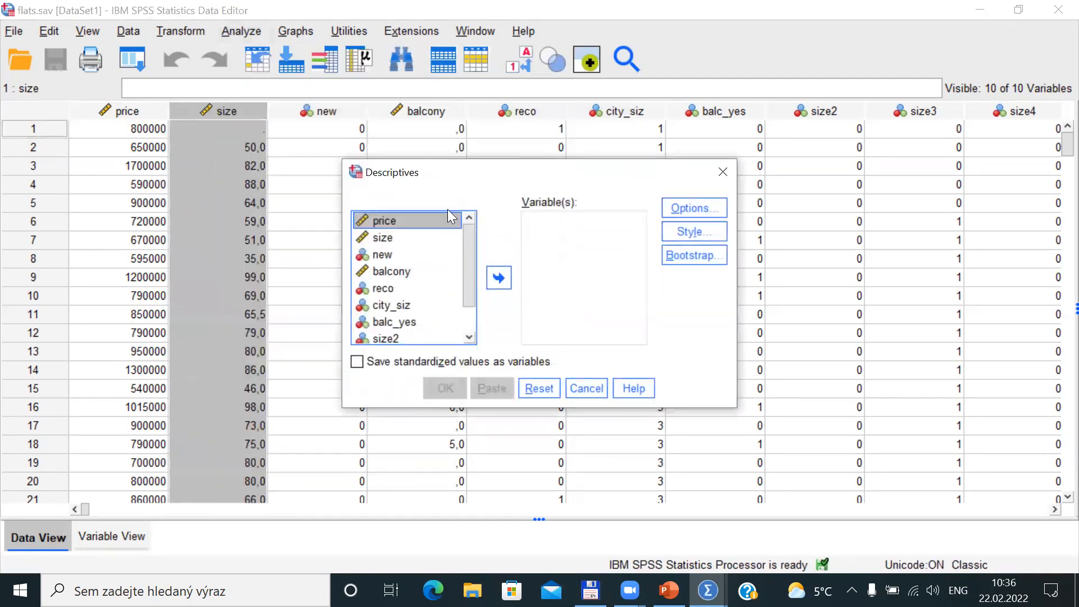
drag(451, 216, 444, 237)
click(498, 278)
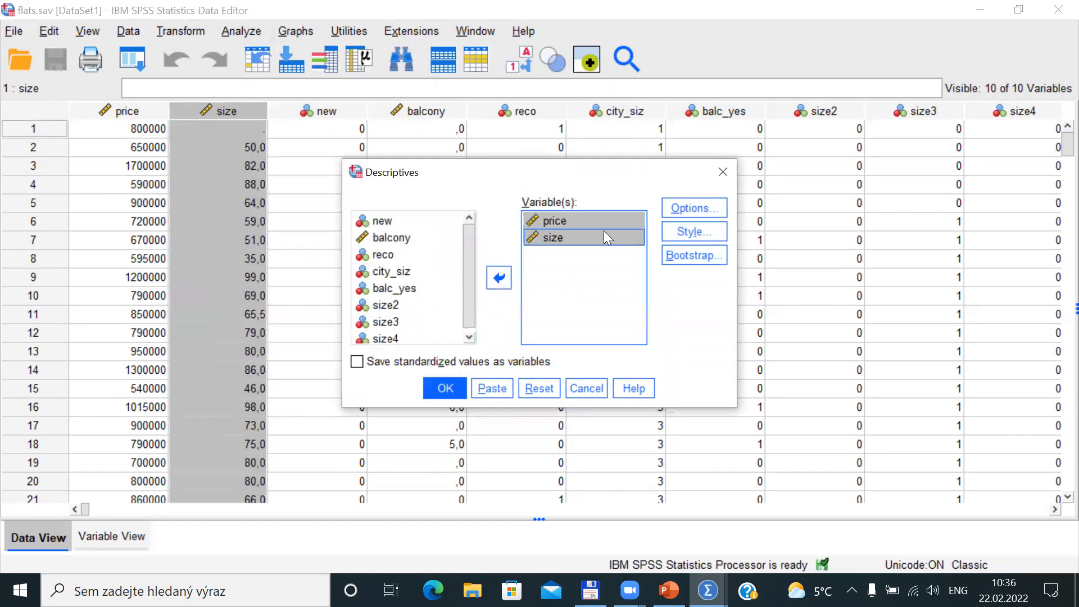
click(445, 388)
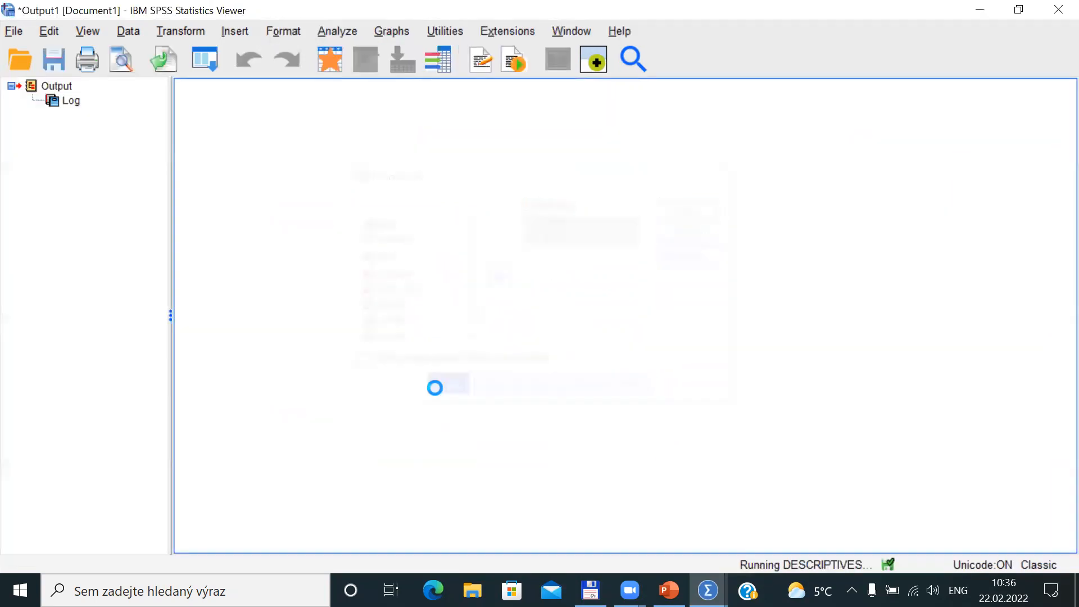
- Reopen Descriptives for price and size, review its available statistics options, and leave without changing or running anything
click(414, 175)
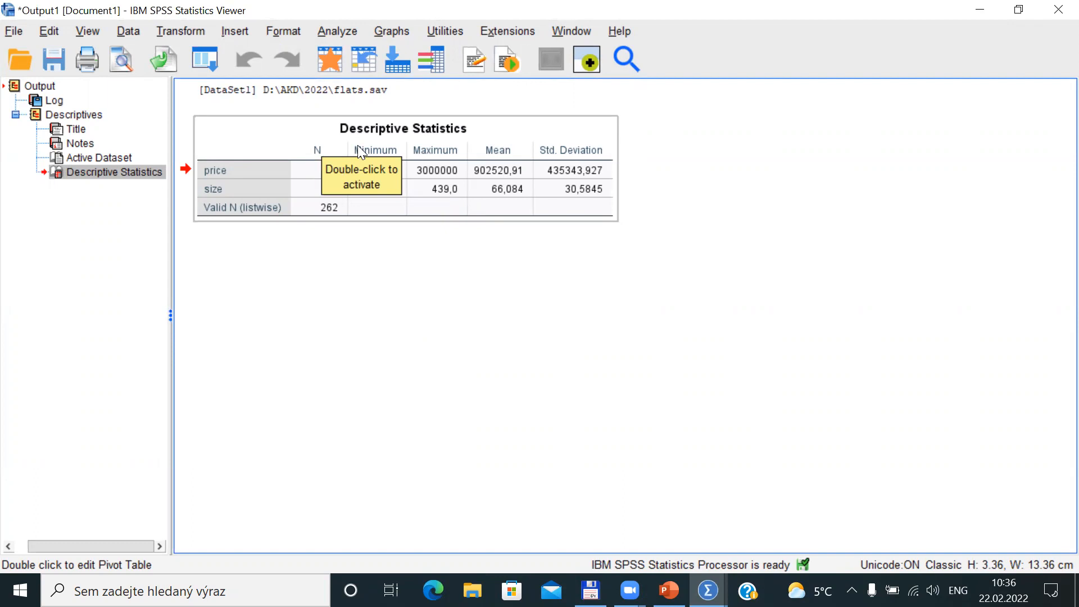
click(209, 56)
click(215, 89)
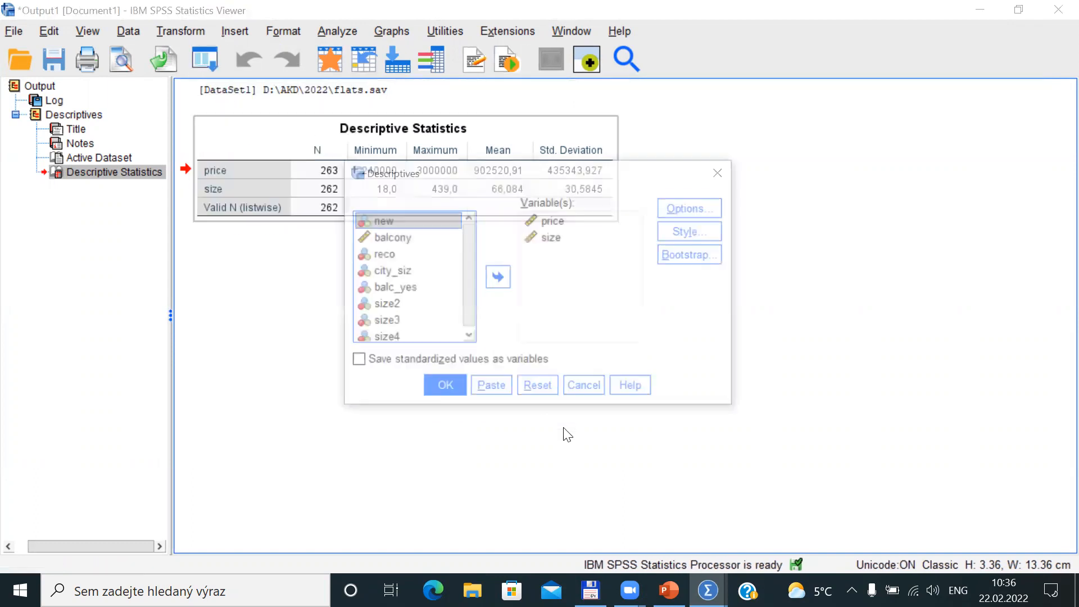
click(695, 209)
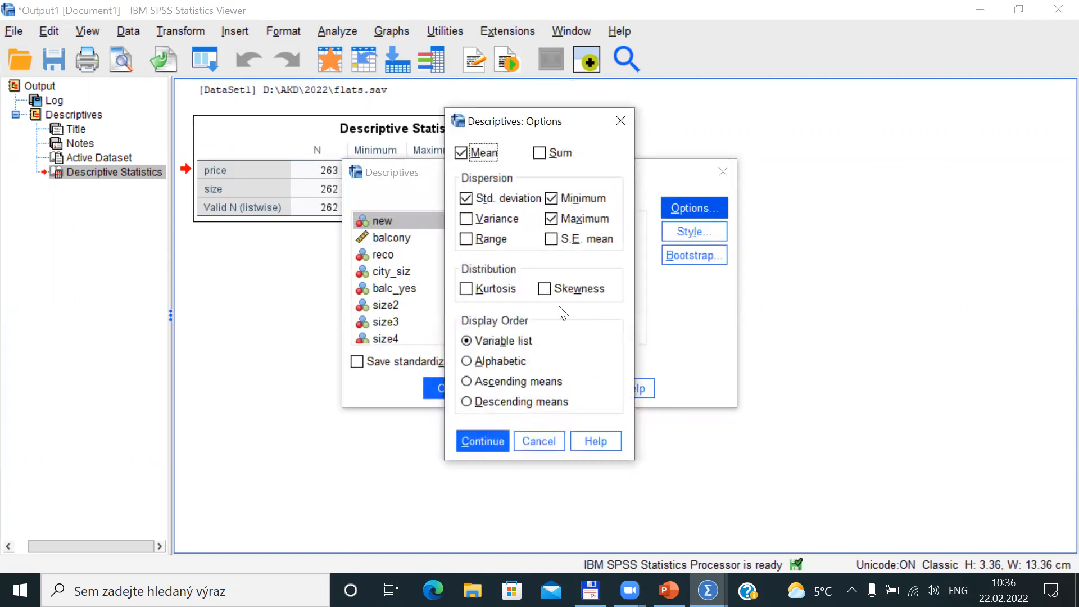
click(556, 439)
click(594, 387)
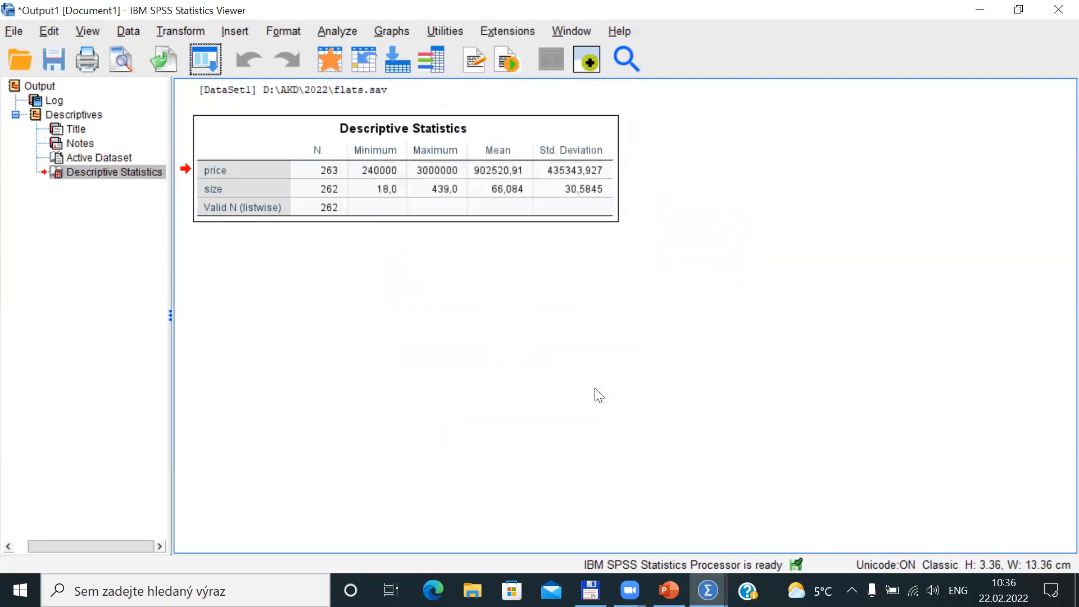
- Transpose the rows and columns of the Descriptive Statistics pivot table and return to the output
click(289, 153)
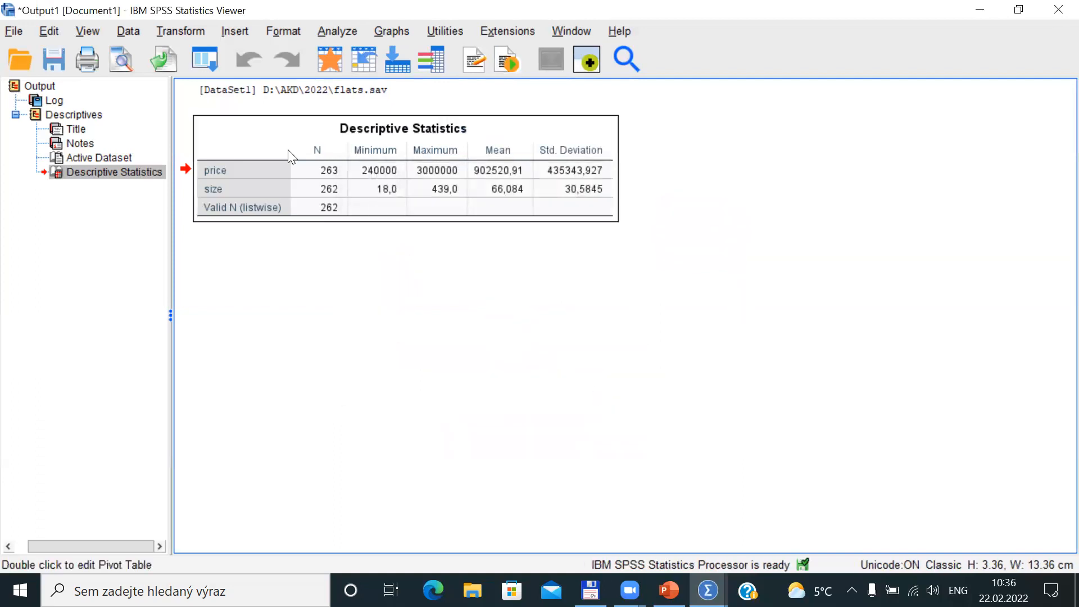
double_click(288, 150)
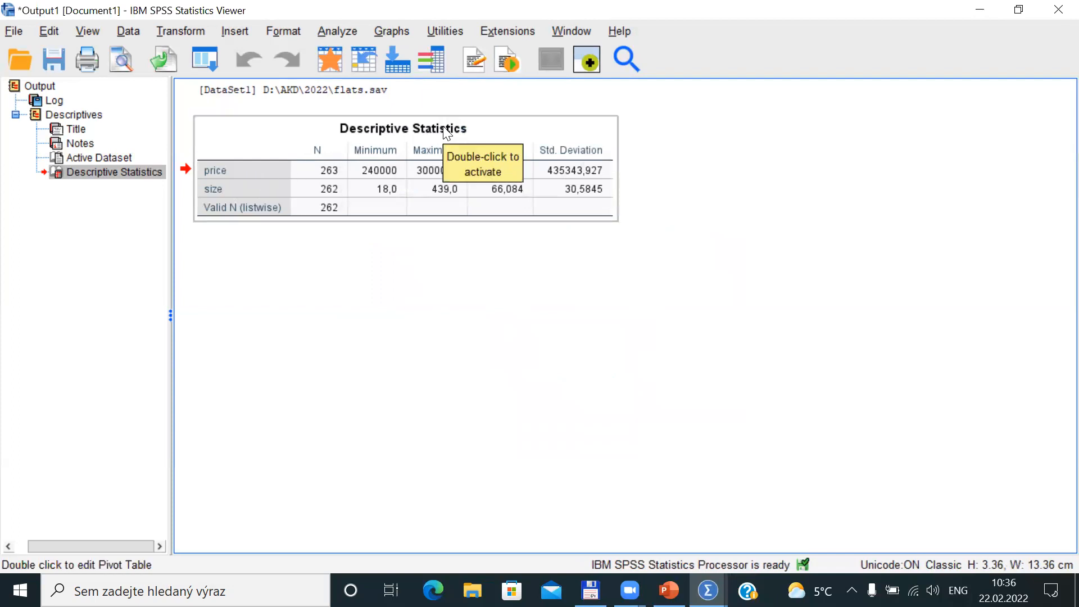
click(250, 283)
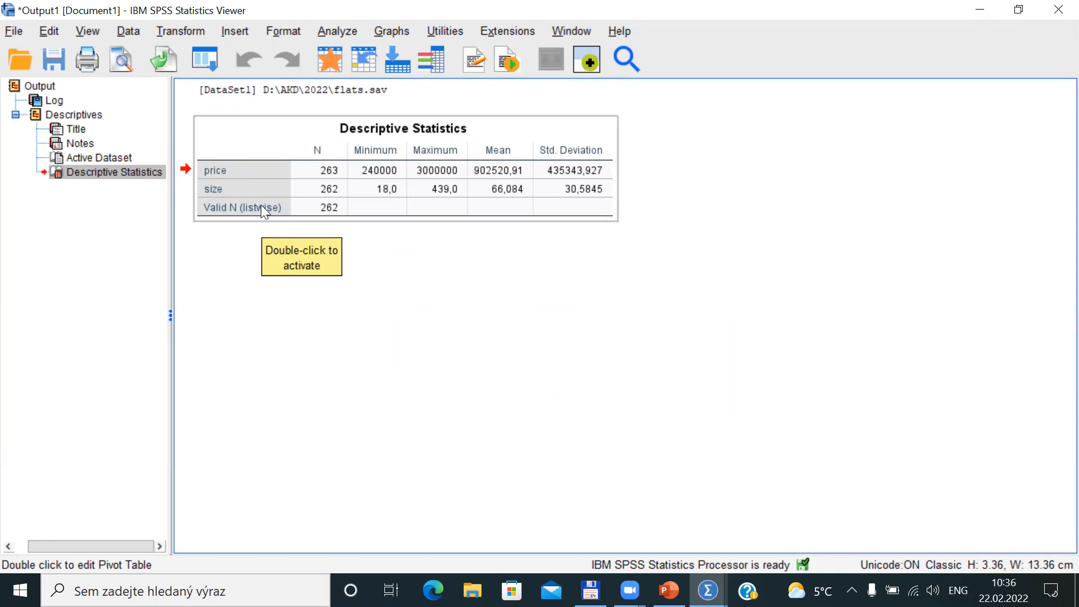
double_click(303, 132)
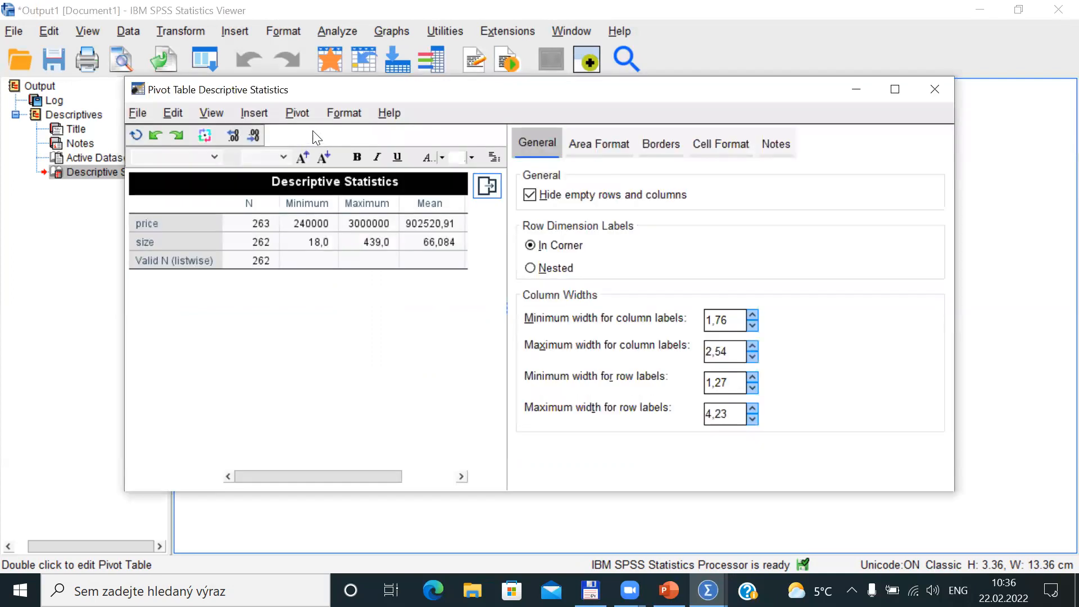
click(298, 114)
click(321, 158)
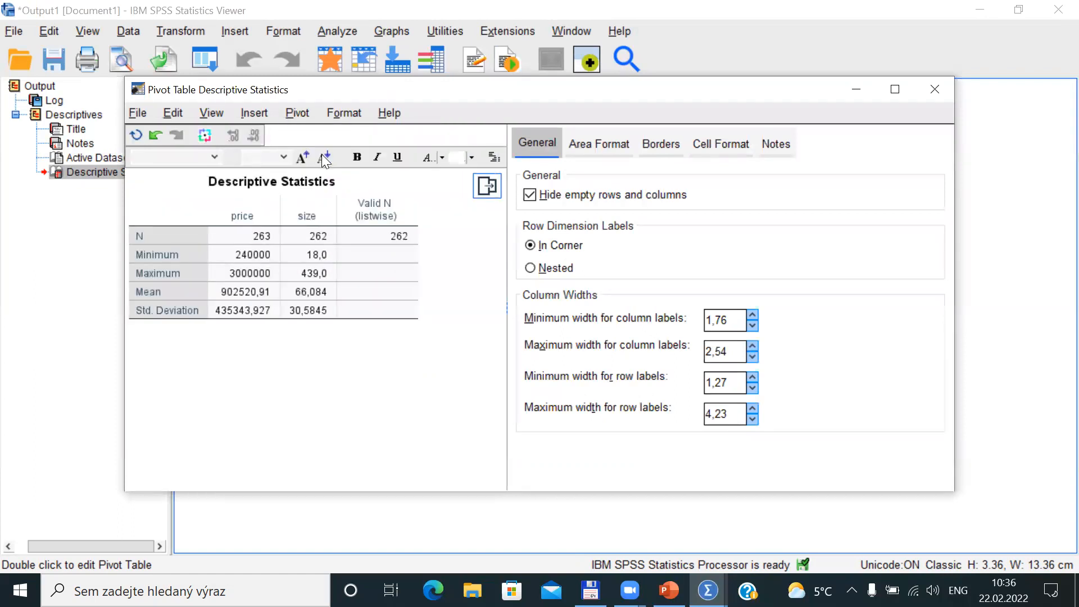
click(940, 89)
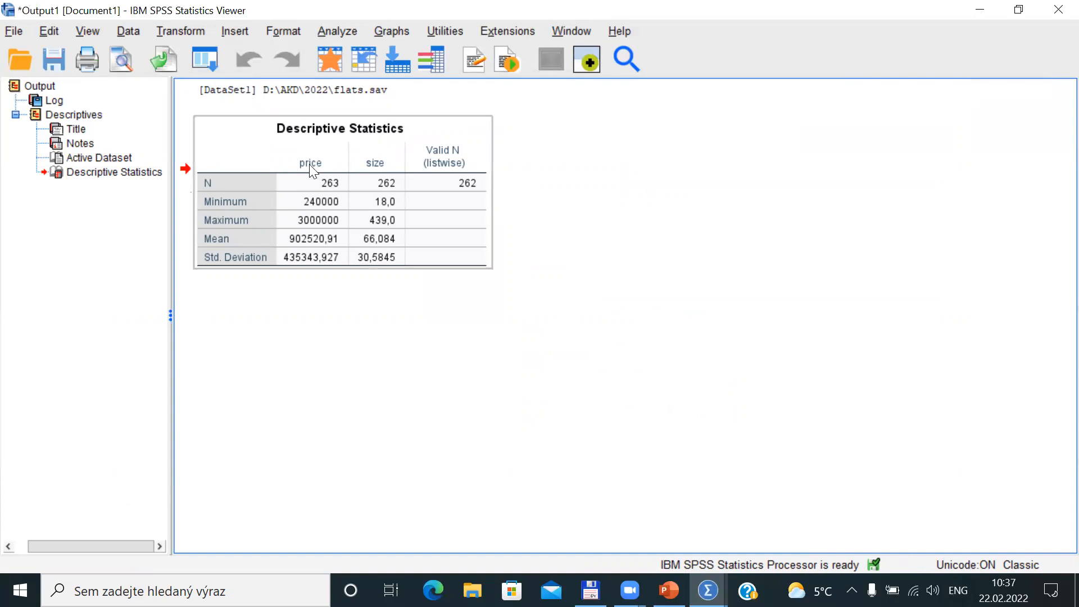
click(241, 149)
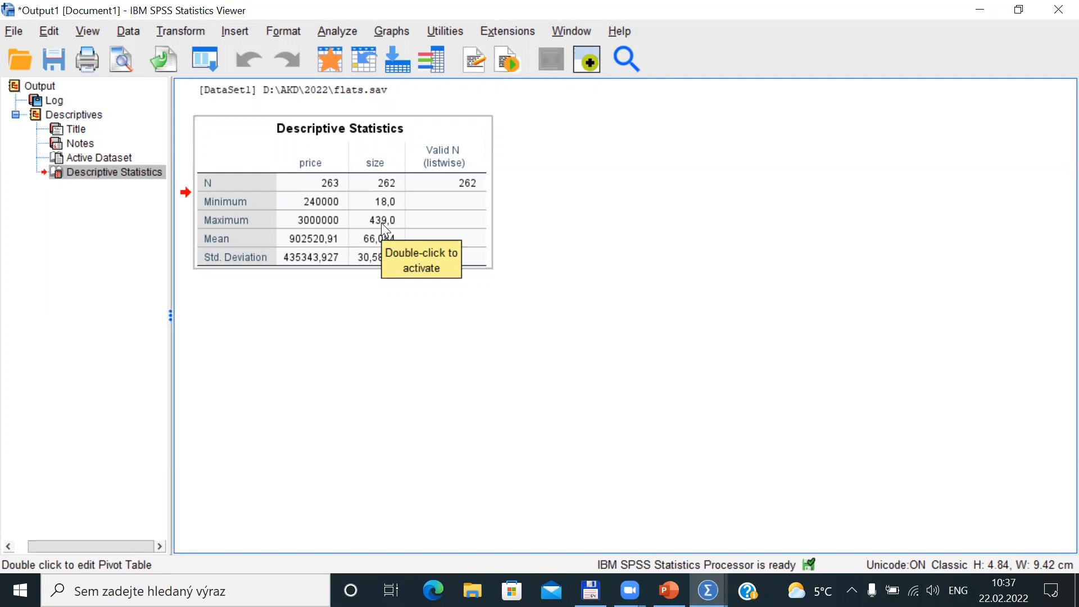
- Switch to the flats.sav data and set Select Cases to keep only cases that satisfy an If condition
key(alt+Tab)
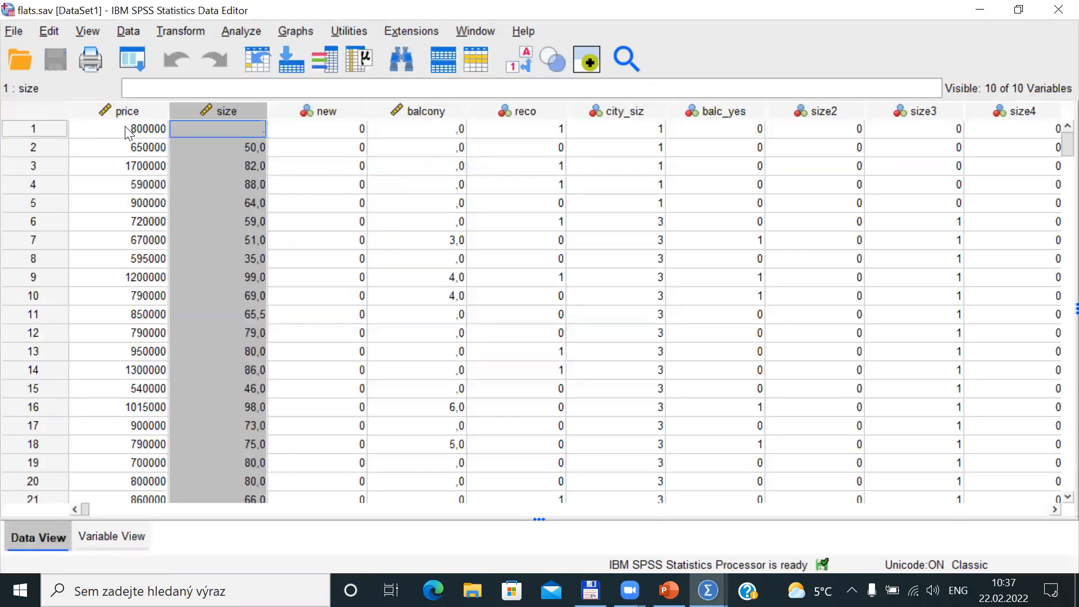
click(125, 128)
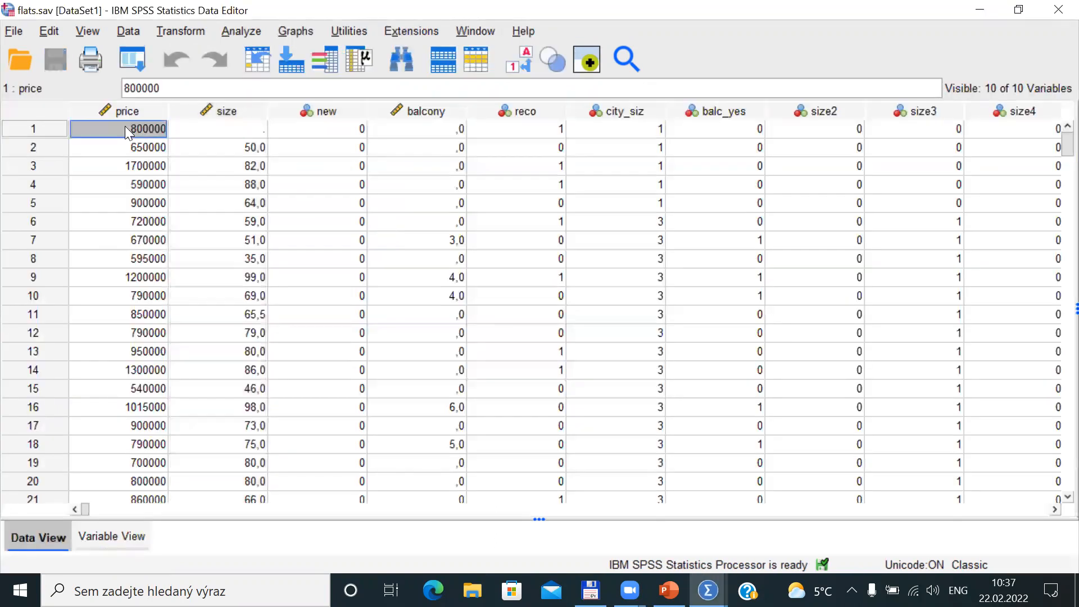
click(127, 31)
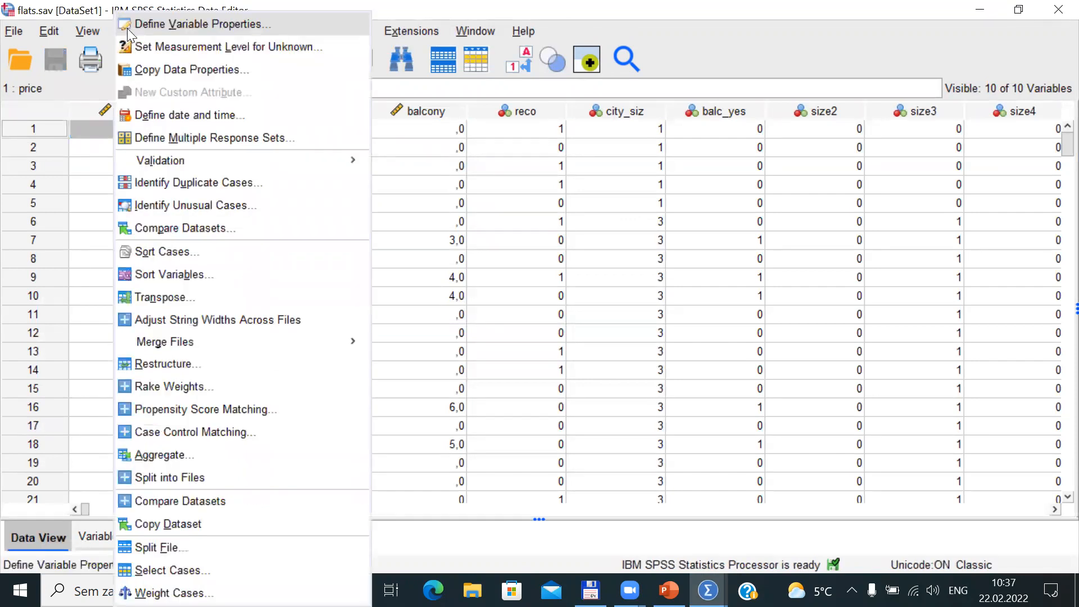
click(166, 570)
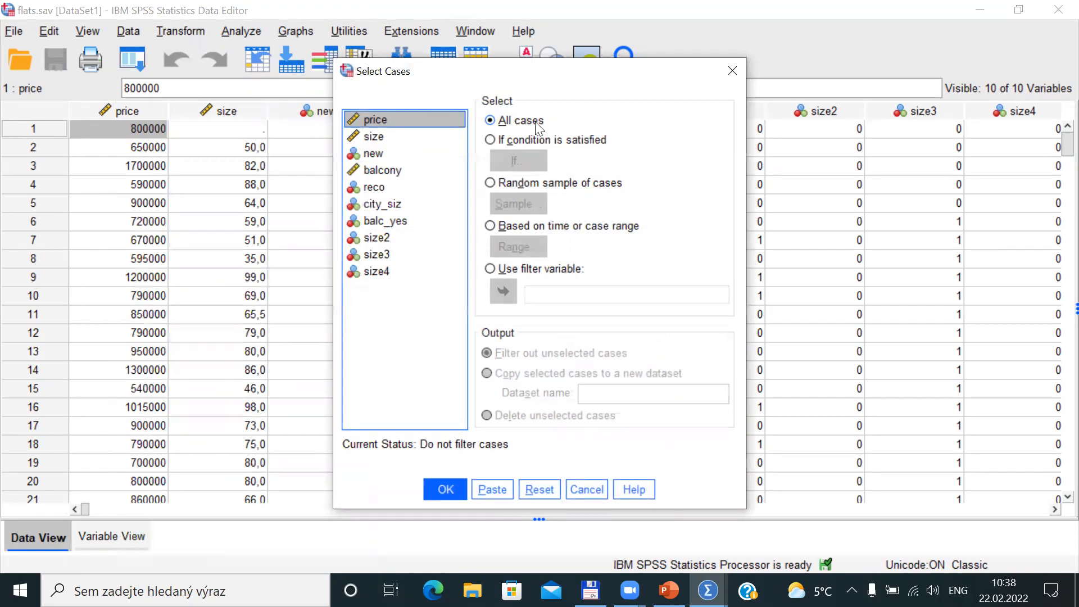
click(491, 140)
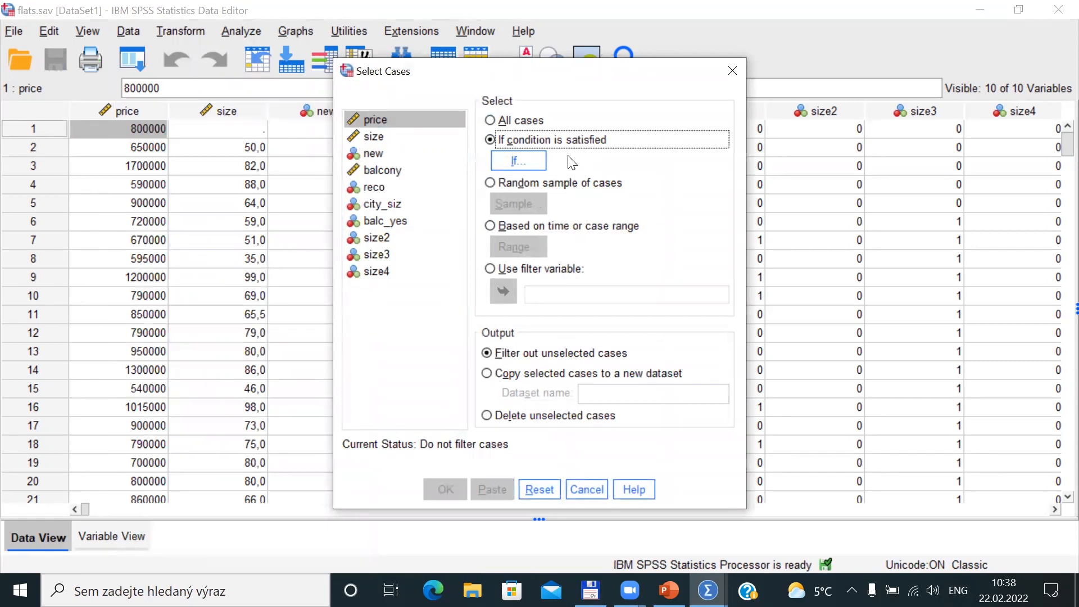
click(525, 161)
- Define the case selection condition as size < 200 and apply it, filtering out unselected cases
click(470, 144)
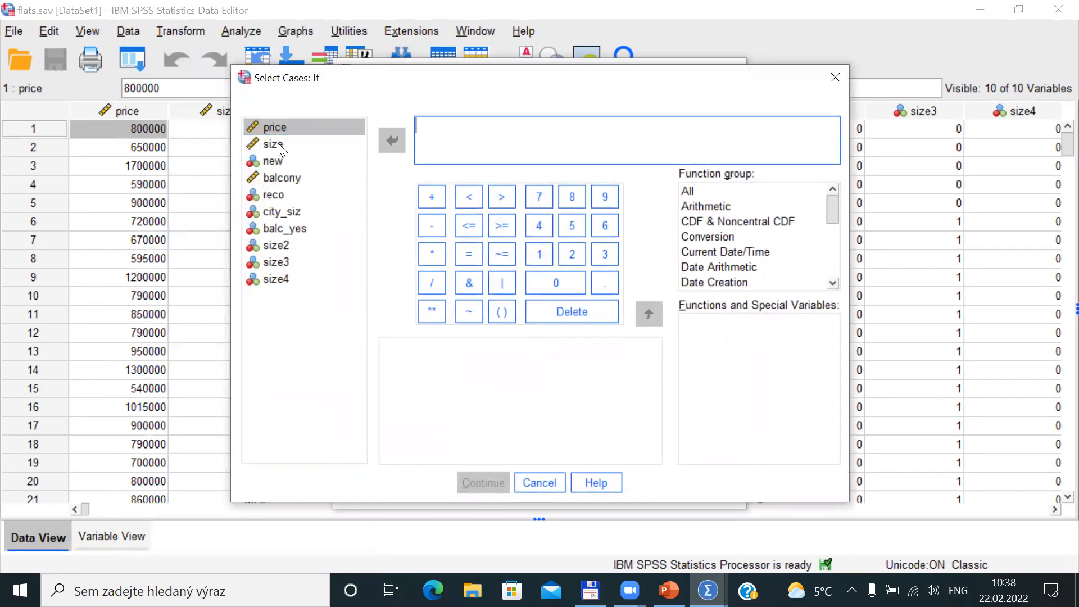
click(278, 143)
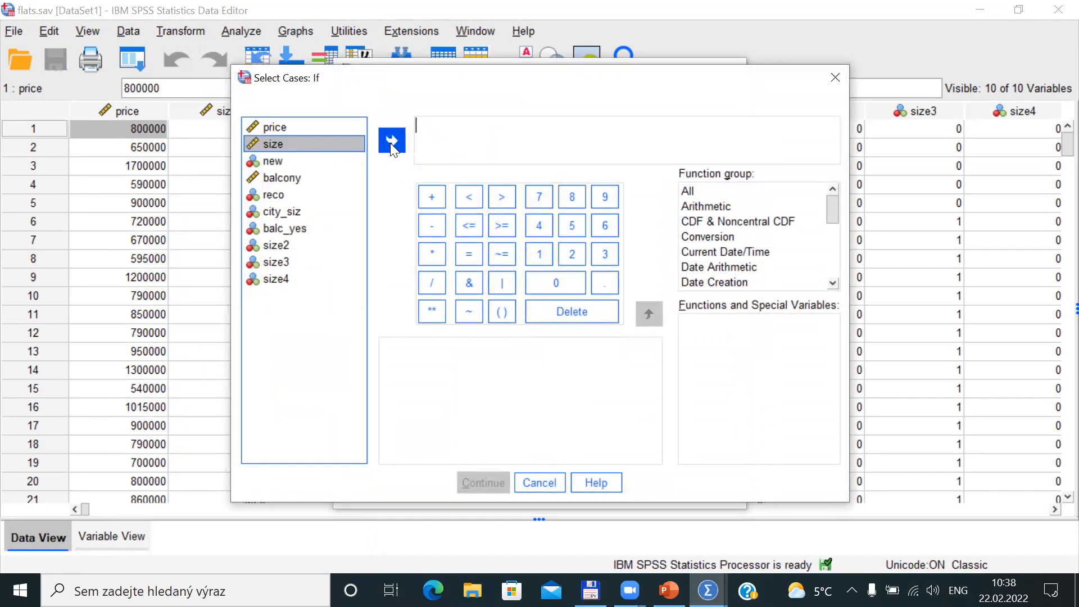
click(391, 140)
click(467, 200)
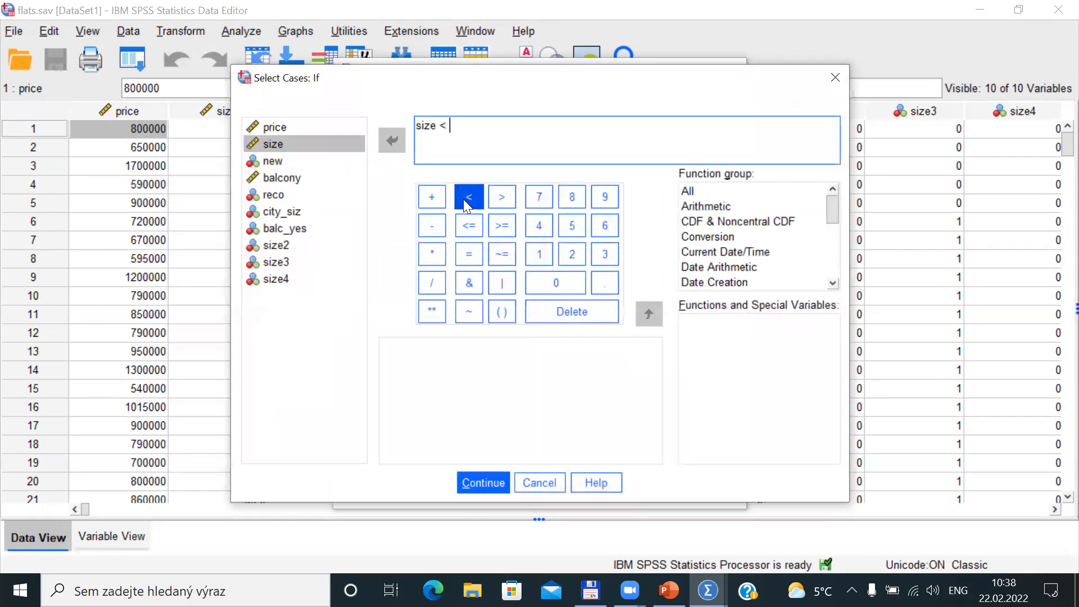
text(")
text(00)
click(494, 477)
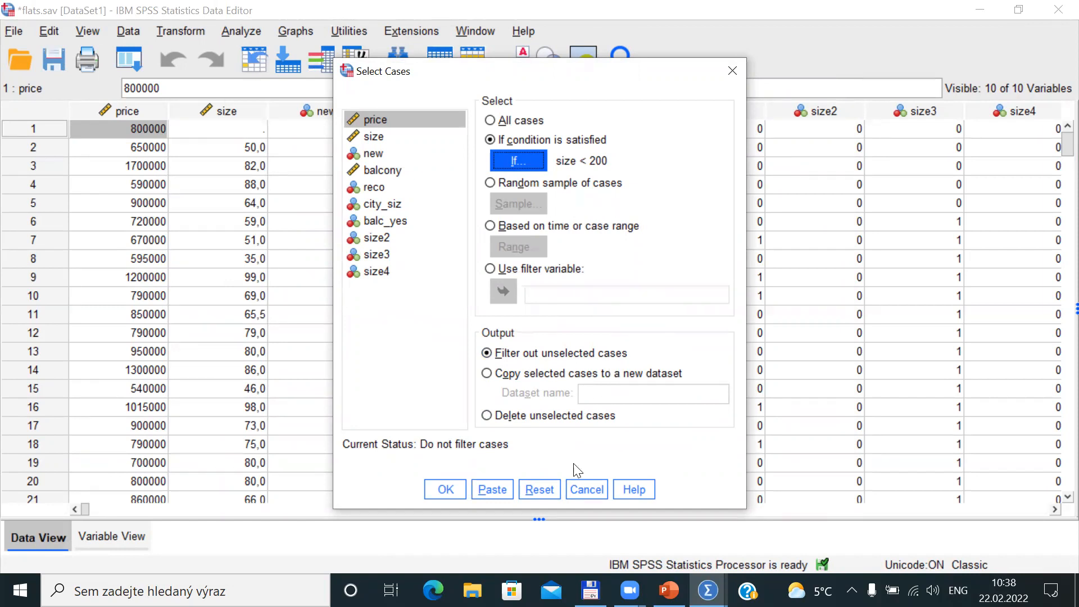
click(447, 487)
- Look through the rows of flats.sav in the data view to check the filtered cases
key(alt+Tab)
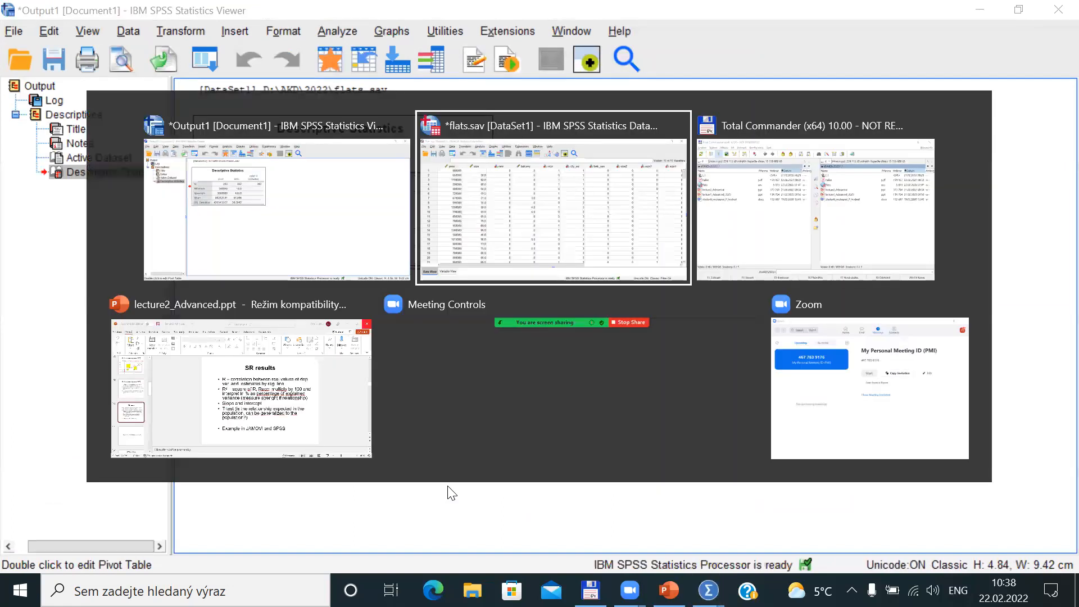
drag(1066, 146, 1061, 327)
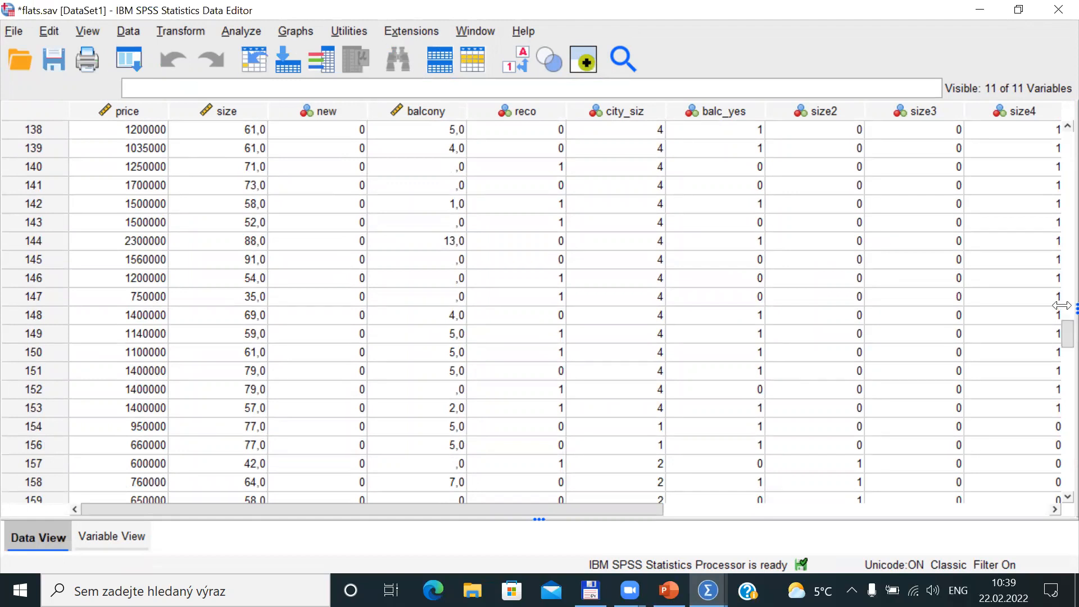
drag(1066, 335, 1061, 130)
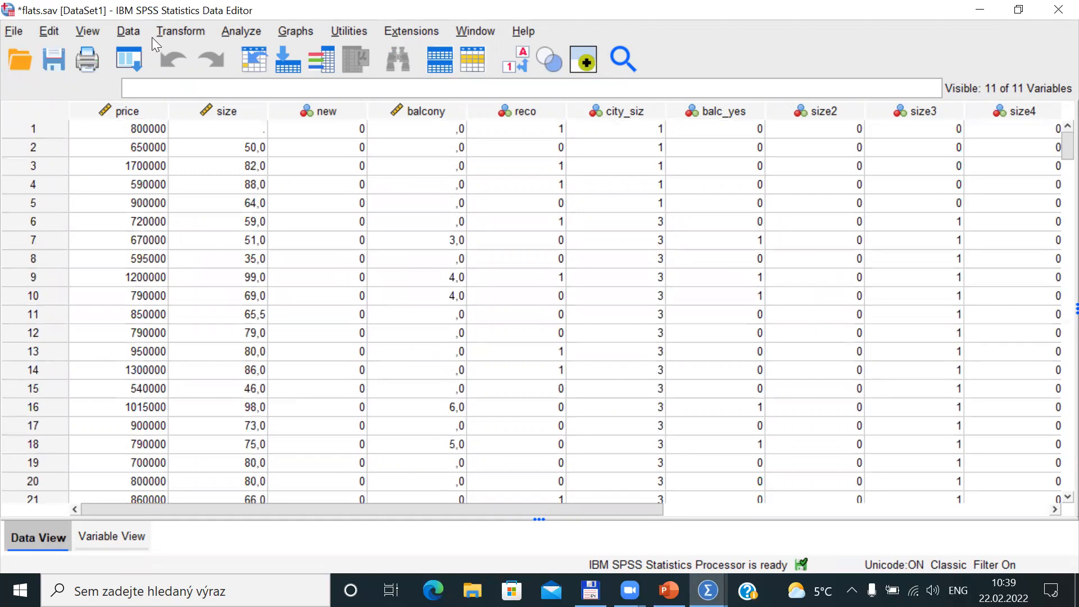
- Rerun Descriptives for price and size on the filtered cases and compare the new table with the first one
click(134, 55)
click(140, 113)
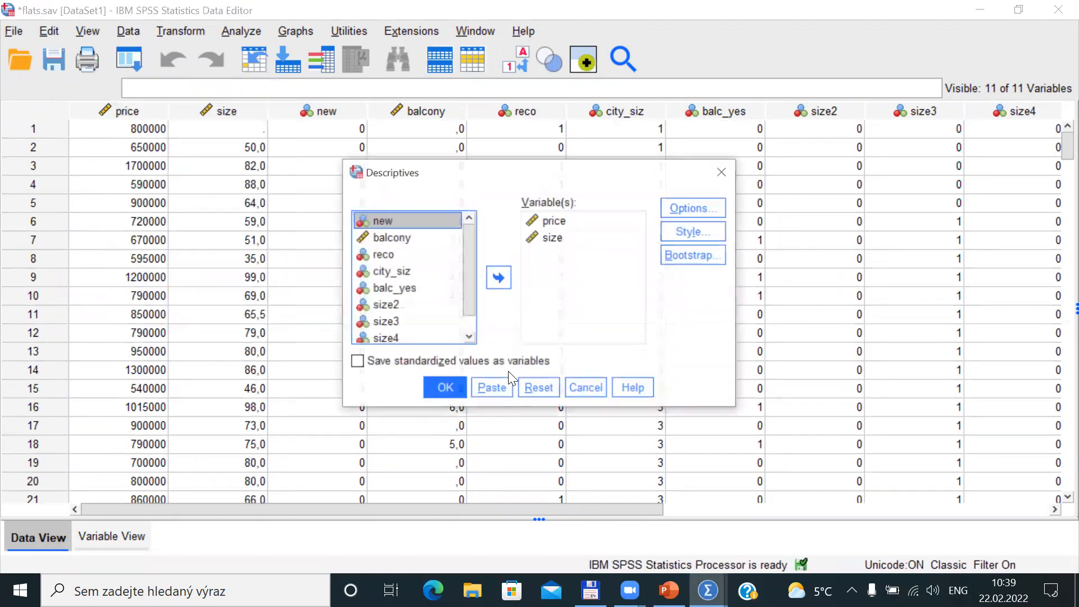
click(445, 388)
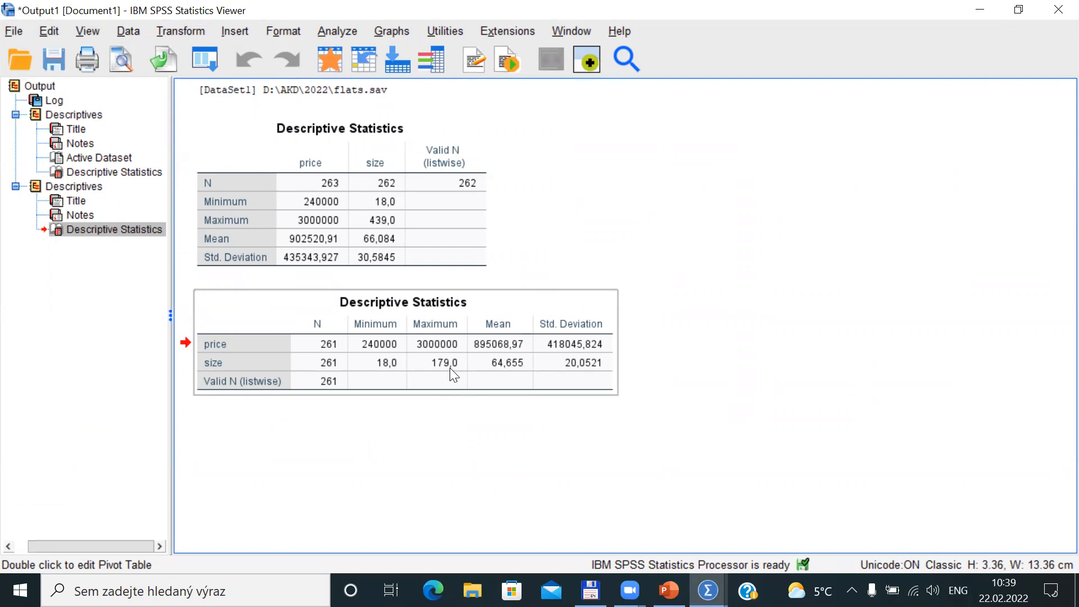
click(362, 238)
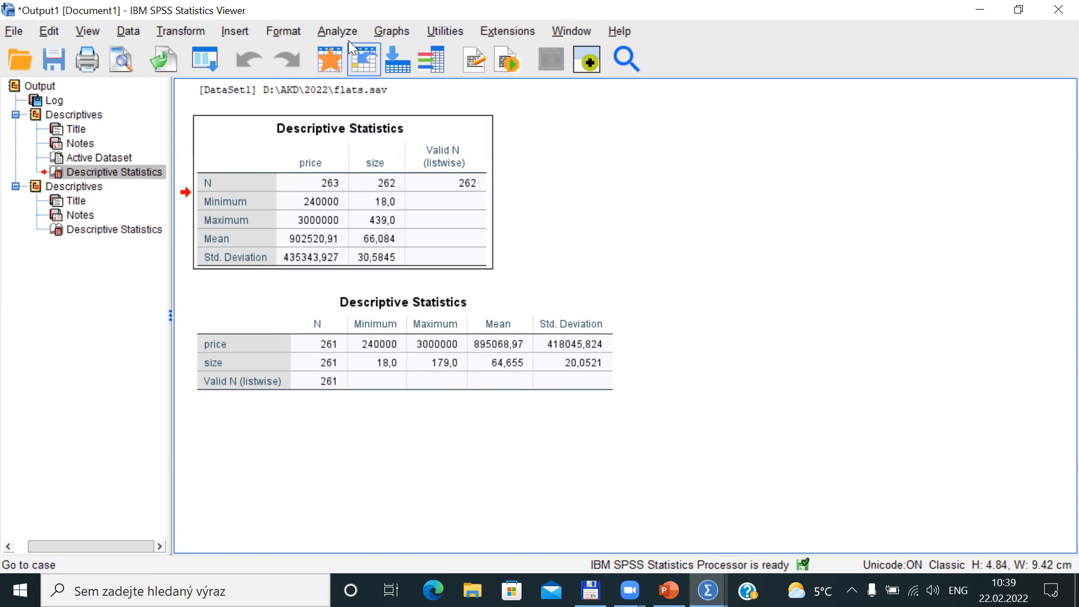
- Start a Bivariate Correlations analysis with price and size as its variables
click(334, 32)
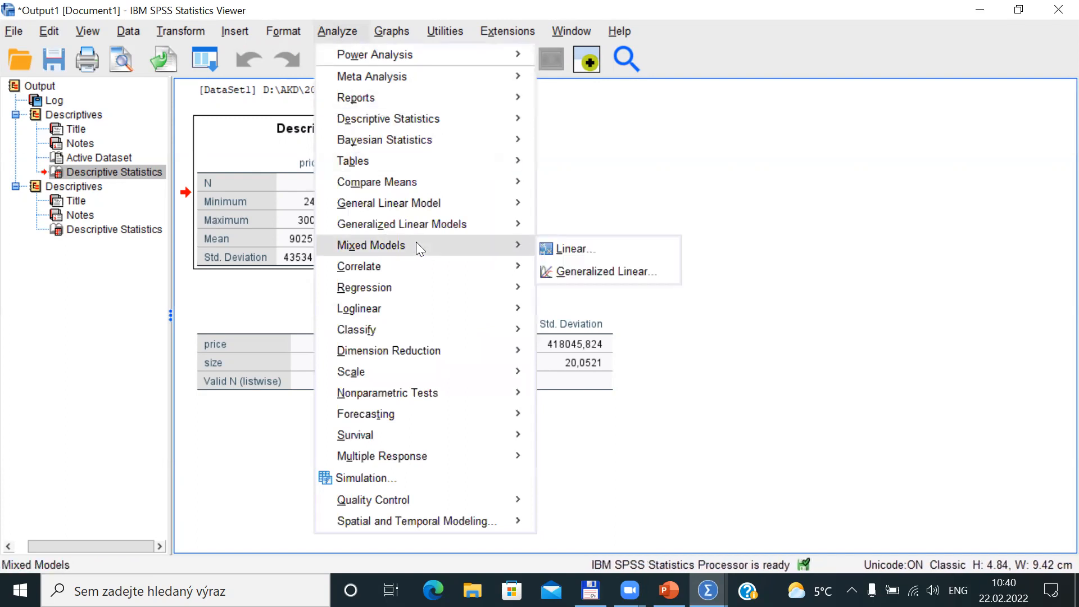
mouse_move(434, 262)
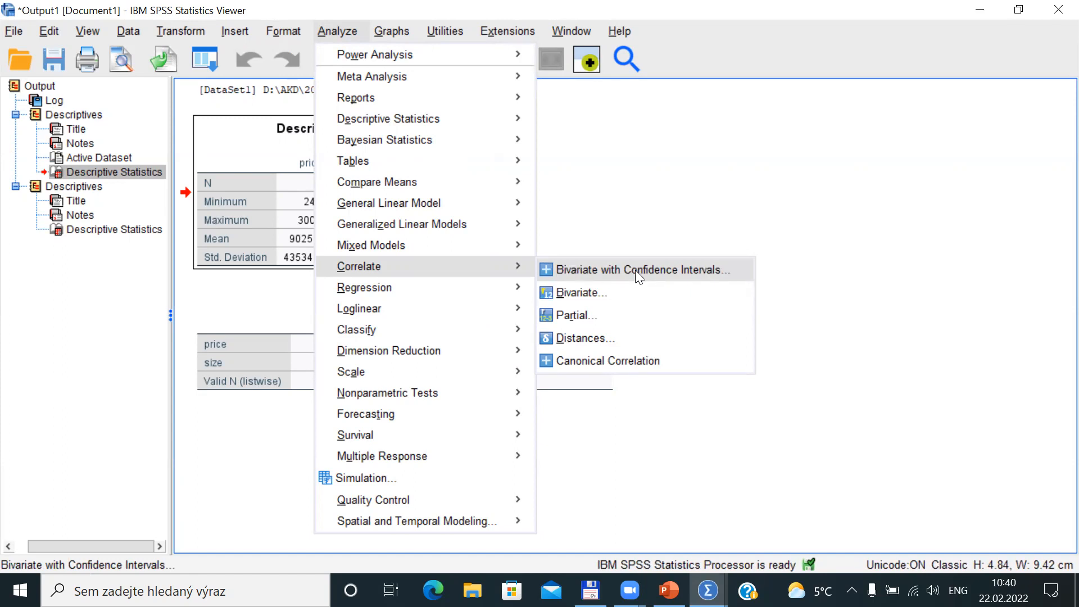
click(600, 291)
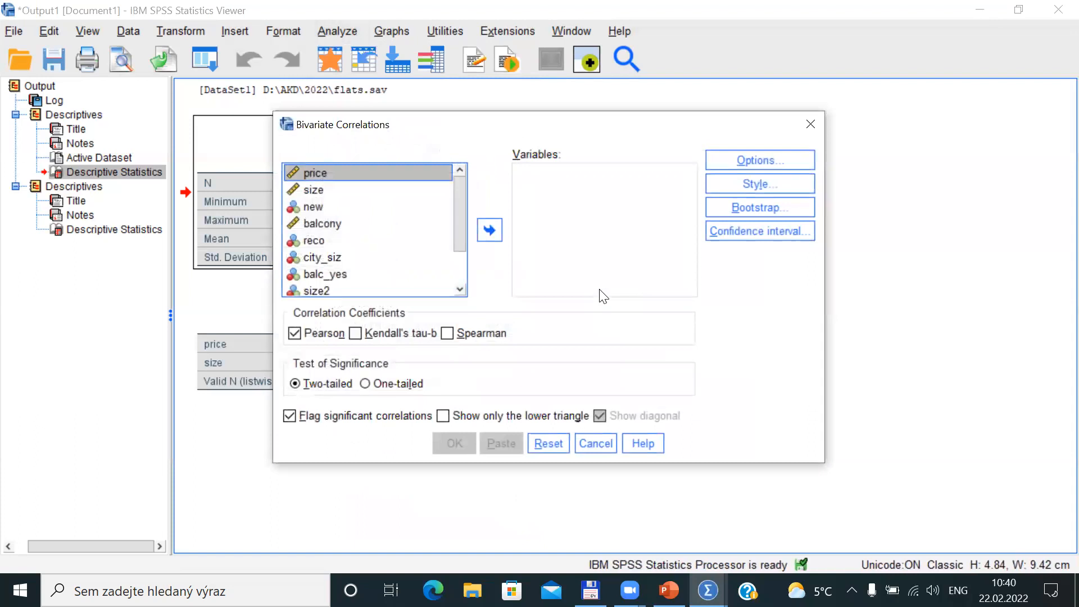
shift+click(314, 190)
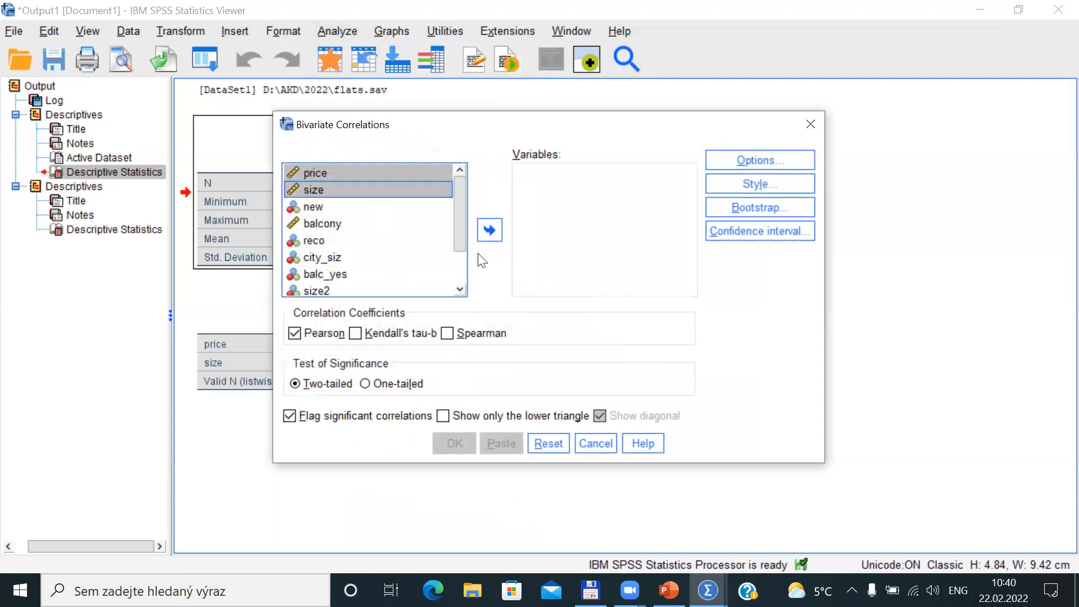
click(492, 235)
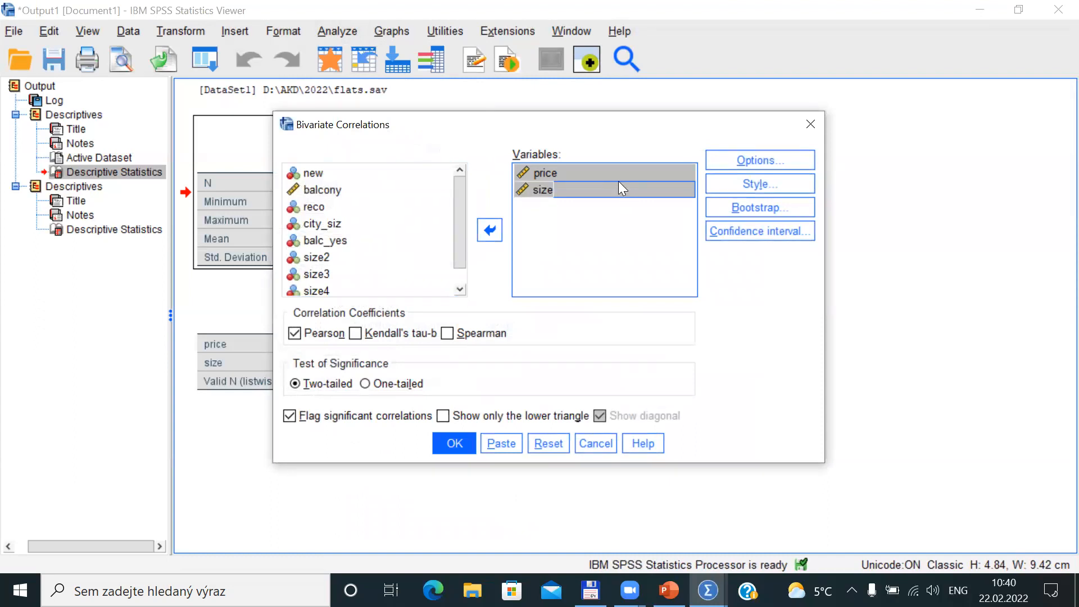
- Enable the 95% confidence interval for the correlation and show only the lower triangle of the table without the diagonal
click(766, 232)
click(408, 193)
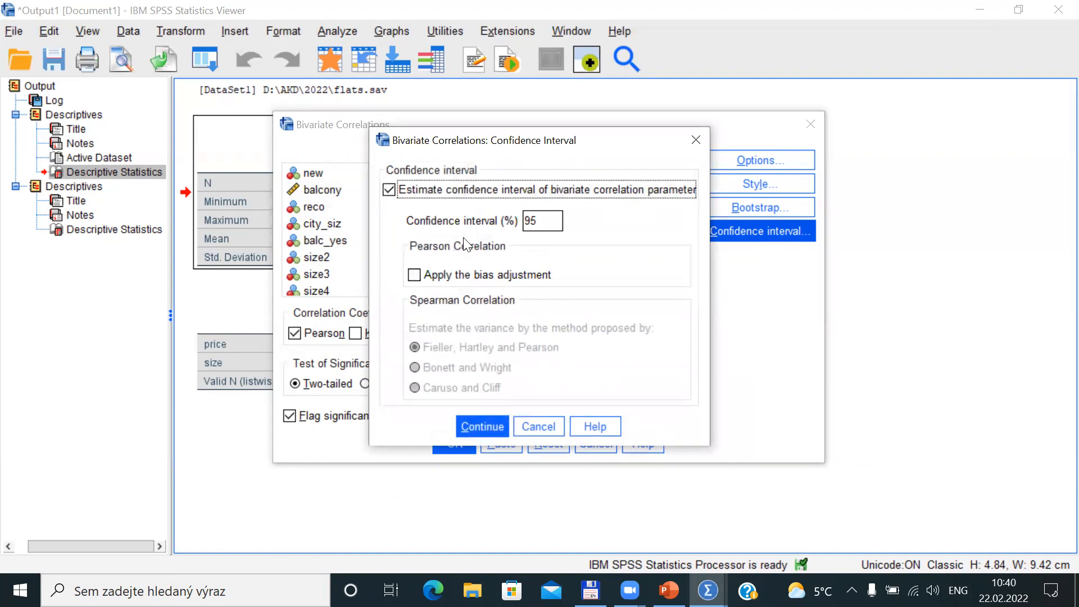
click(483, 424)
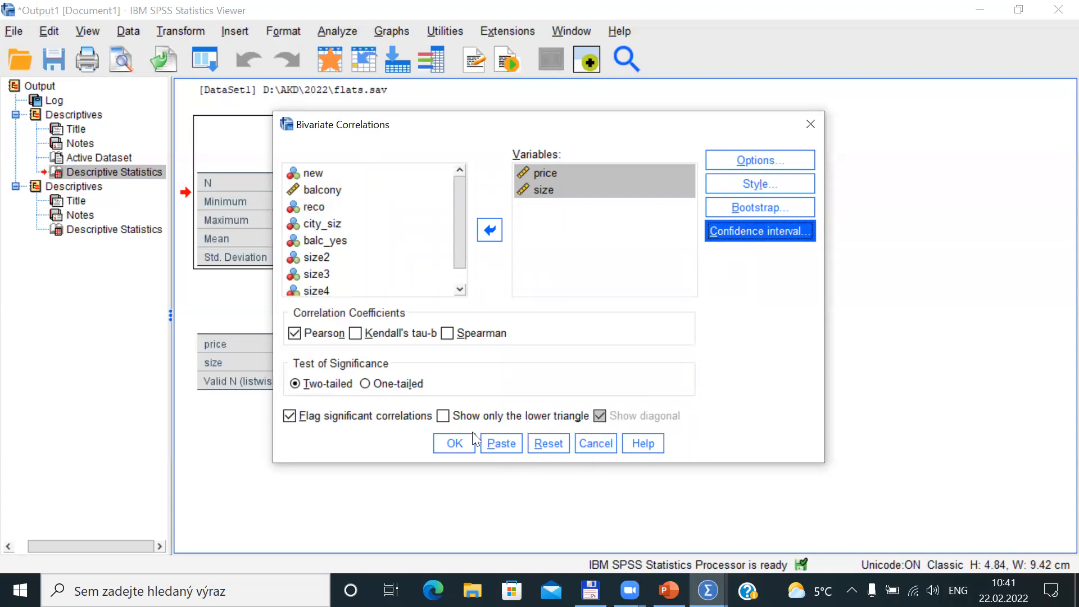
click(443, 417)
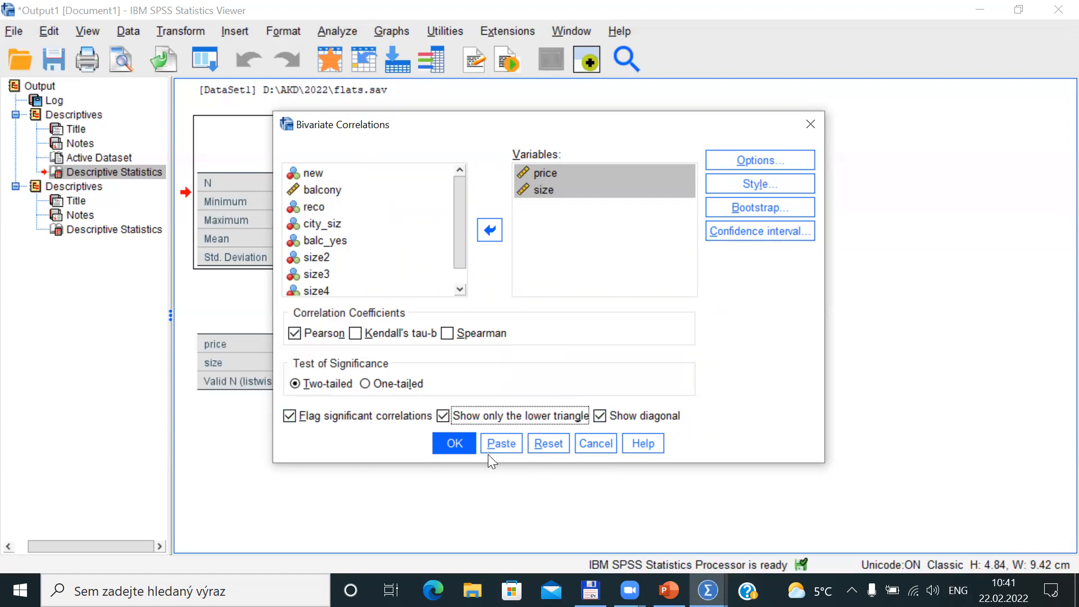
click(600, 416)
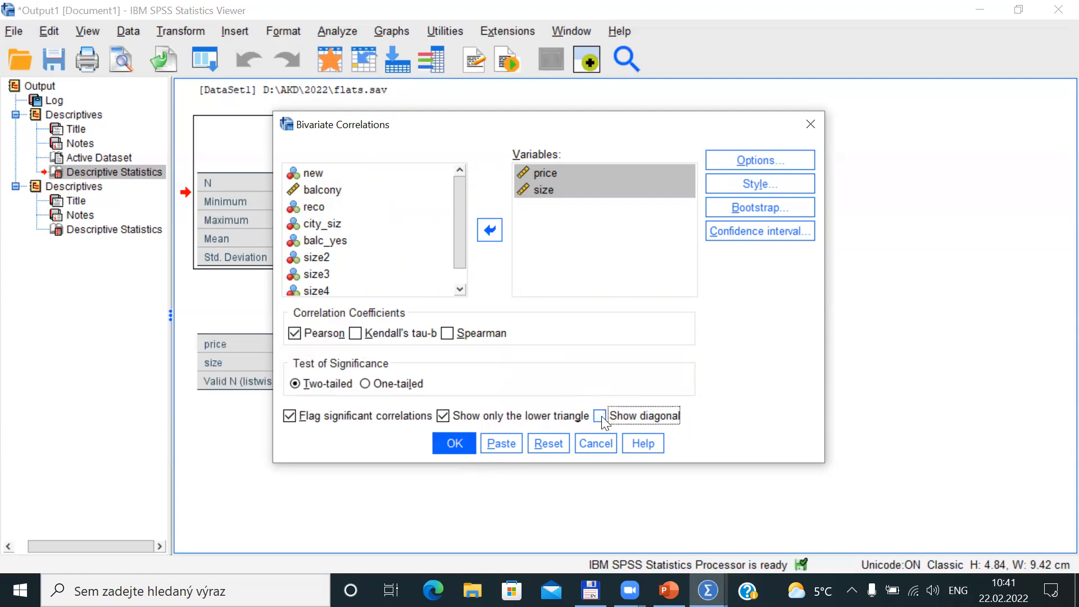
- Run the correlation of price and size and review its Correlations and Confidence Intervals tables
click(467, 441)
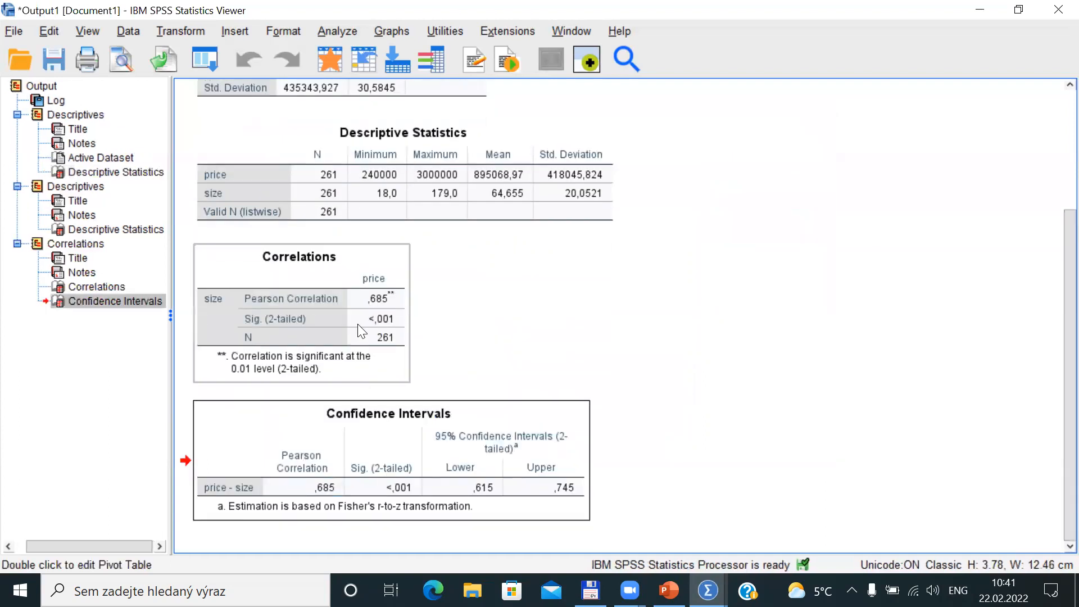
click(358, 324)
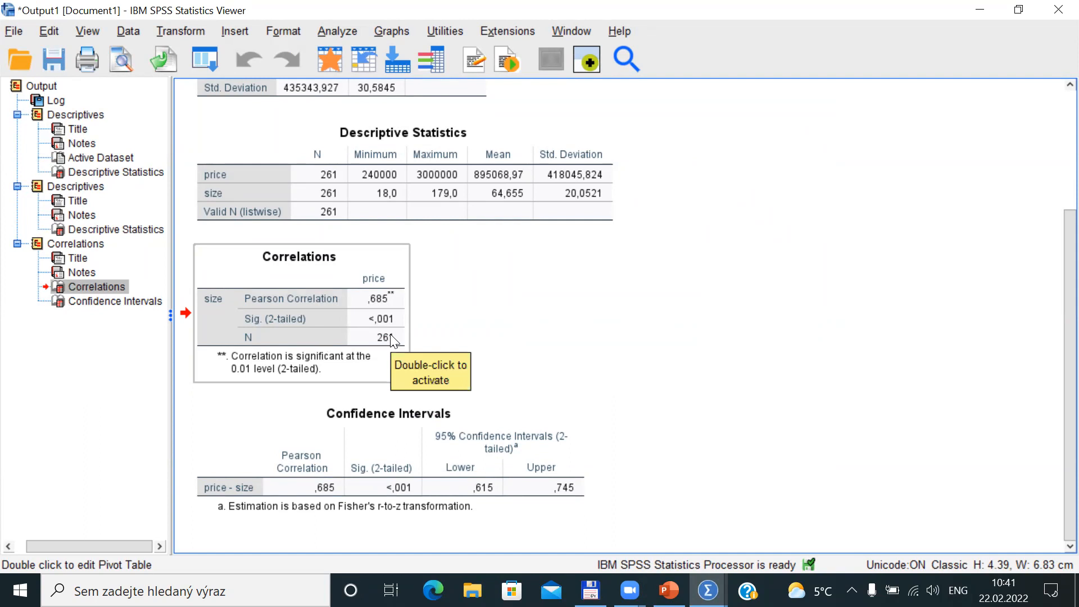
click(389, 421)
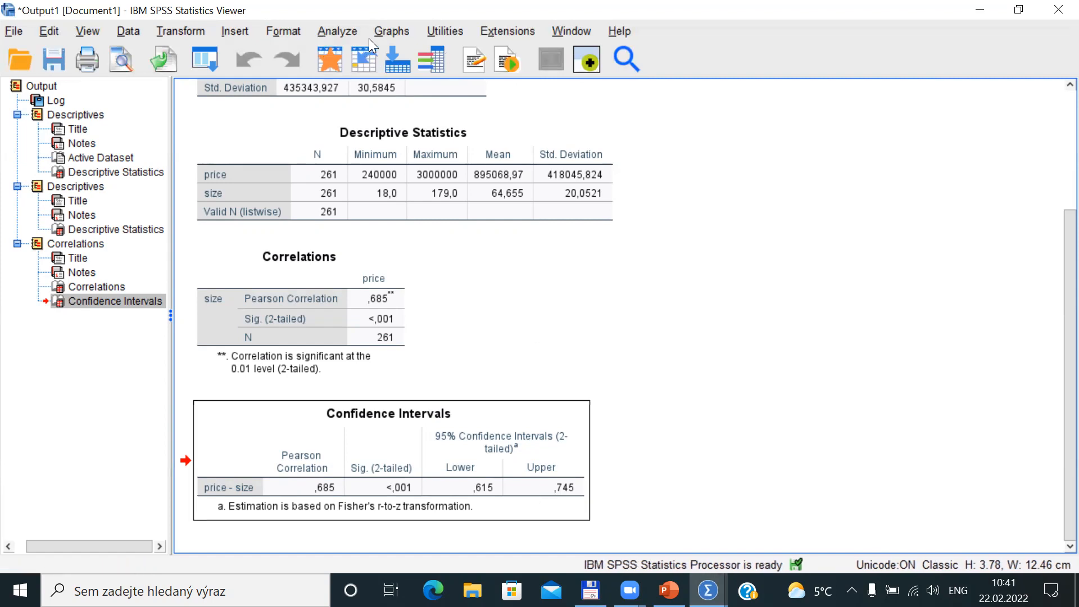
- Start a new chart in Chart Builder using the Scatter Plot type from the Scatter/Dot gallery
click(390, 32)
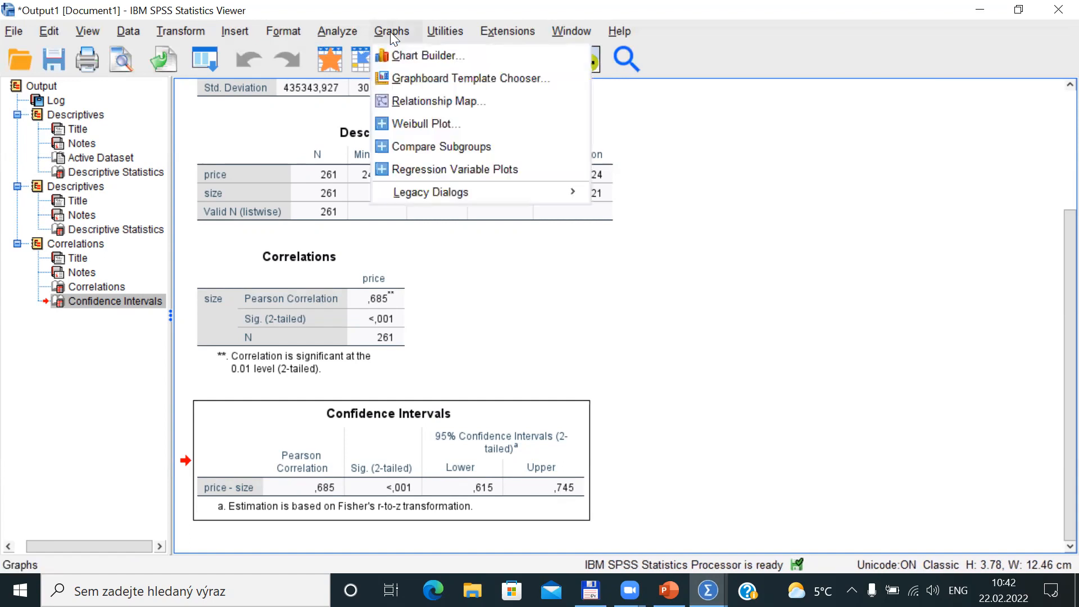
click(412, 55)
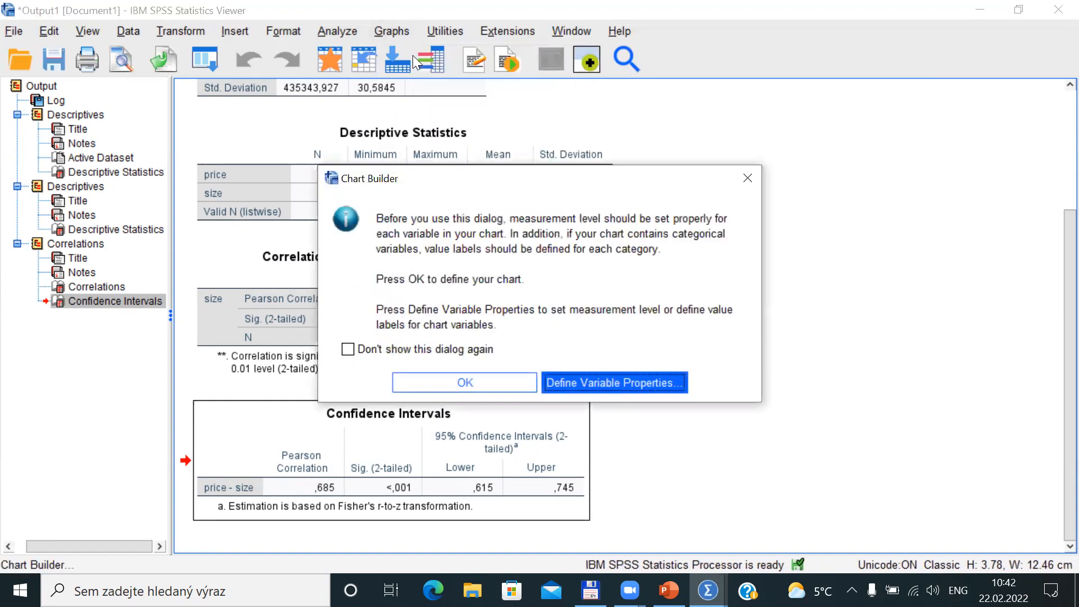
click(461, 390)
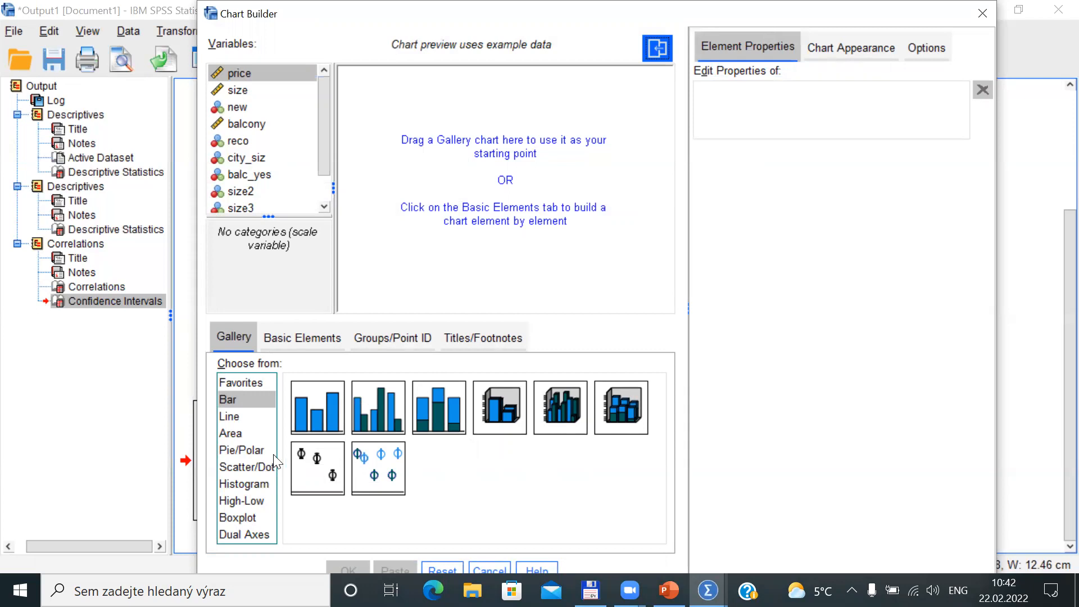
click(238, 467)
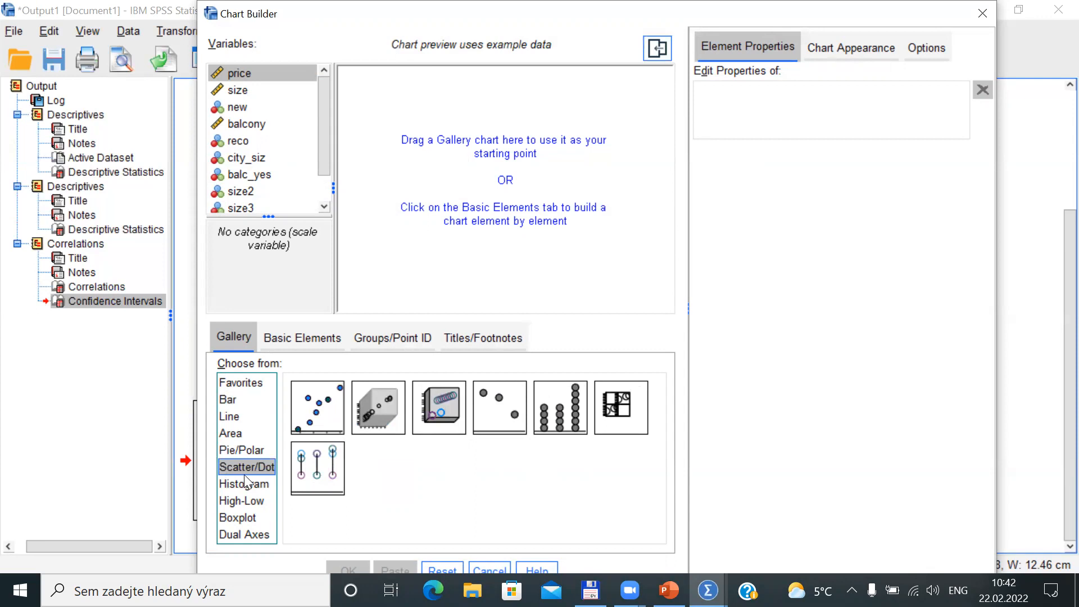
click(313, 415)
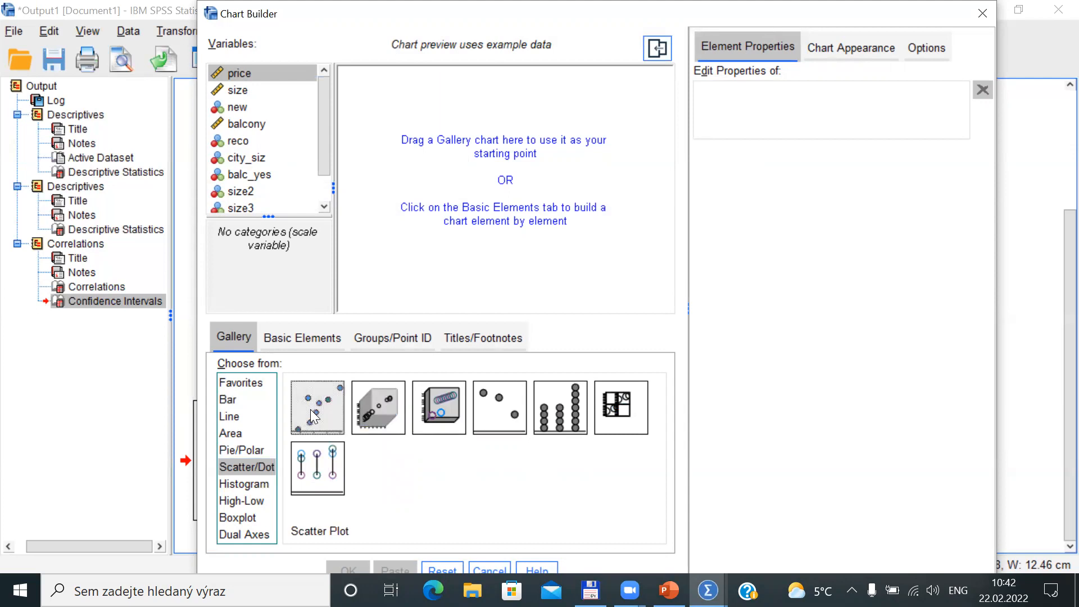
drag(313, 416, 494, 155)
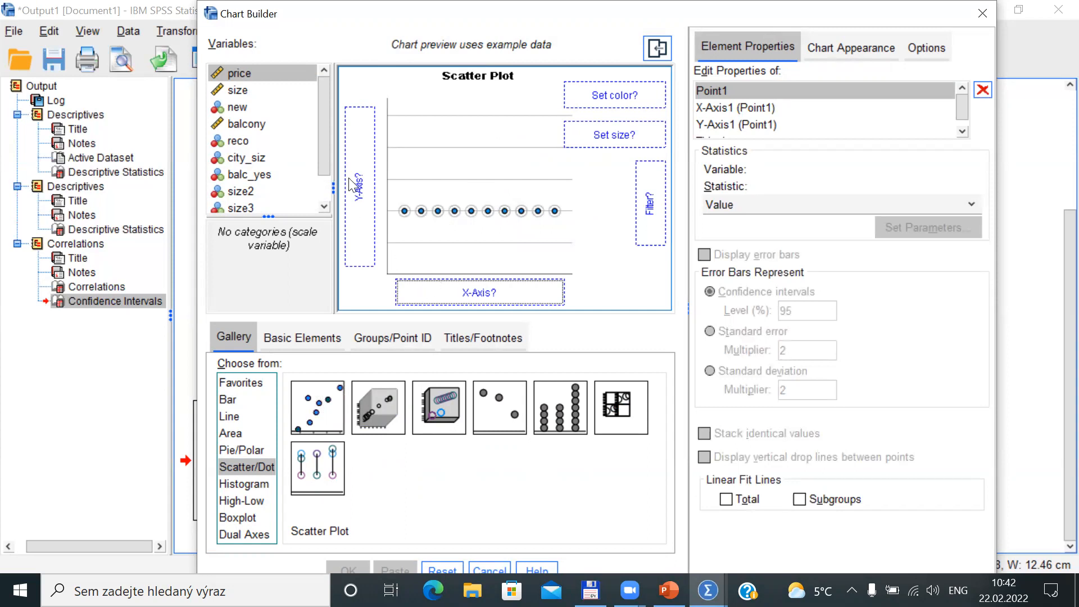
- Assign price to the Y-axis and size to the X-axis, create the scatter plot and view it in the output
drag(249, 70, 360, 198)
drag(243, 91, 487, 298)
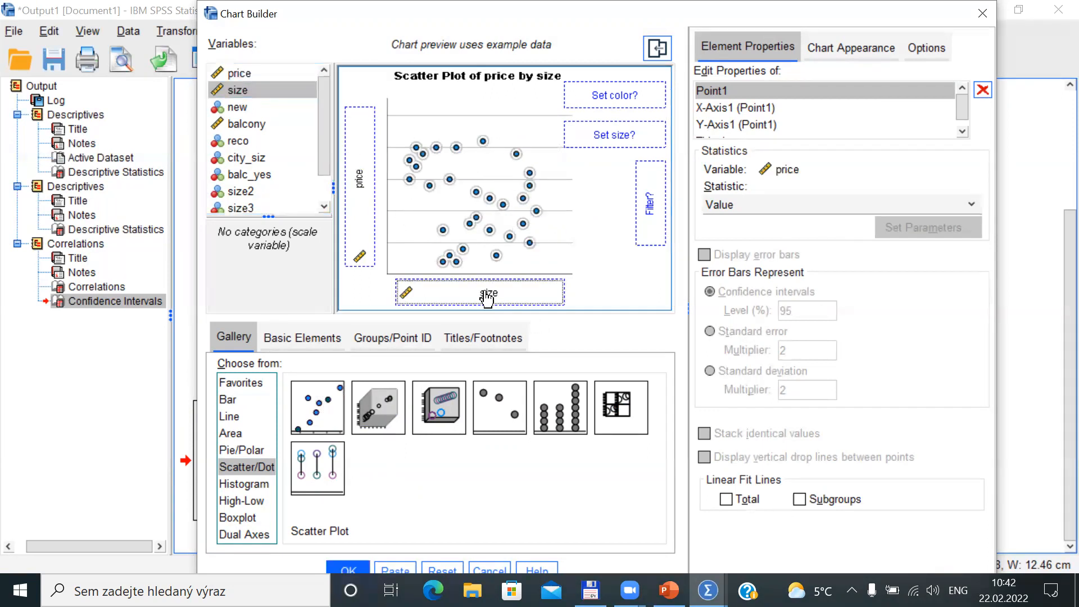
click(348, 570)
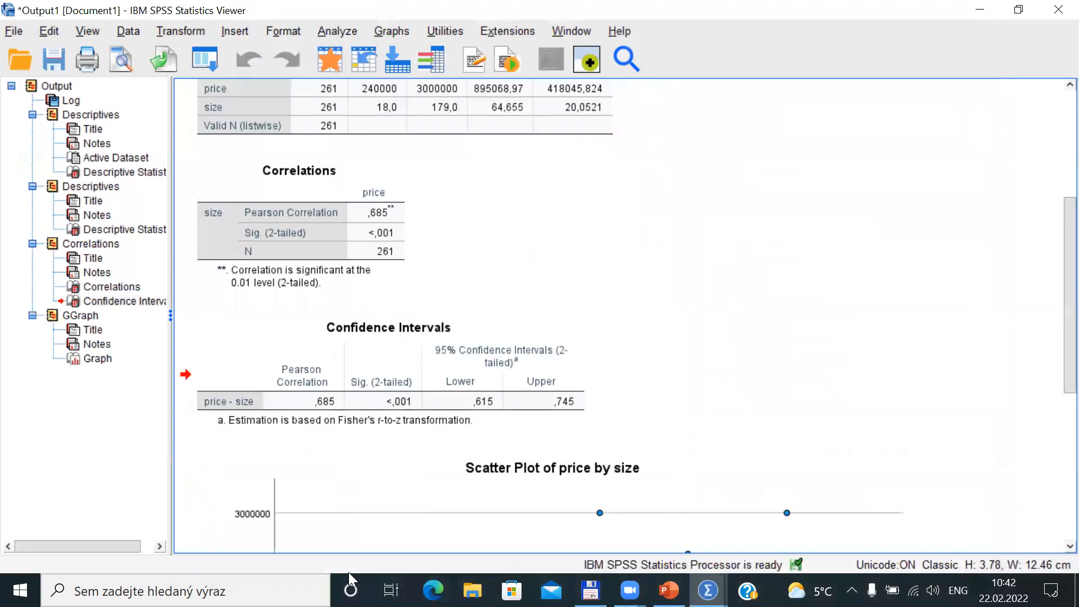
scroll(1054, 449, down, 5)
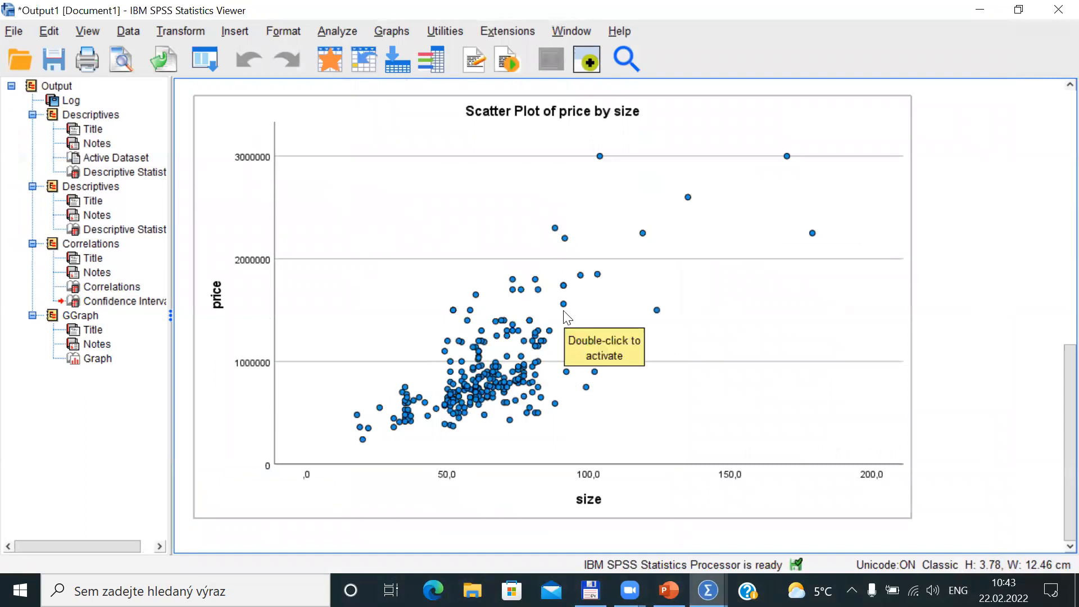
- Add a linear fit line with its equation label and no confidence intervals to the scatter plot, and return to the output
double_click(510, 220)
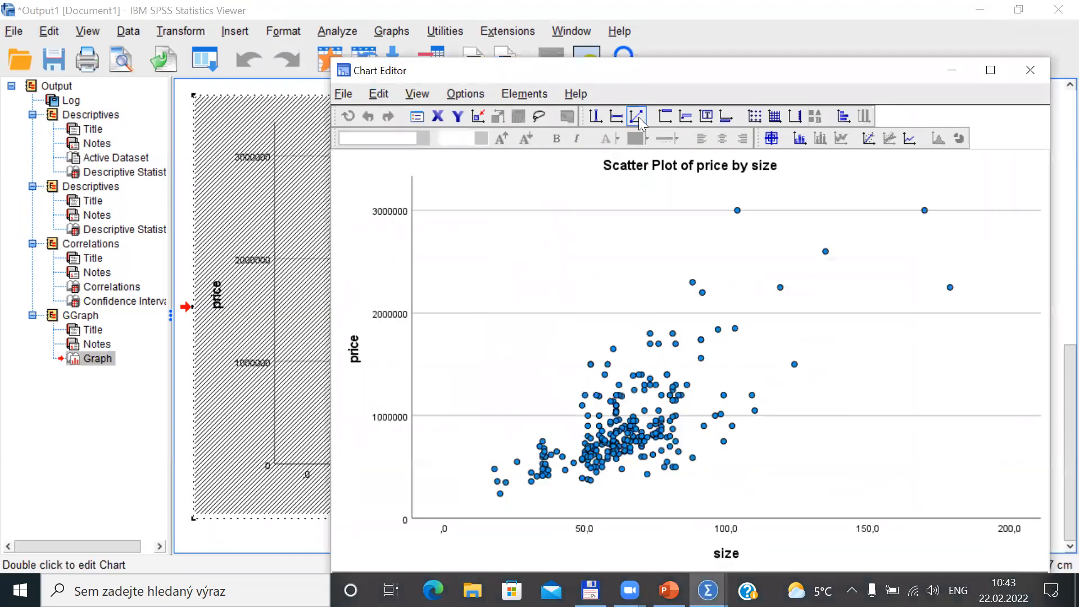
click(866, 139)
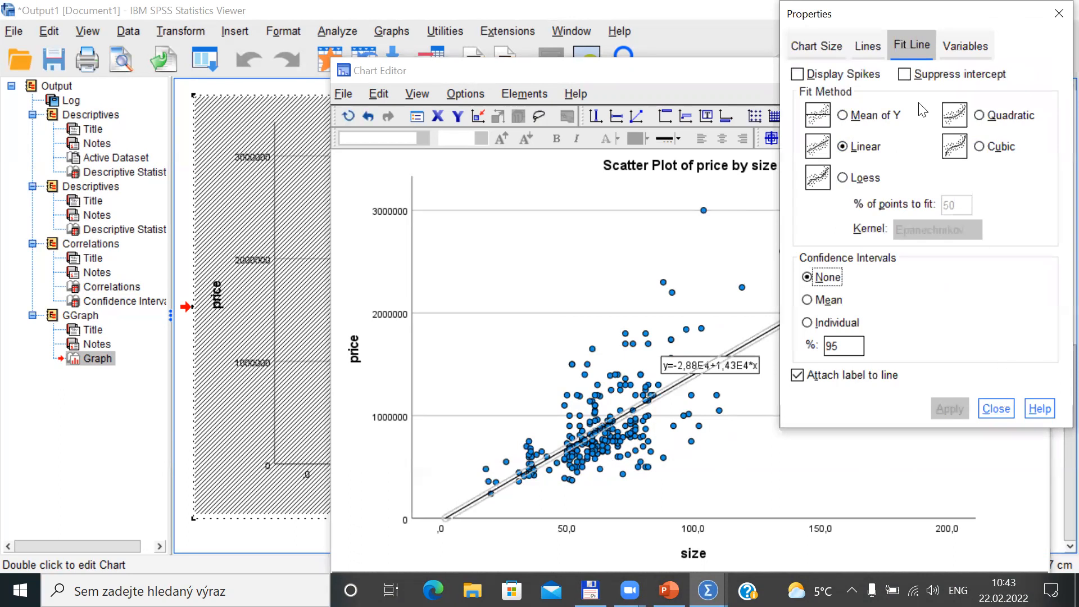
click(995, 405)
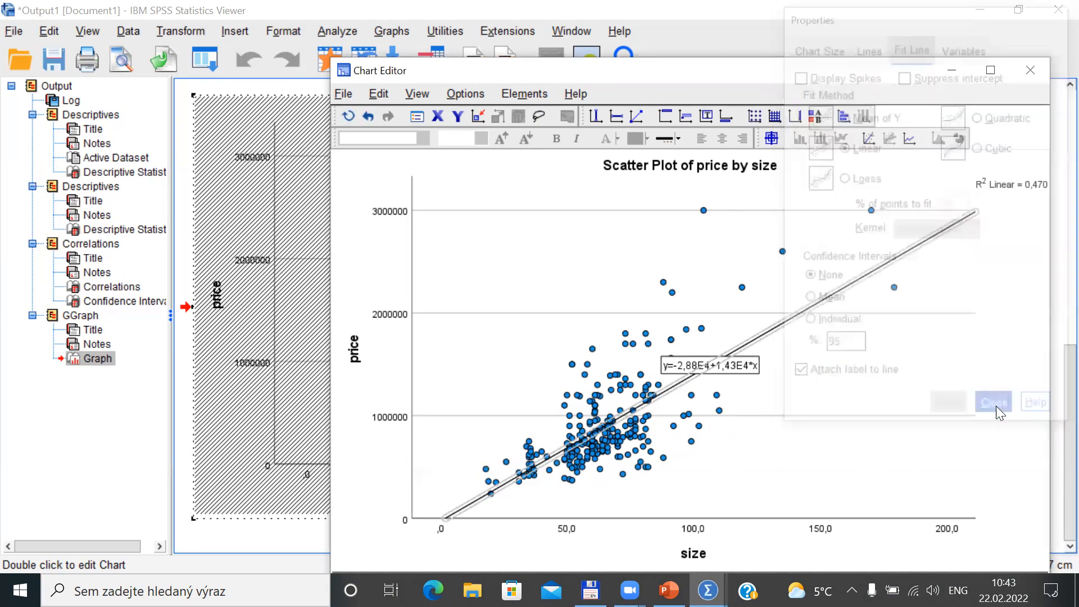
click(1032, 67)
click(941, 214)
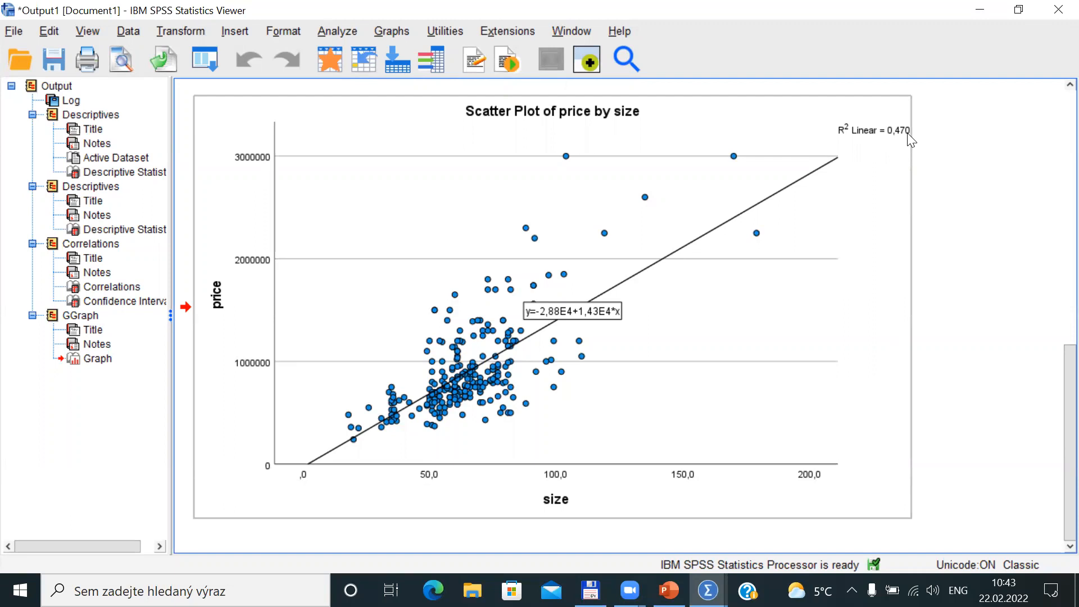
- Set up a Linear Regression with price as the dependent variable and size as the independent variable
click(331, 32)
mouse_move(416, 291)
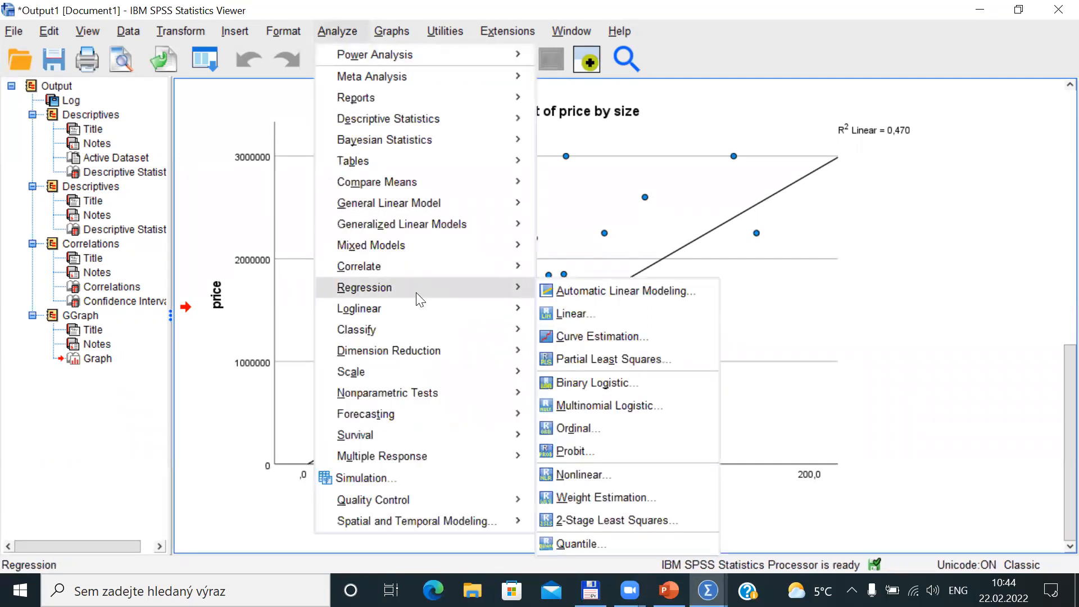
click(592, 315)
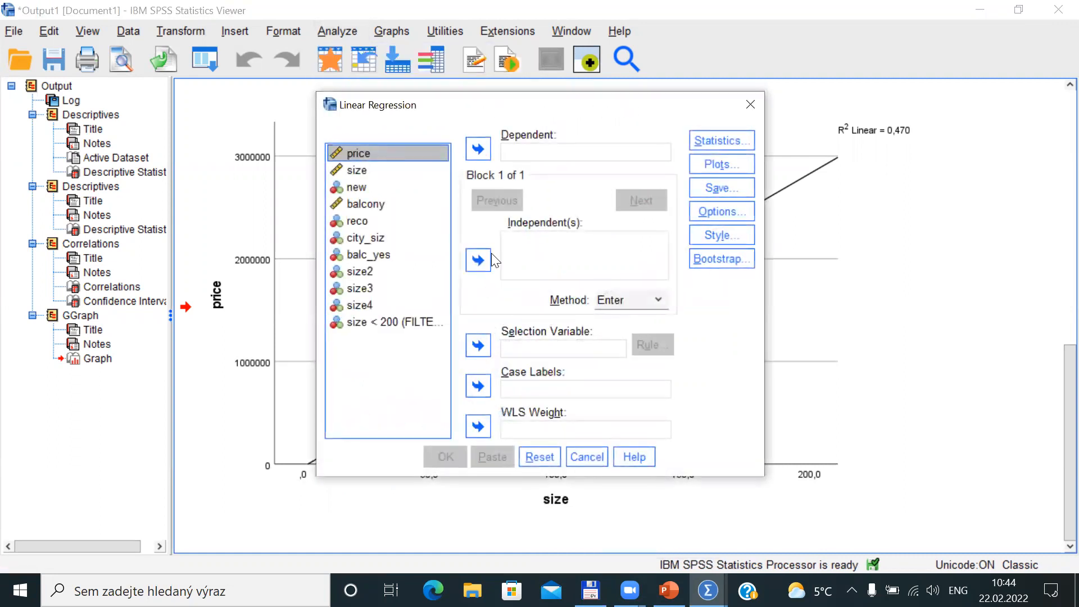
click(477, 149)
click(362, 154)
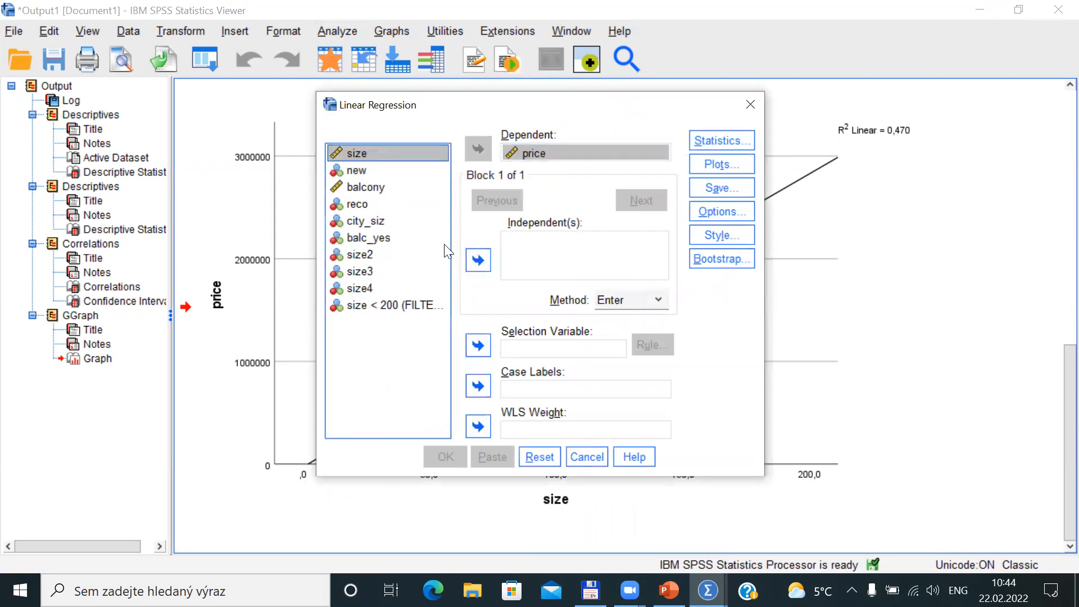
click(470, 258)
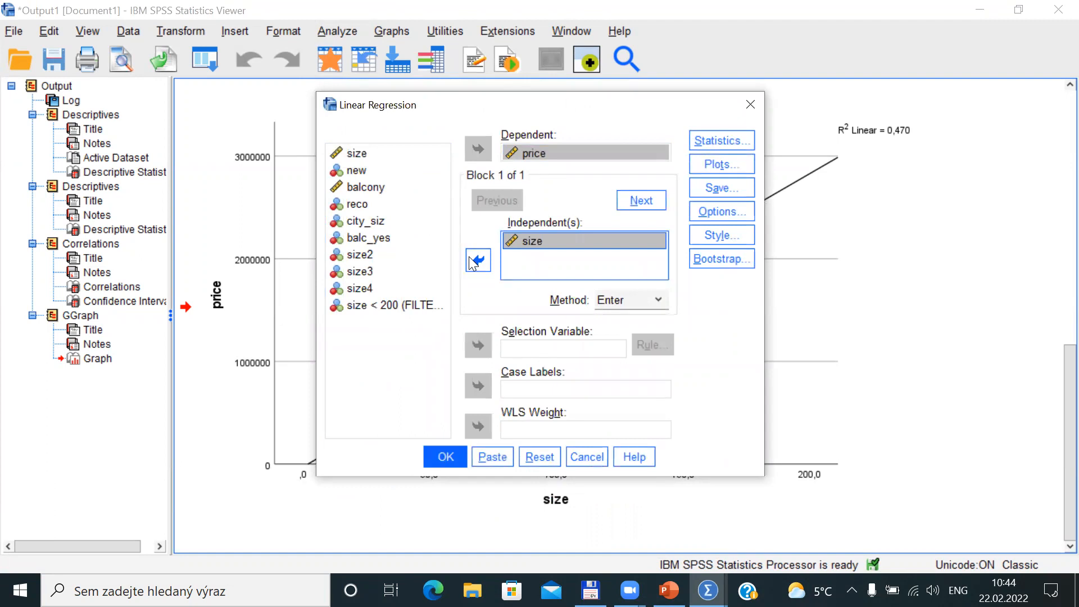
- Include 95% confidence intervals for the regression coefficients and run the regression
click(722, 145)
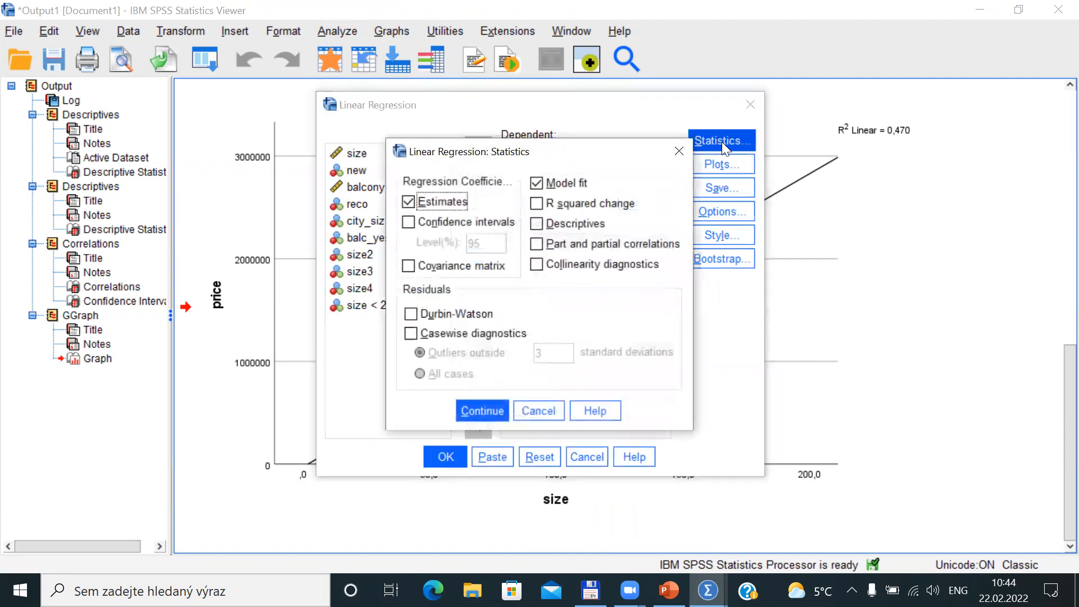
click(416, 228)
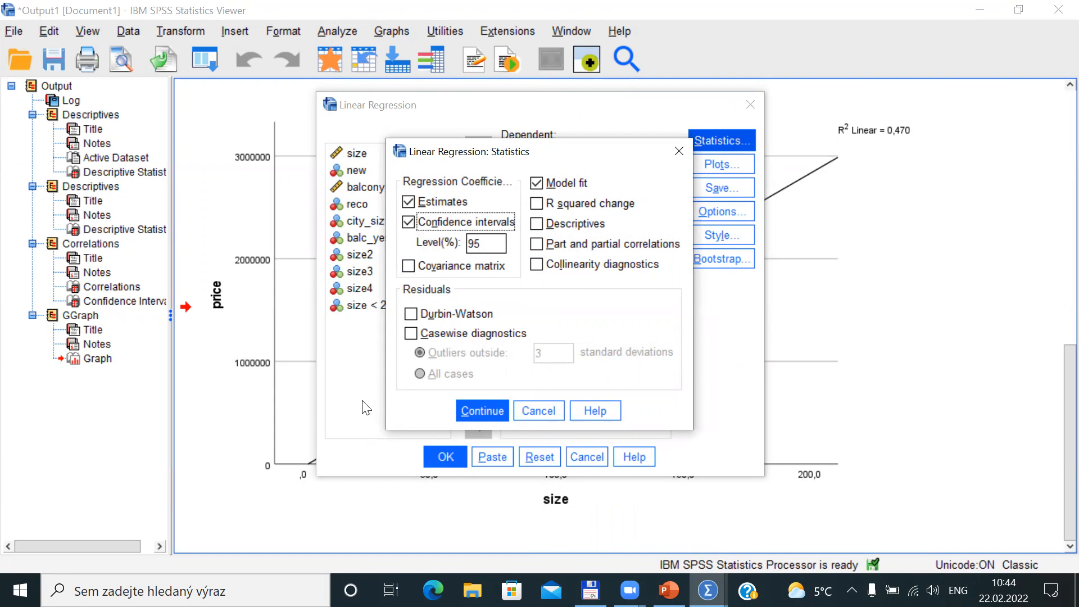
click(475, 413)
click(459, 462)
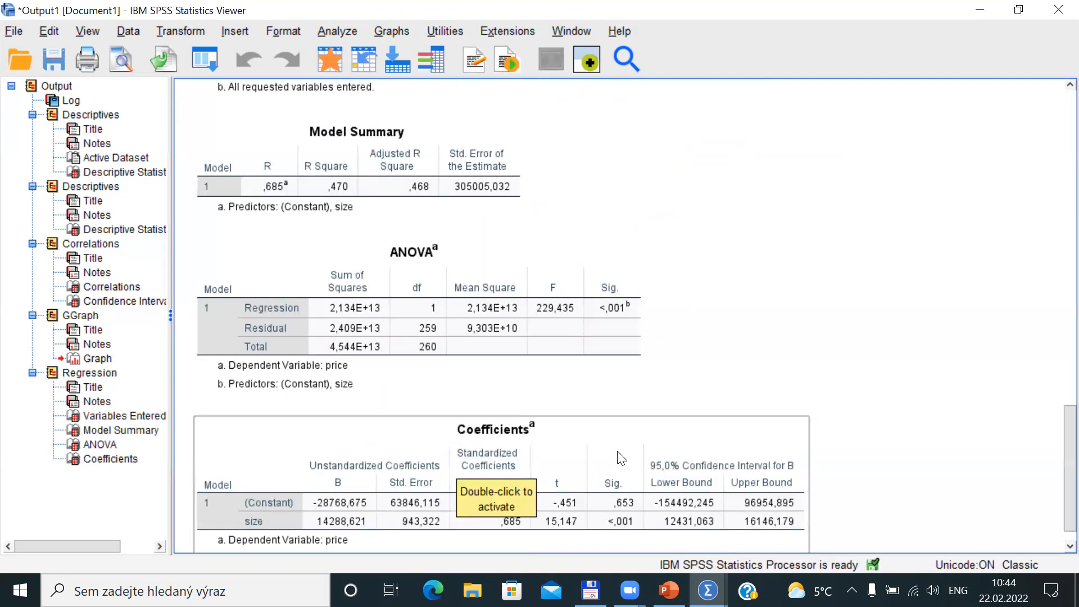
- Examine the regression's Model Summary, ANOVA and Coefficients tables, including the confidence interval for size
click(282, 194)
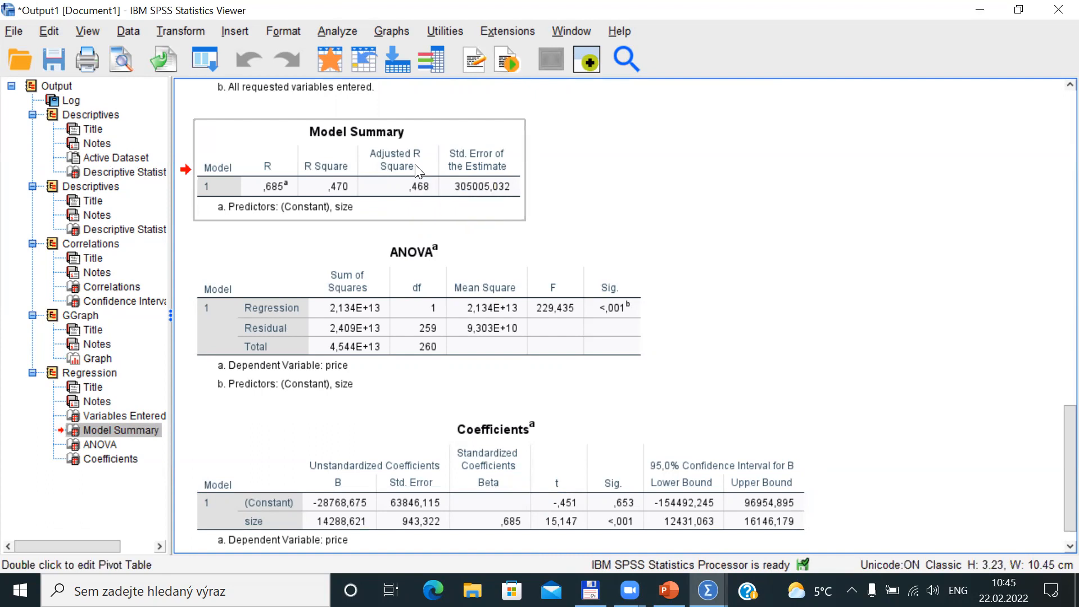
click(429, 283)
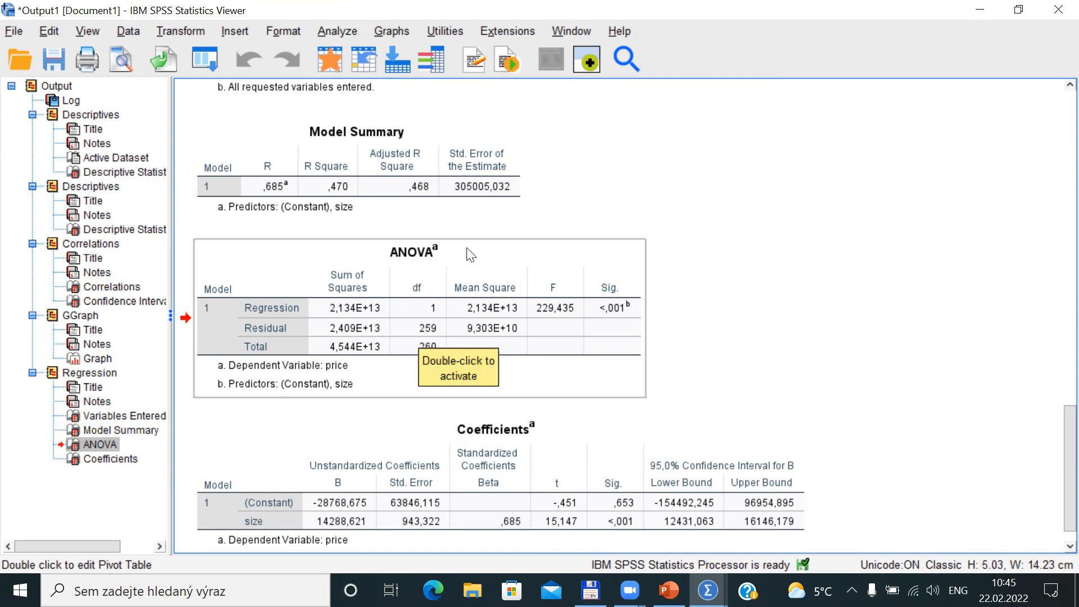
click(538, 450)
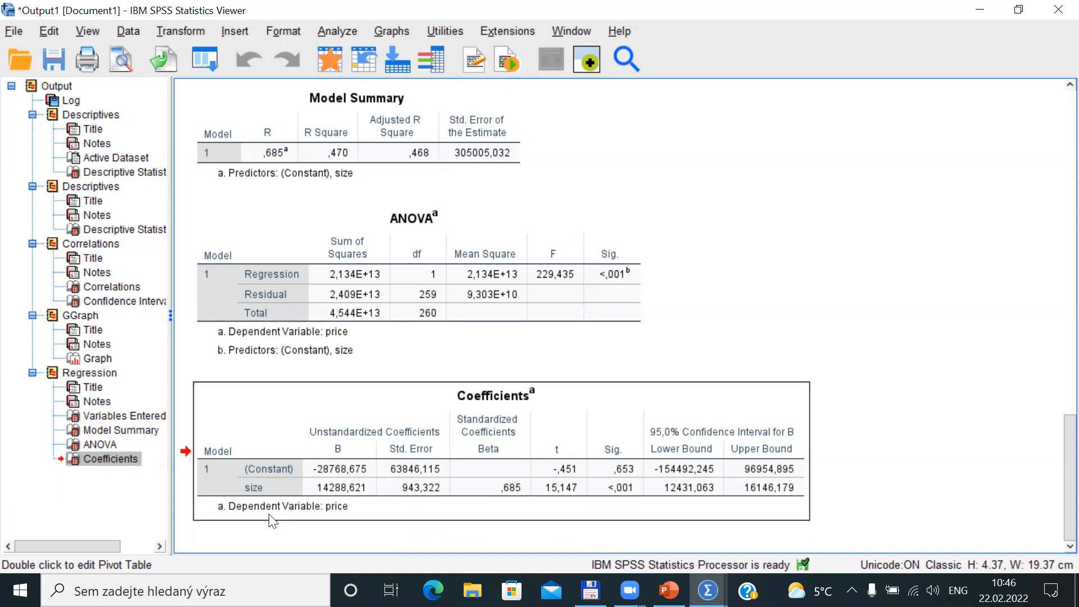
click(759, 496)
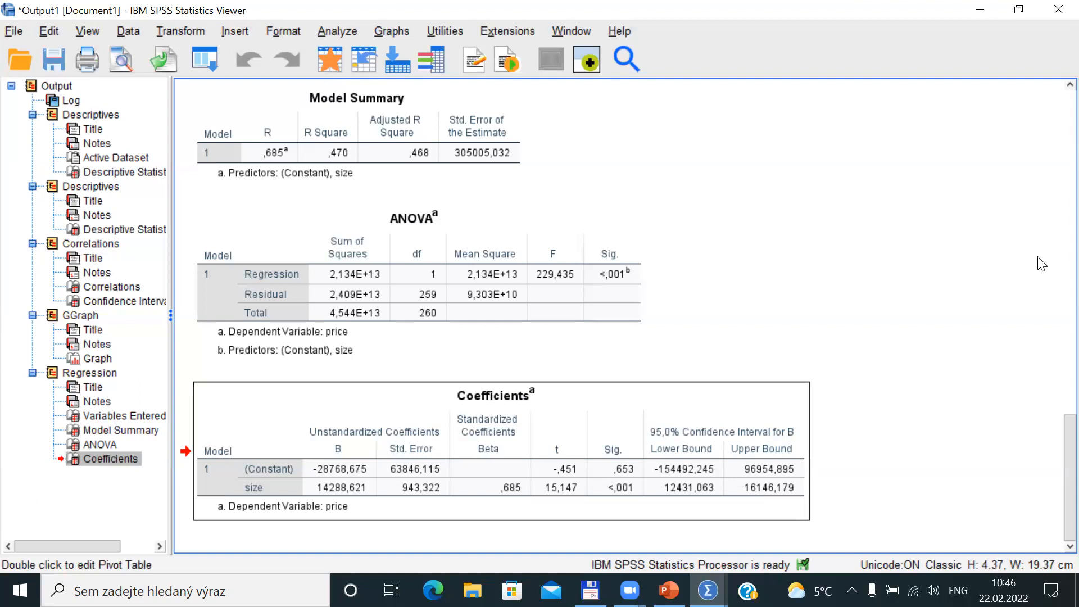